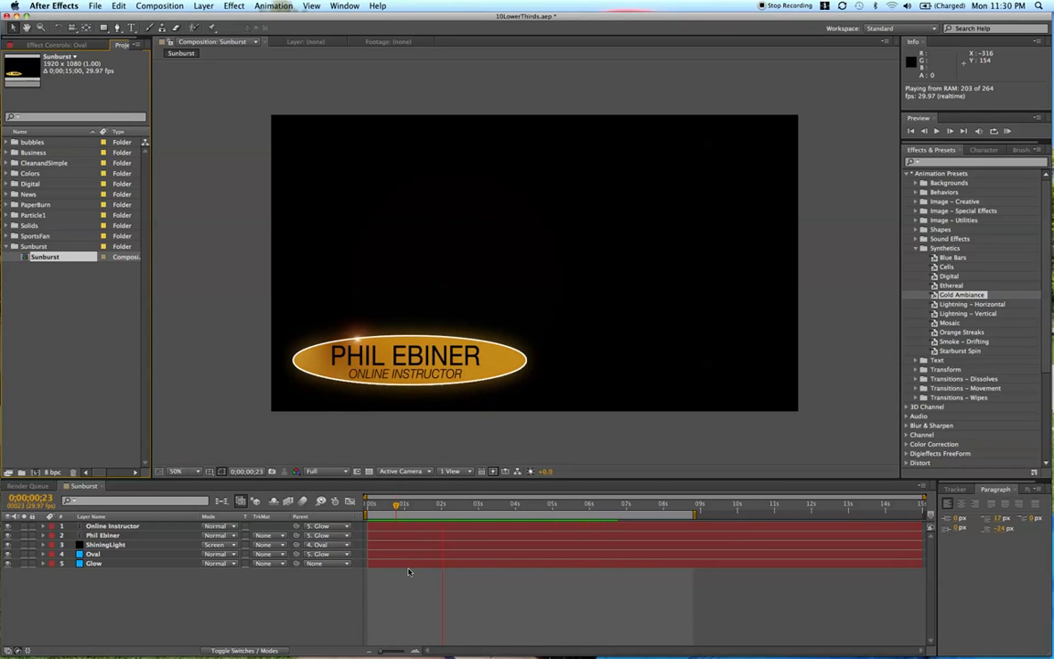
Stop the preview and create a new HDTV 1080 29.97 composition named Sunburst2.
{"action": "left_click", "coordinate": [396, 601]}
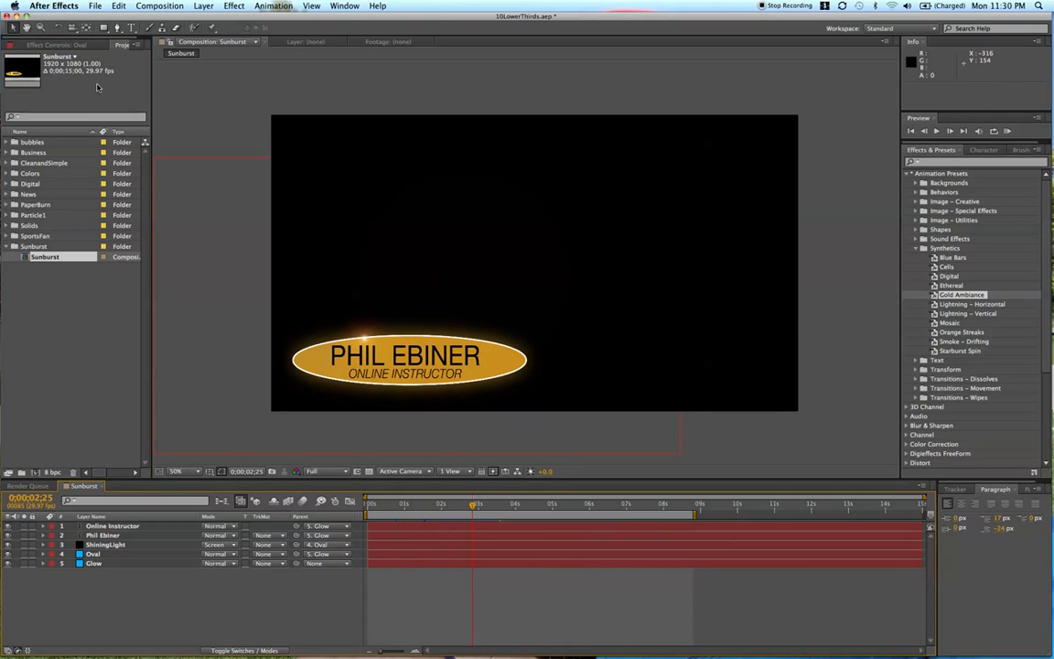
{"action": "left_click", "coordinate": [40, 473]}
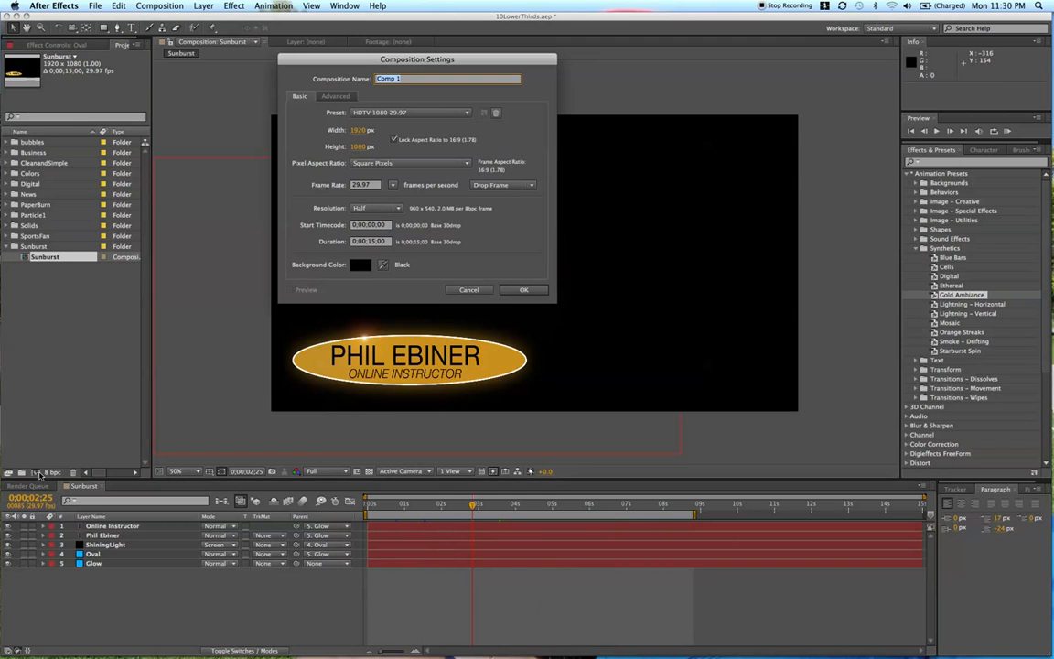
{"action": "type", "text": "Sunburst2"}
{"action": "key", "text": "Return"}
Add a full-frame 1920 x 1080 solid layer in golden yellow (FFD800) to the Sunburst2 composition.
{"action": "left_click", "coordinate": [205, 6]}
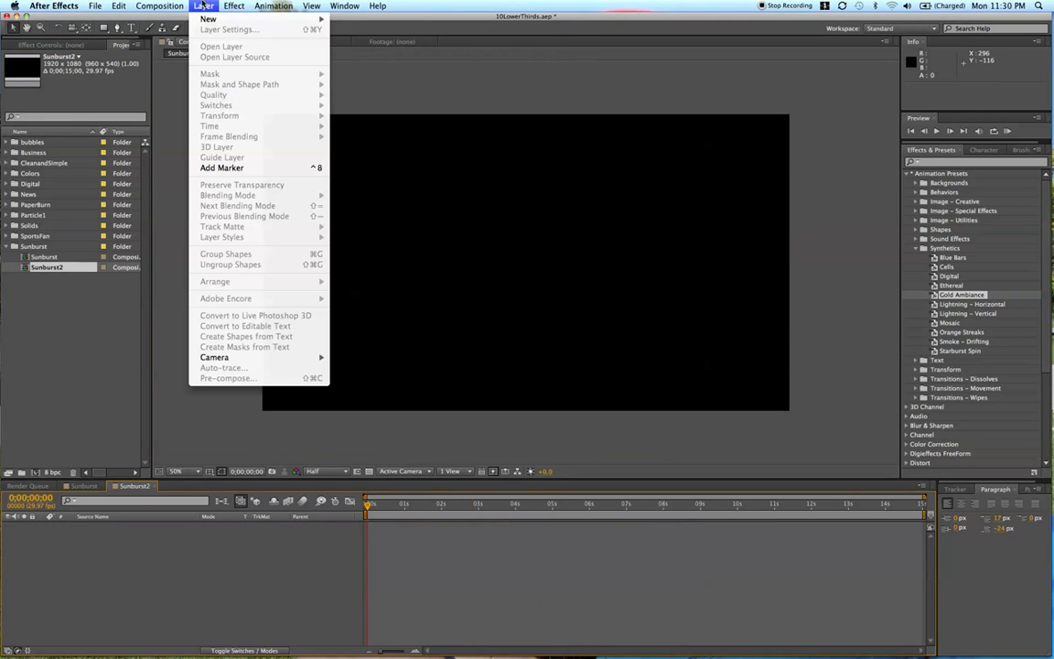
{"action": "mouse_move", "coordinate": [192, 18]}
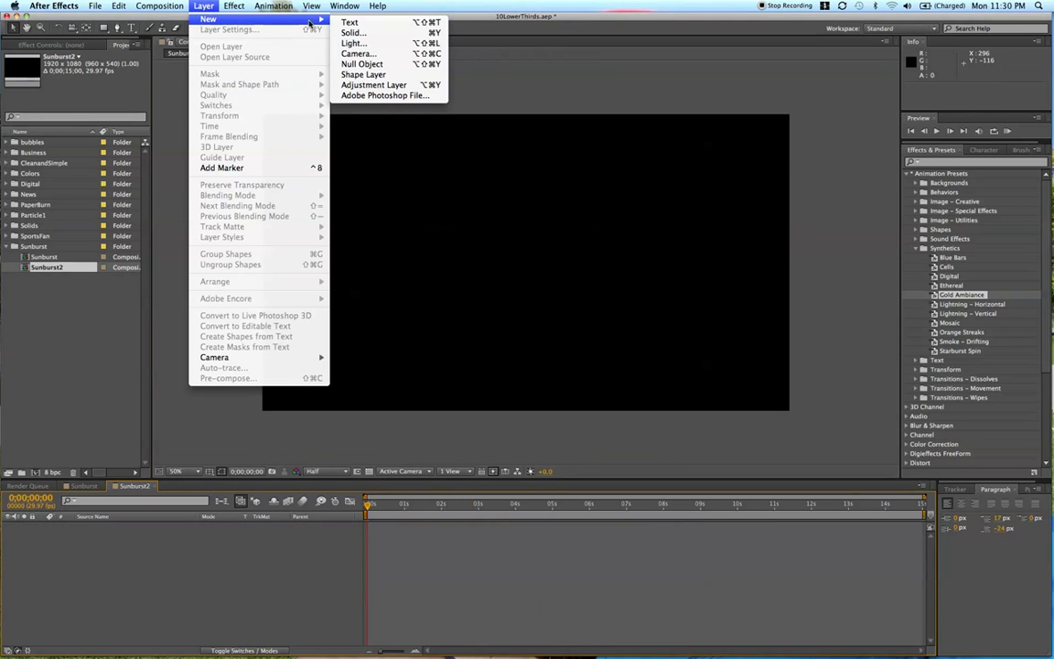
{"action": "left_click", "coordinate": [355, 34]}
{"action": "left_click", "coordinate": [468, 344]}
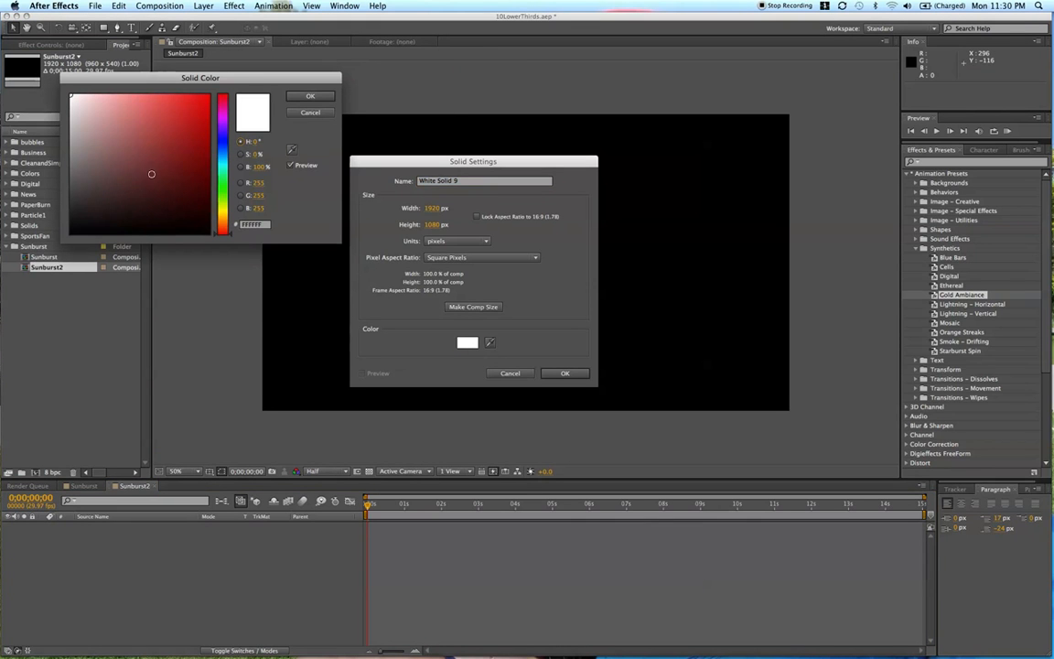
{"action": "left_click_drag", "start_coordinate": [221, 221], "coordinate": [221, 213]}
{"action": "left_click_drag", "start_coordinate": [158, 162], "coordinate": [208, 95]}
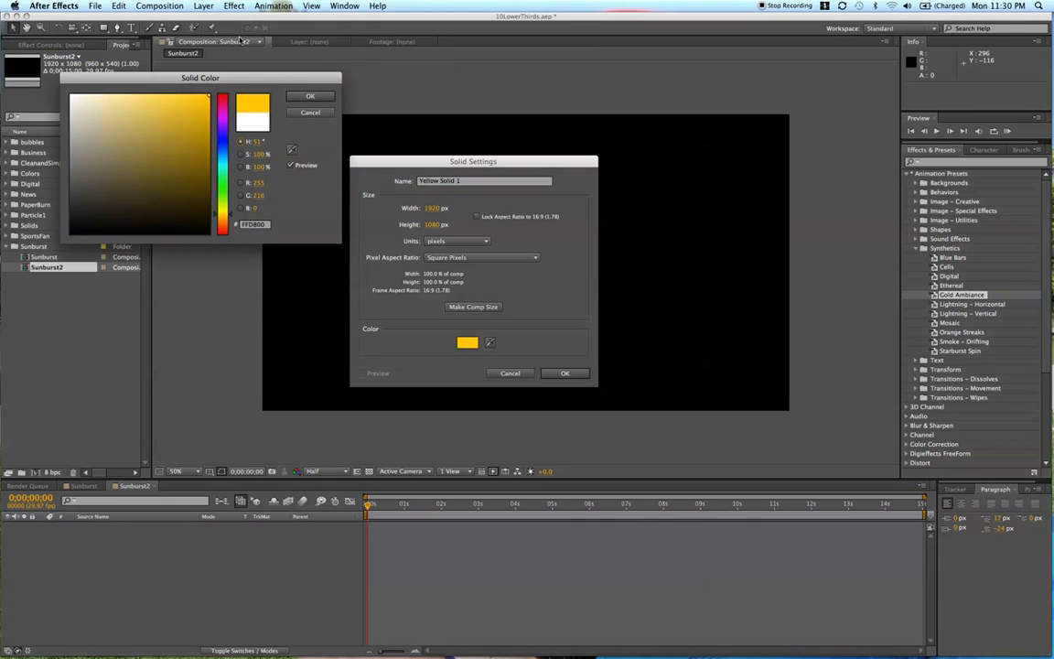
{"action": "left_click", "coordinate": [309, 96]}
{"action": "left_click", "coordinate": [563, 372]}
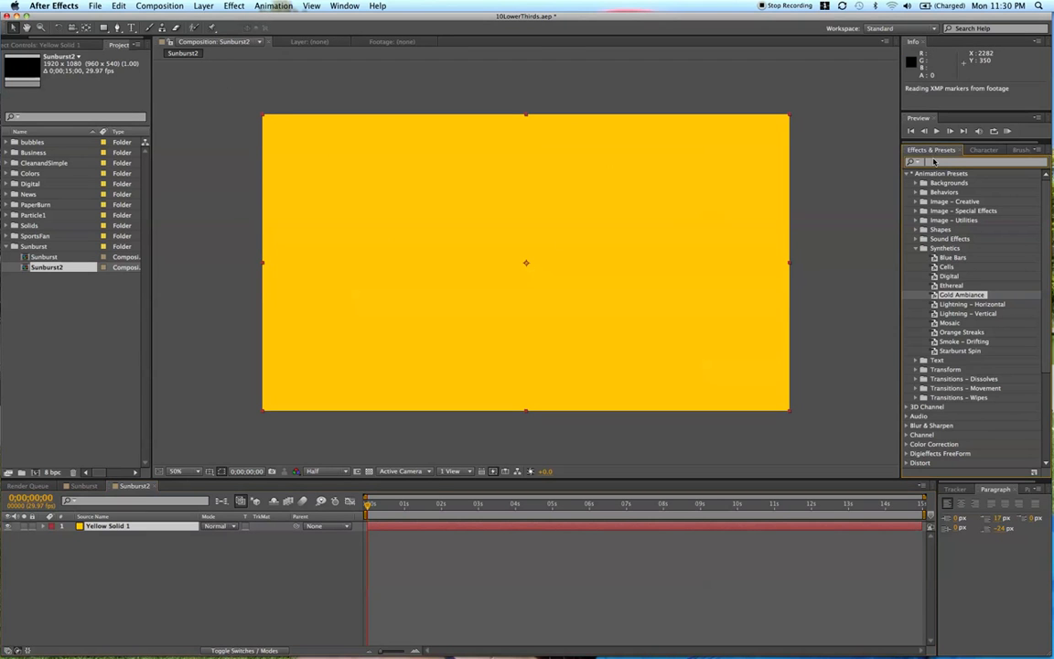
Find the Gold Ambiance animation preset, apply it to the yellow solid, and scrub to 0;00;01;08.
{"action": "left_click", "coordinate": [933, 162]}
{"action": "type", "text": "gold ambiance"}
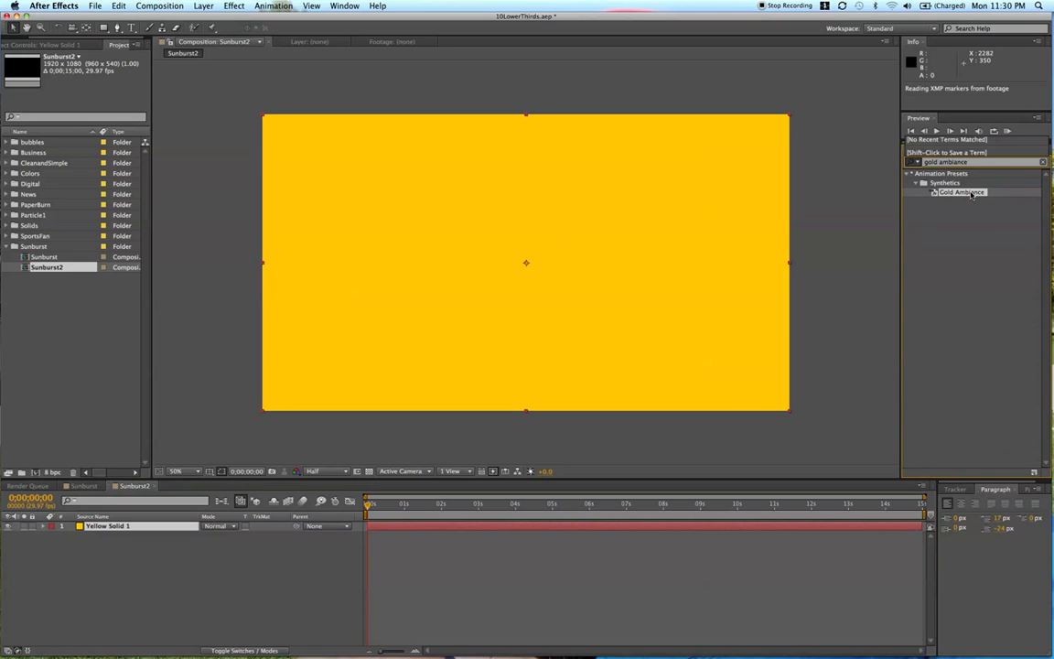
{"action": "left_click_drag", "start_coordinate": [971, 194], "coordinate": [611, 242]}
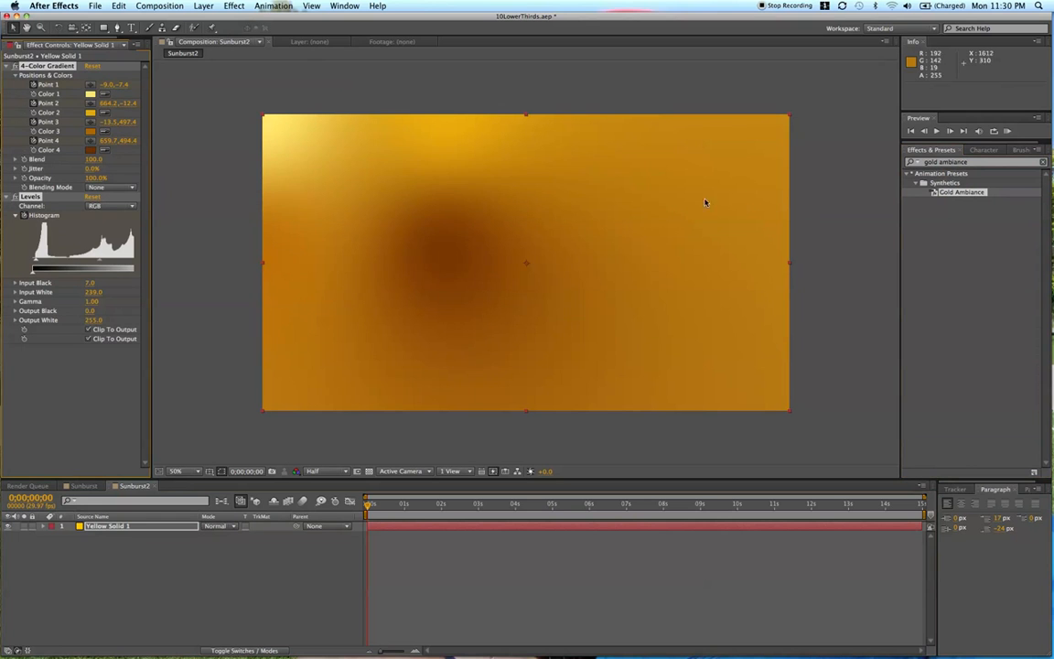
{"action": "left_click_drag", "start_coordinate": [386, 509], "coordinate": [413, 518]}
Mask the yellow solid with an ellipse about 944 x 200 px and move the layer to about 1050, 898 in the lower frame.
{"action": "left_click_drag", "start_coordinate": [103, 27], "coordinate": [126, 52]}
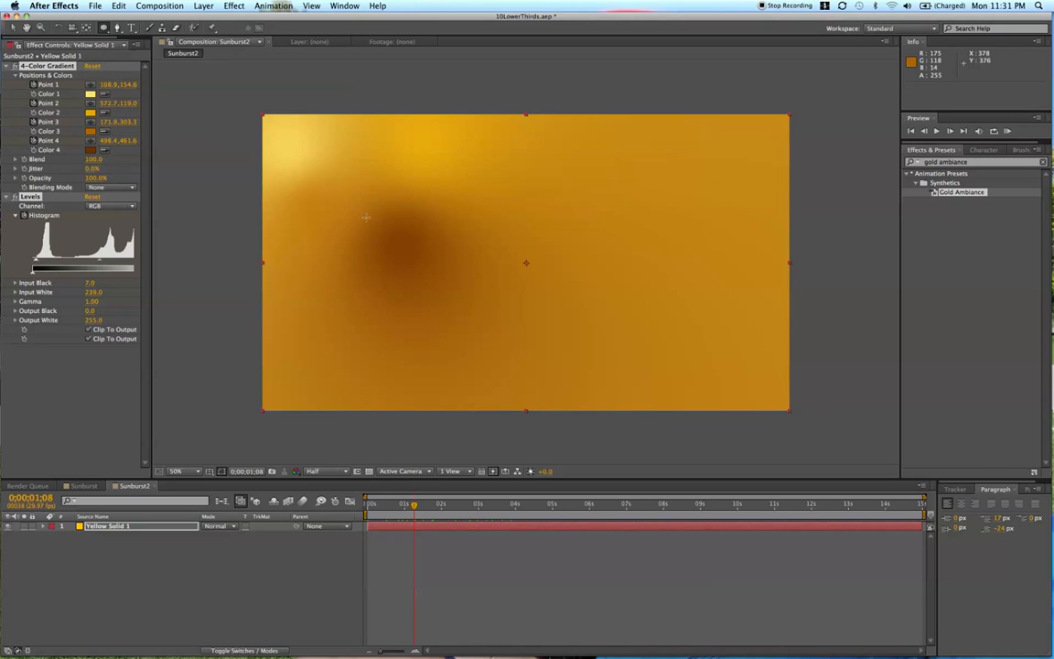
{"action": "left_click_drag", "start_coordinate": [361, 227], "coordinate": [619, 282]}
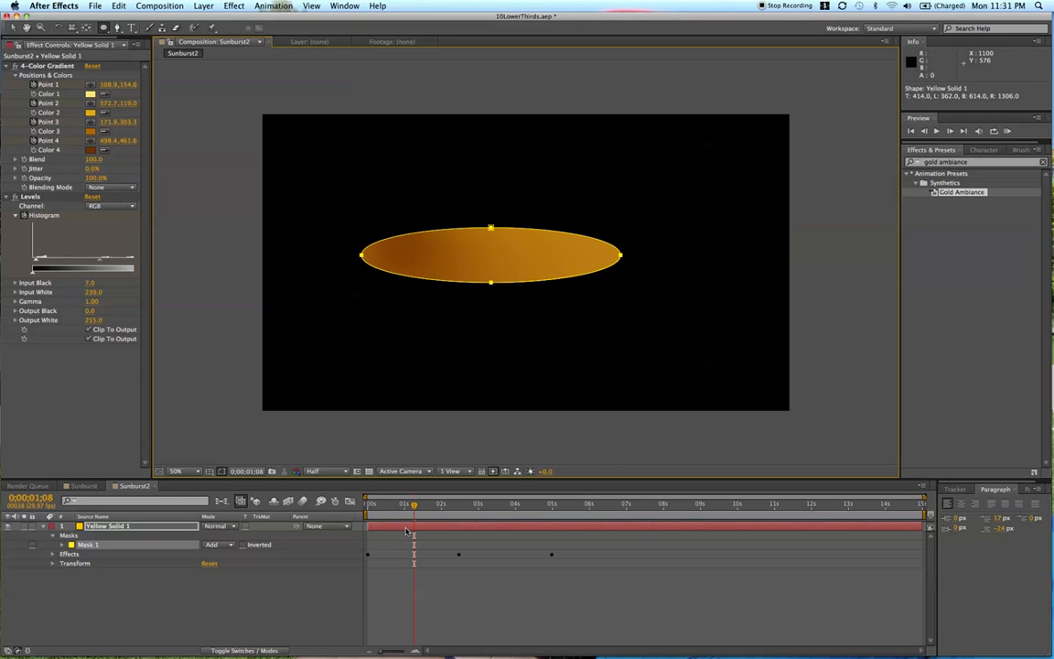
{"action": "left_click", "coordinate": [407, 529]}
{"action": "left_click_drag", "start_coordinate": [477, 263], "coordinate": [502, 360]}
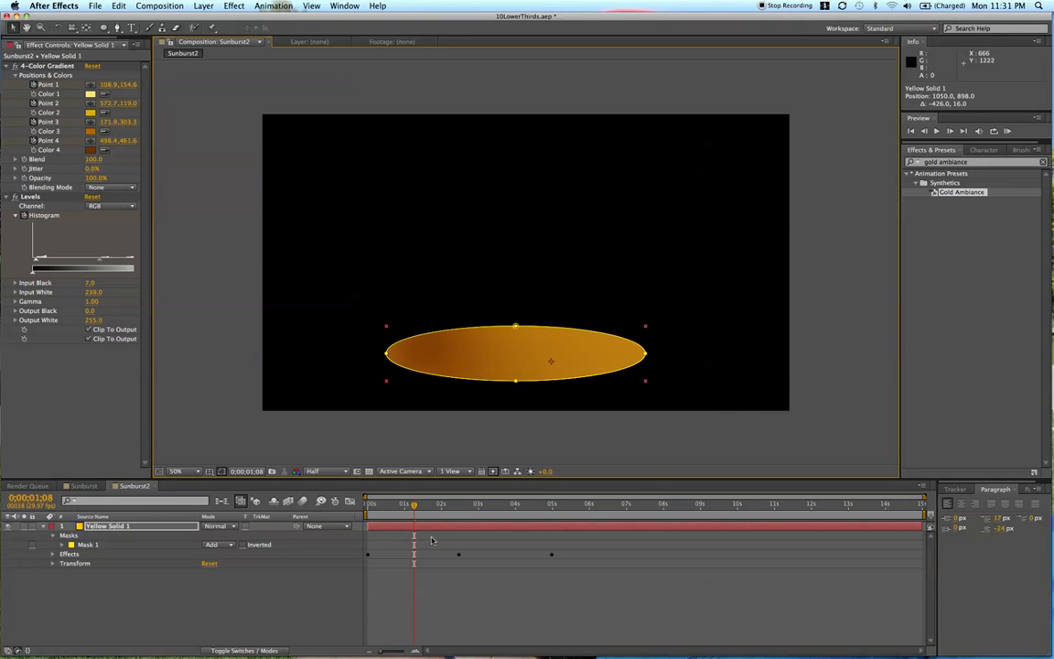
Reveal the solid's keyframes, end the work area at 0;00;04;28, and show only about the first five seconds in the timeline.
{"action": "key", "text": "u"}
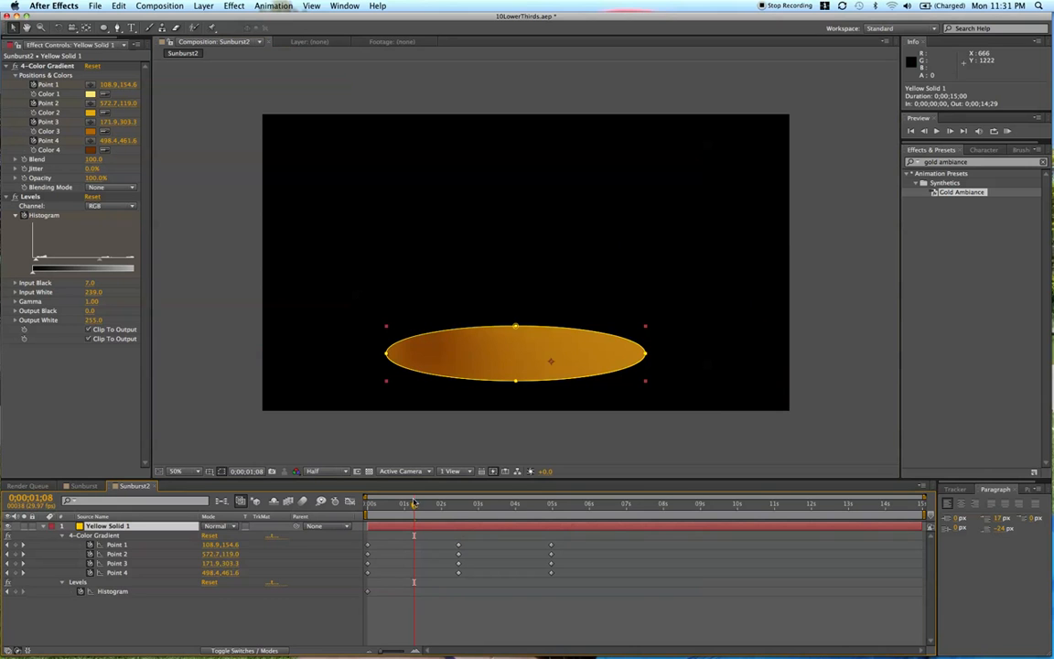
{"action": "left_click_drag", "start_coordinate": [410, 507], "coordinate": [439, 512]}
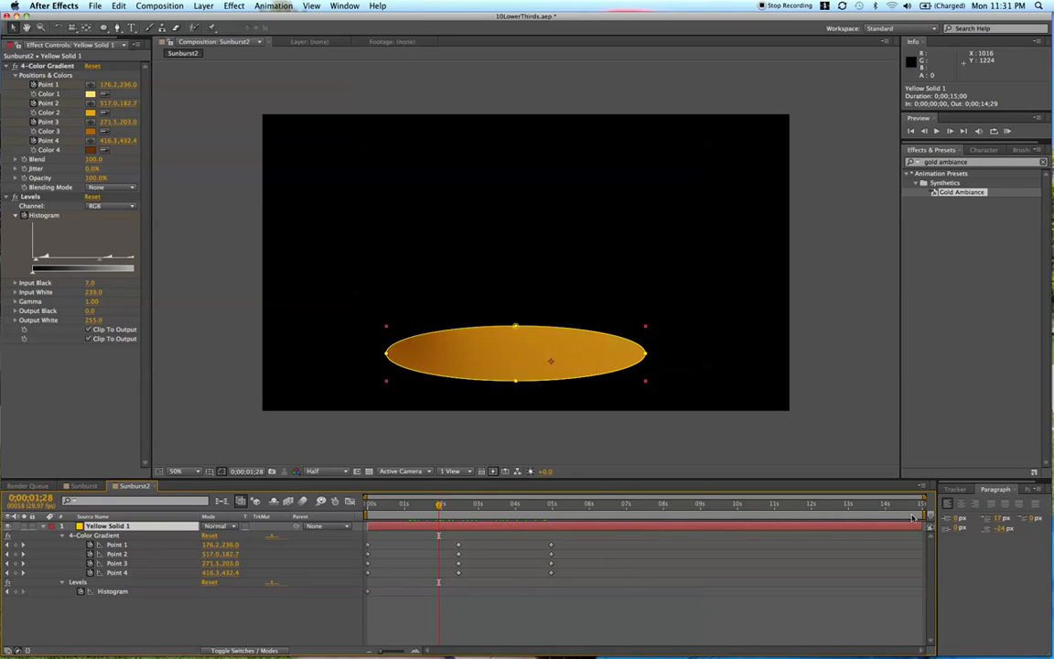
{"action": "left_click_drag", "start_coordinate": [912, 518], "coordinate": [553, 512]}
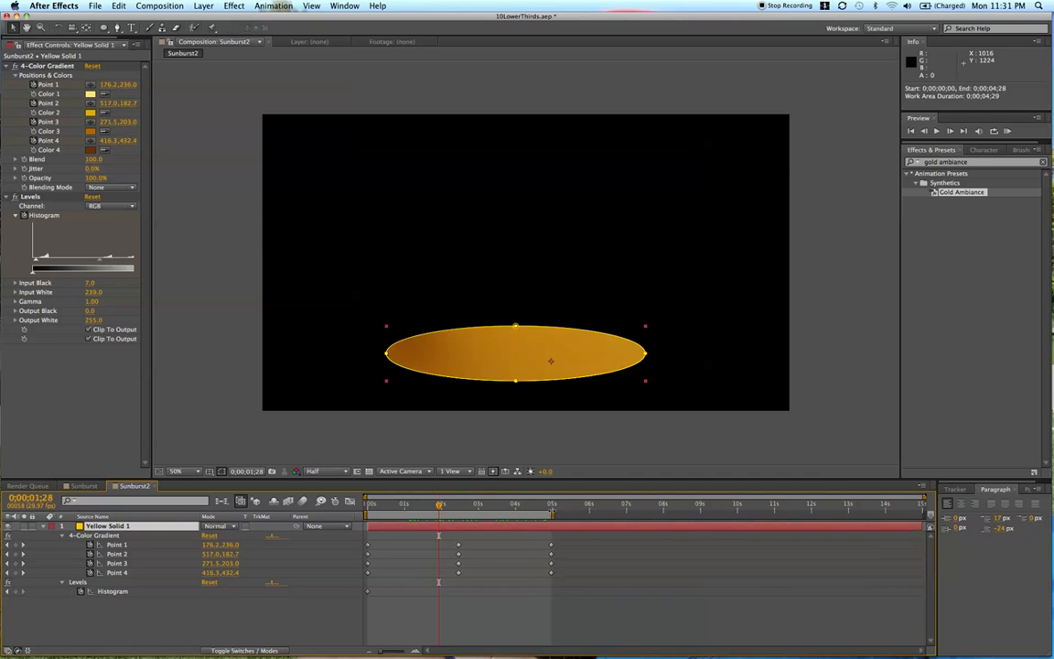
{"action": "left_click_drag", "start_coordinate": [920, 504], "coordinate": [585, 504]}
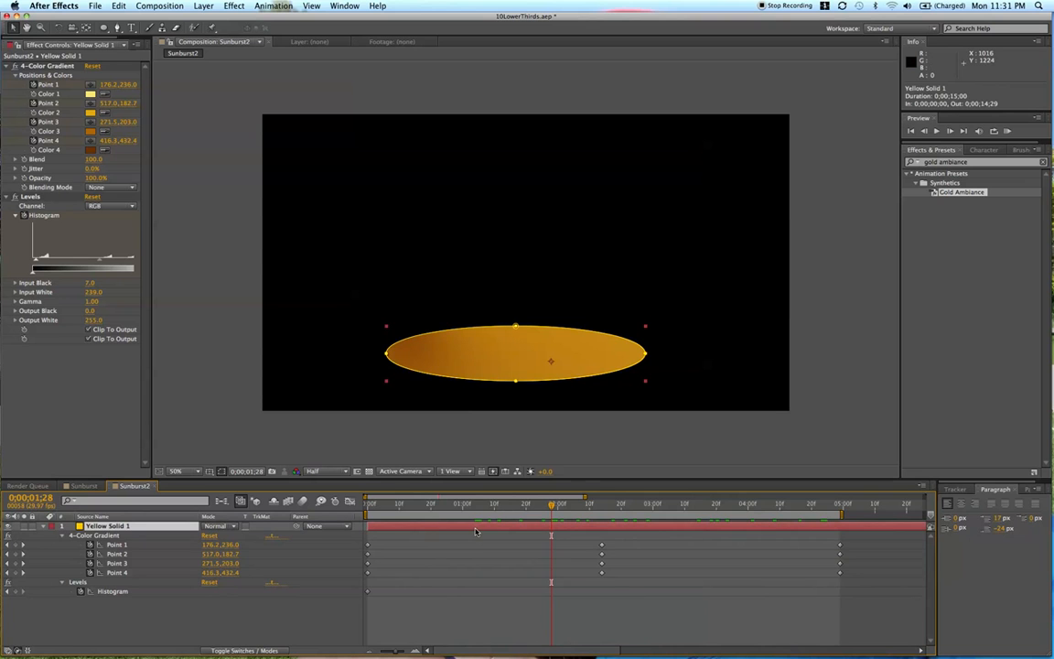
Check the Oval and Glow layers of the Sunburst composition, and duplicate the masked yellow solid in Sunburst2.
{"action": "left_click", "coordinate": [84, 486]}
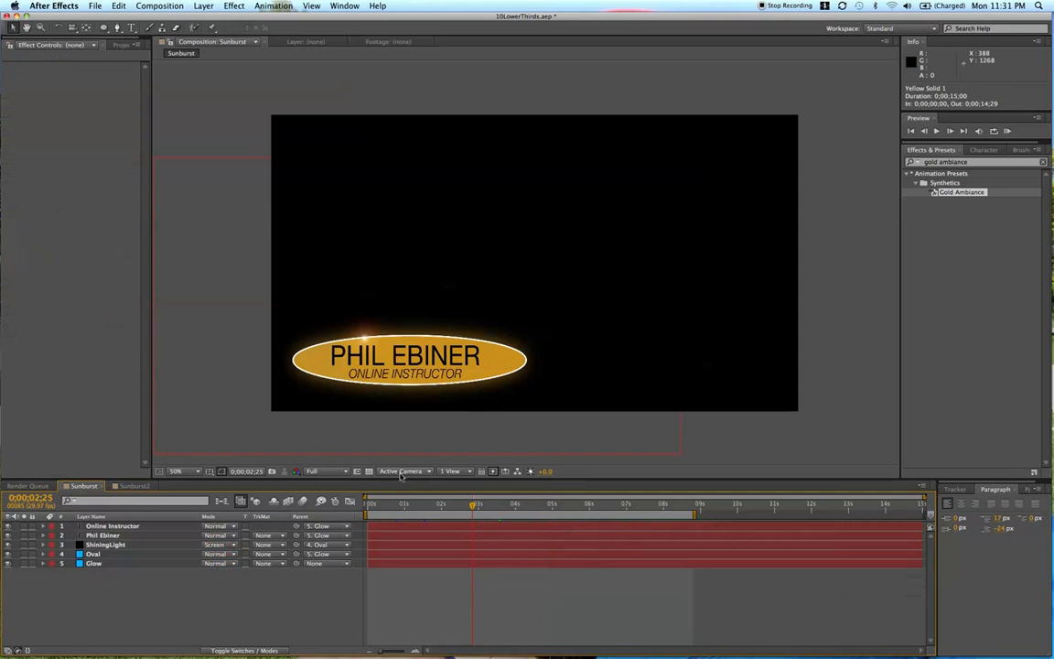
{"action": "left_click", "coordinate": [434, 554]}
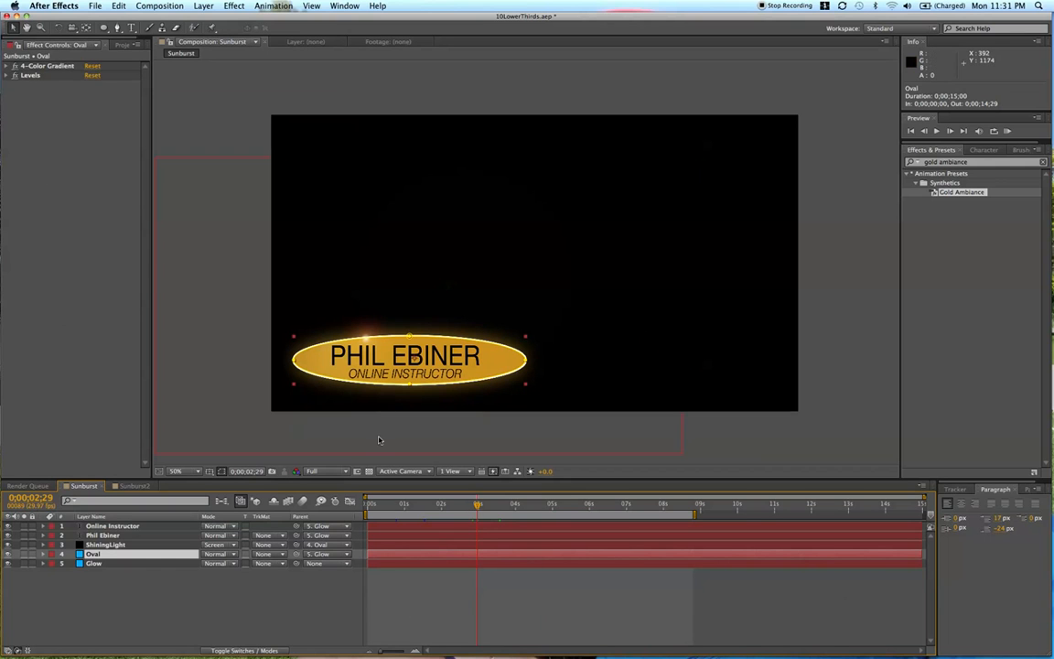
{"action": "left_click", "coordinate": [410, 563]}
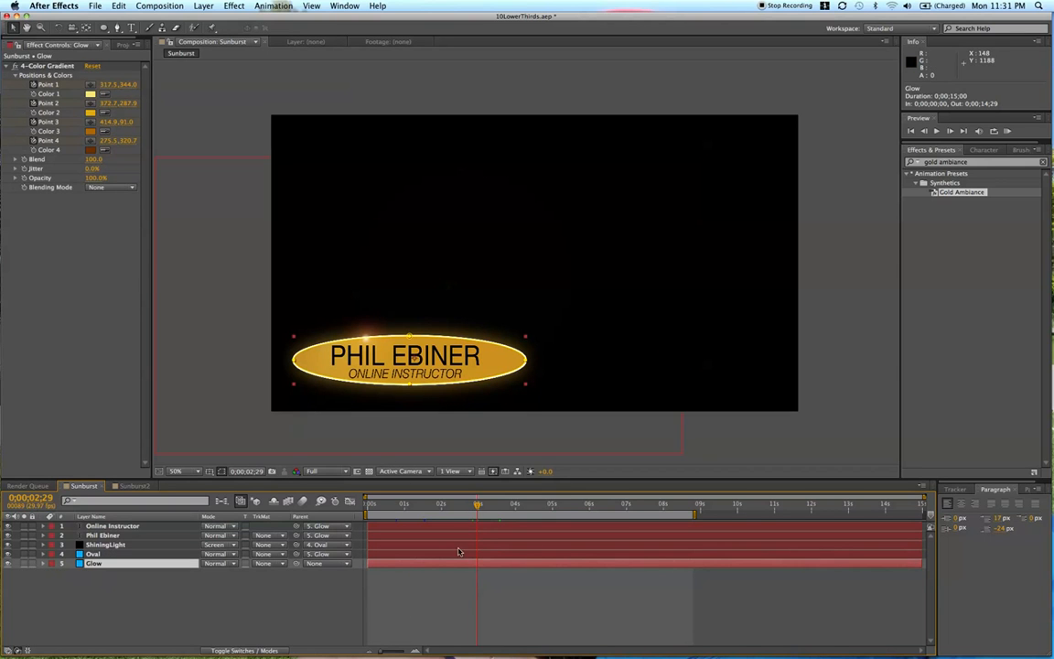
{"action": "left_click", "coordinate": [422, 611]}
{"action": "left_click", "coordinate": [134, 486]}
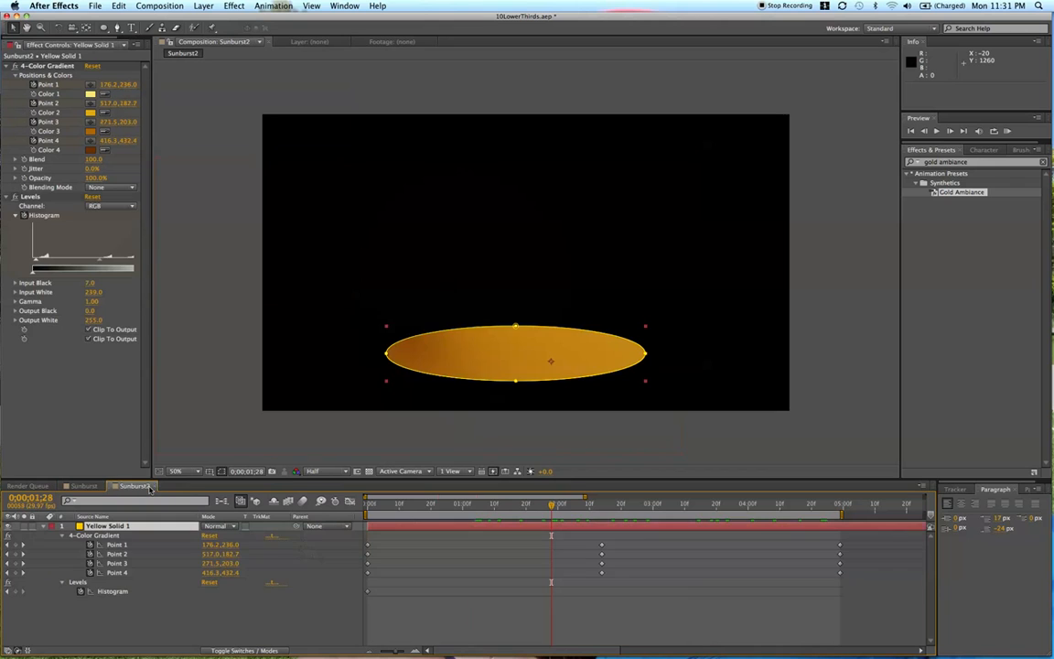
{"action": "key", "text": "super+d"}
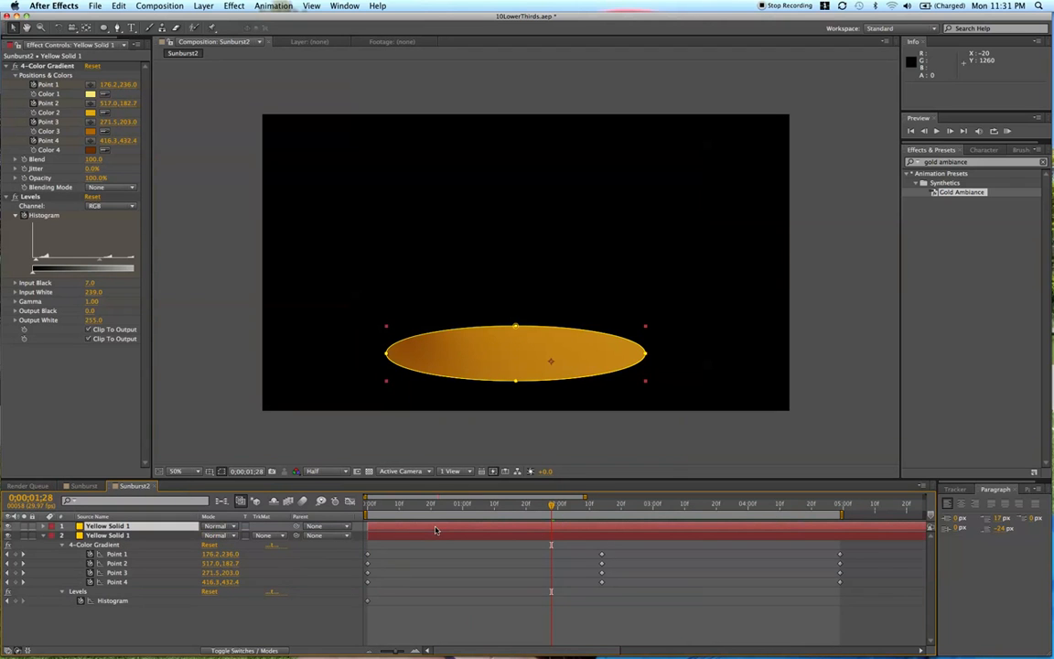
{"action": "left_click", "coordinate": [45, 536]}
Try a mask feather of 200 pixels on the lower yellow solid as a glow, and settle on 150 pixels.
{"action": "left_click", "coordinate": [101, 536]}
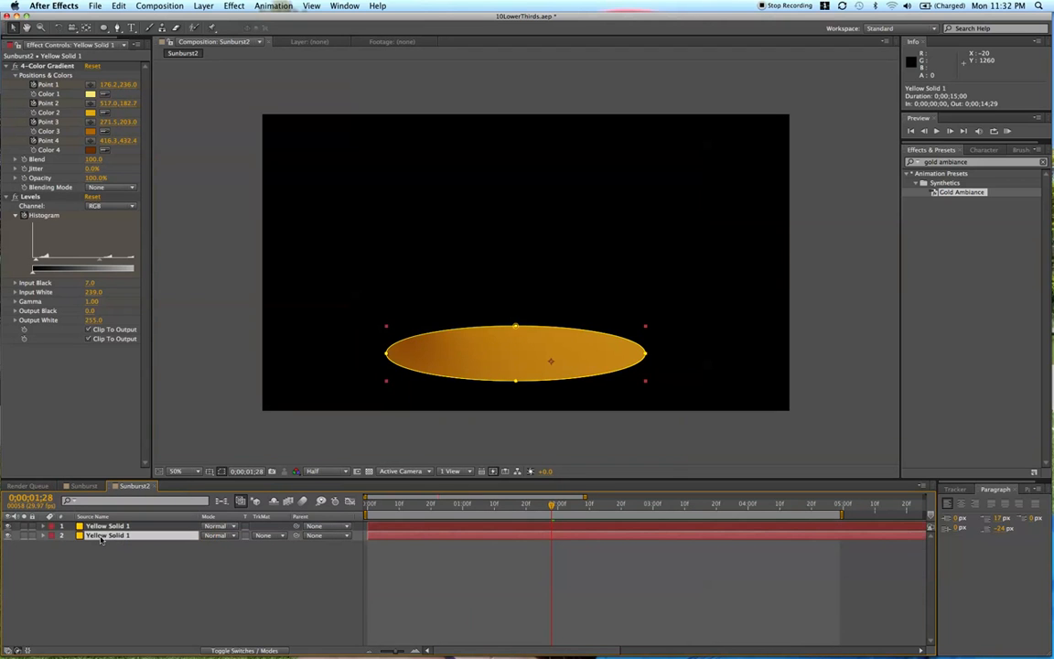
{"action": "key", "text": "f"}
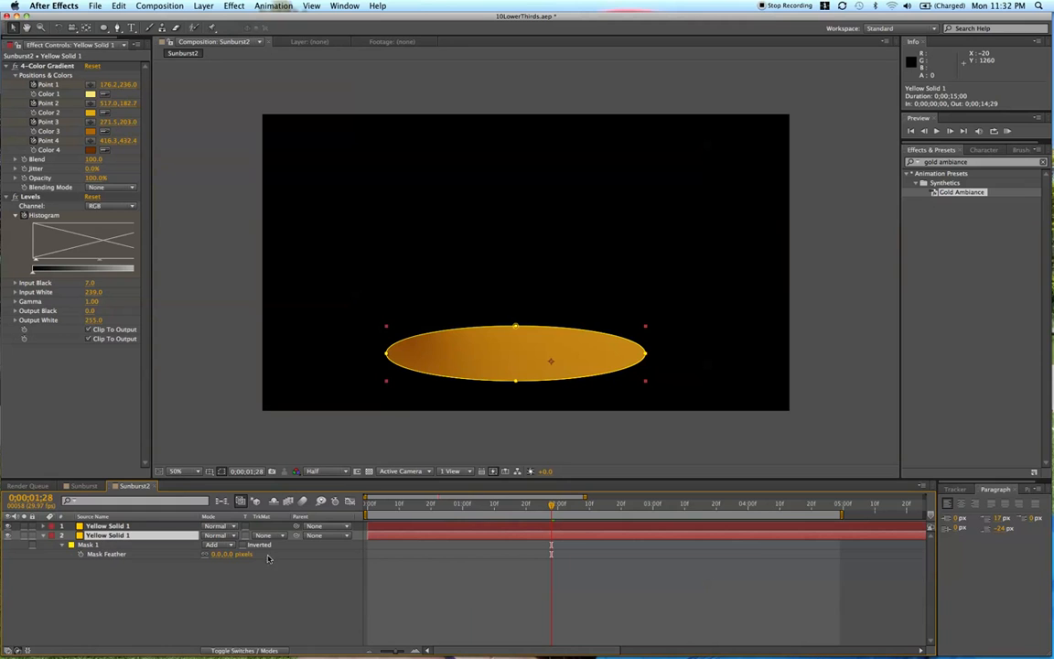
{"action": "left_click", "coordinate": [229, 554]}
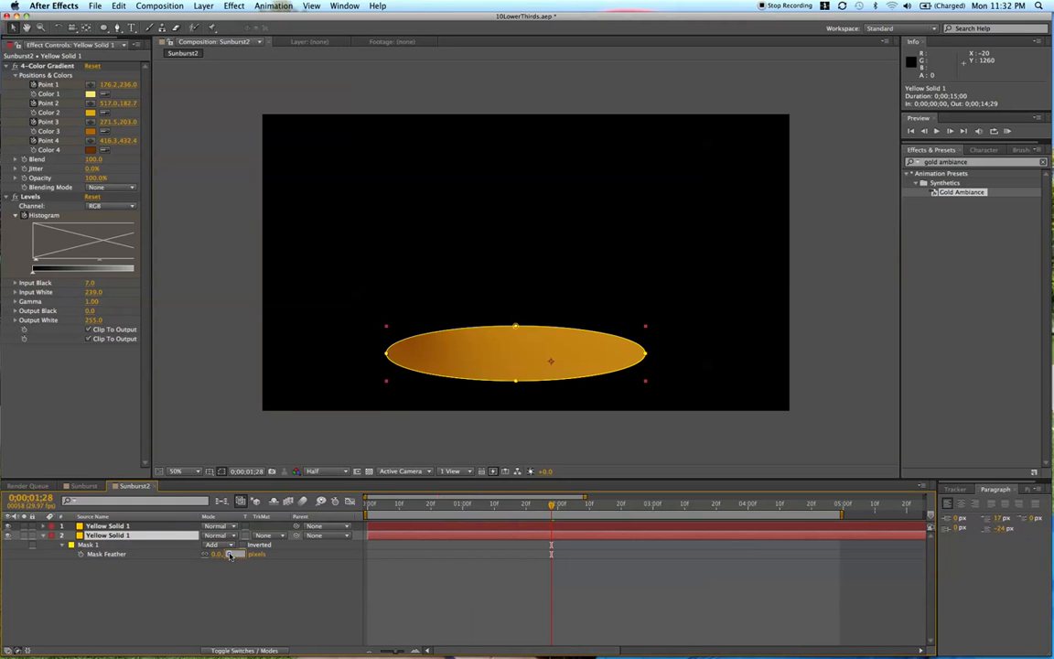
{"action": "type", "text": "200"}
{"action": "key", "text": "Return"}
{"action": "left_click", "coordinate": [567, 549]}
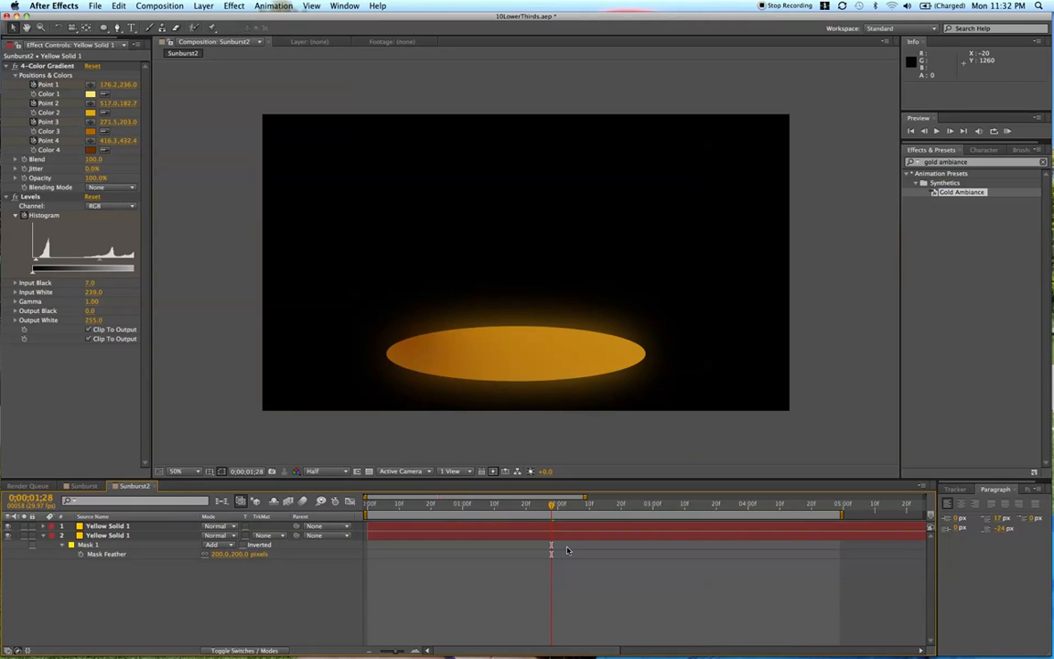
{"action": "left_click", "coordinate": [237, 554]}
{"action": "type", "text": "150"}
{"action": "key", "text": "Return"}
{"action": "left_click", "coordinate": [483, 571]}
Search the effects for Stroke and apply the Generate Stroke effect to the upper yellow solid.
{"action": "left_click", "coordinate": [124, 527]}
{"action": "left_click", "coordinate": [967, 162]}
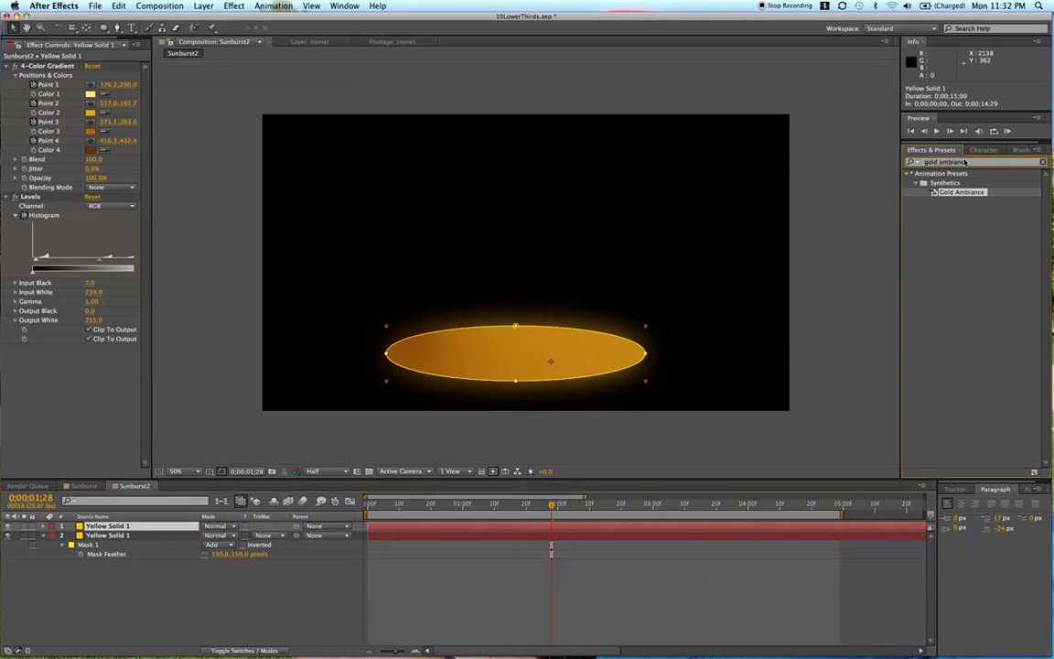
{"action": "type", "text": "strok"}
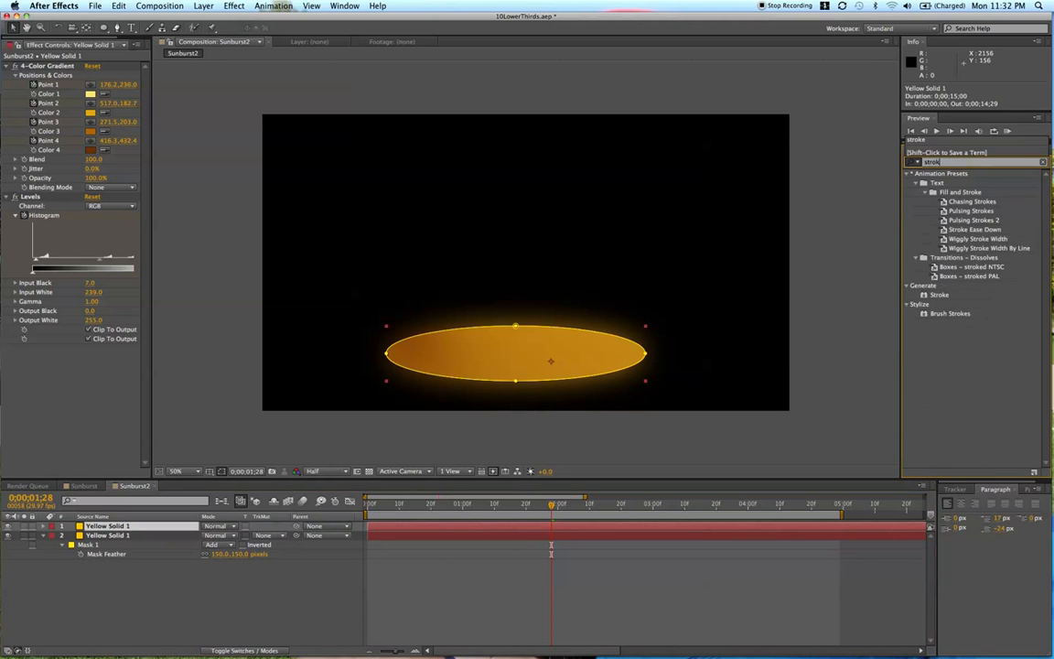
{"action": "mouse_move", "coordinate": [941, 297]}
{"action": "left_mouse_down"}
{"action": "mouse_move", "coordinate": [402, 462]}
{"action": "mouse_move", "coordinate": [434, 531]}
{"action": "left_mouse_up"}
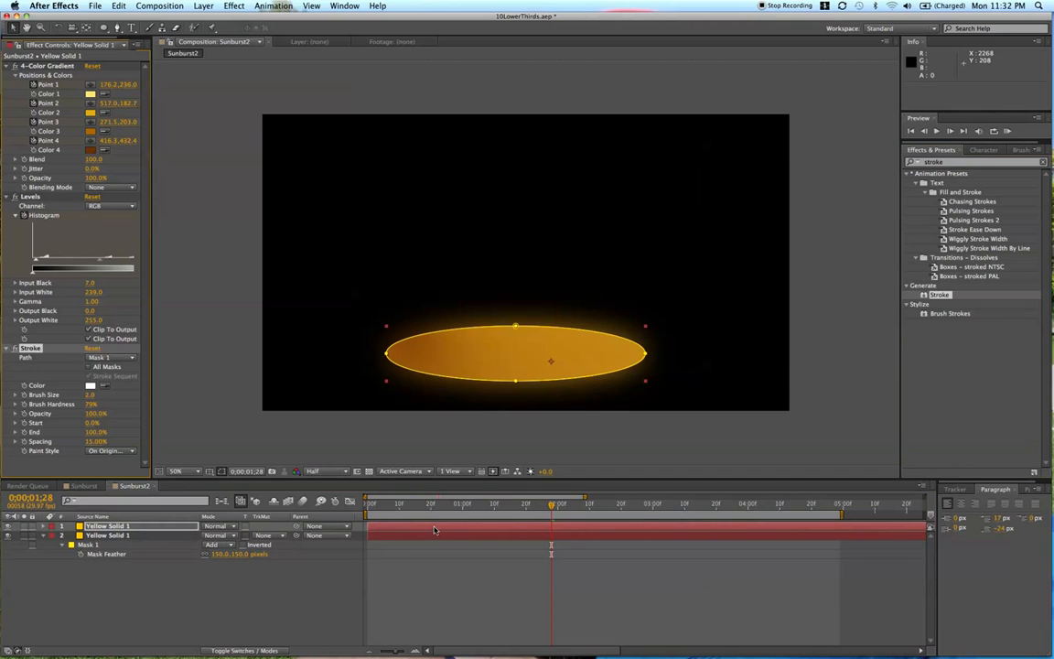
{"action": "left_click", "coordinate": [432, 530]}
{"action": "left_click", "coordinate": [420, 575]}
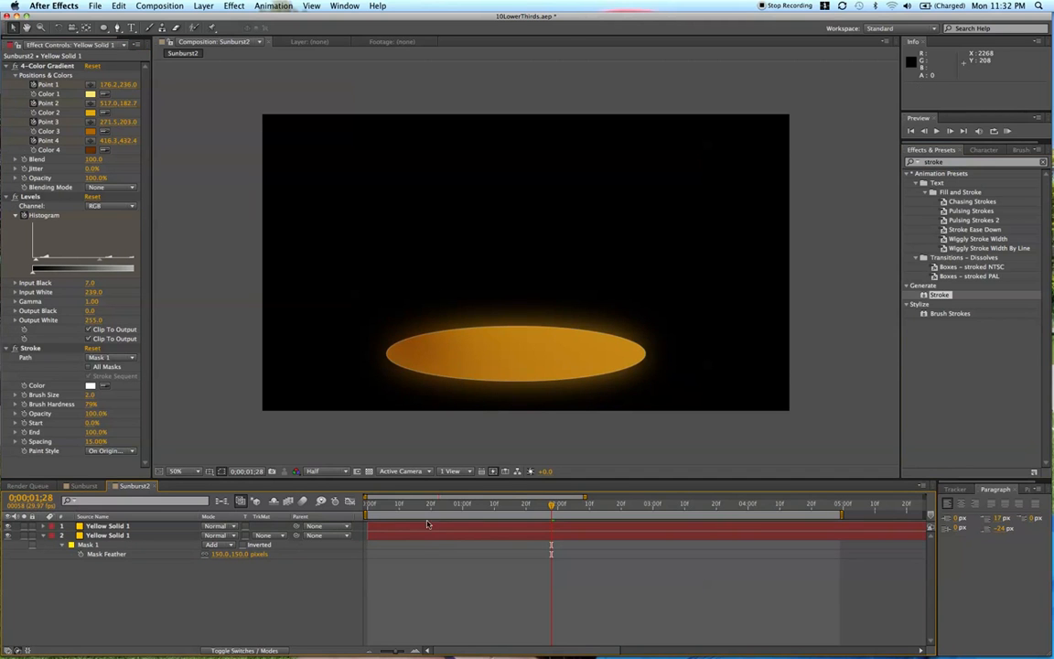
Try a Stroke brush size of 5 on the upper solid, settle on 4, and compare with the Sunburst composition.
{"action": "left_click", "coordinate": [427, 524]}
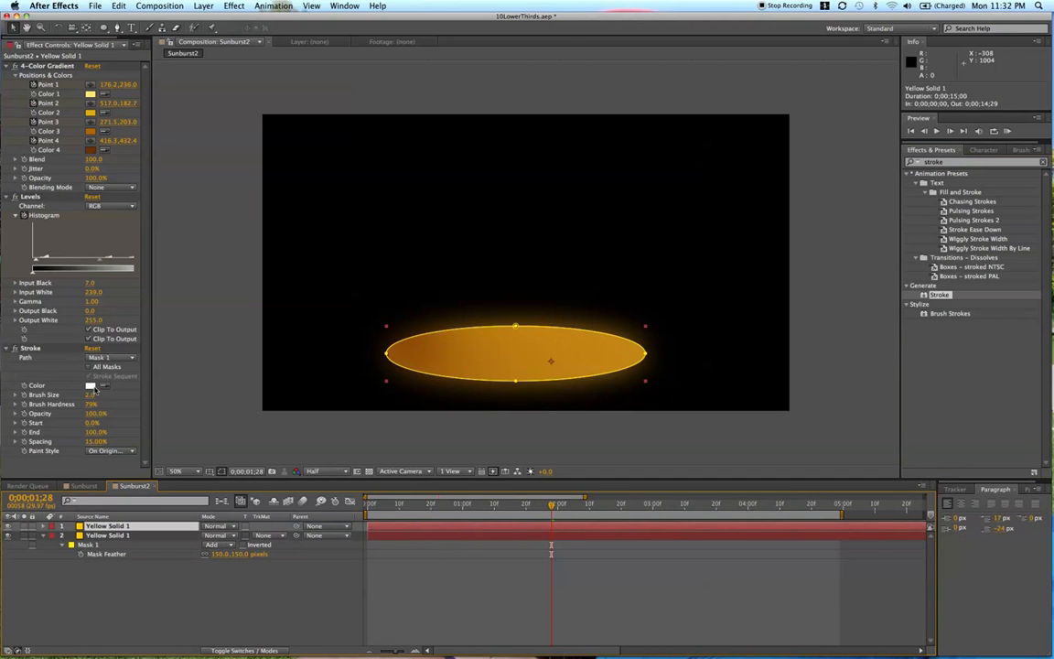
{"action": "left_click", "coordinate": [92, 396]}
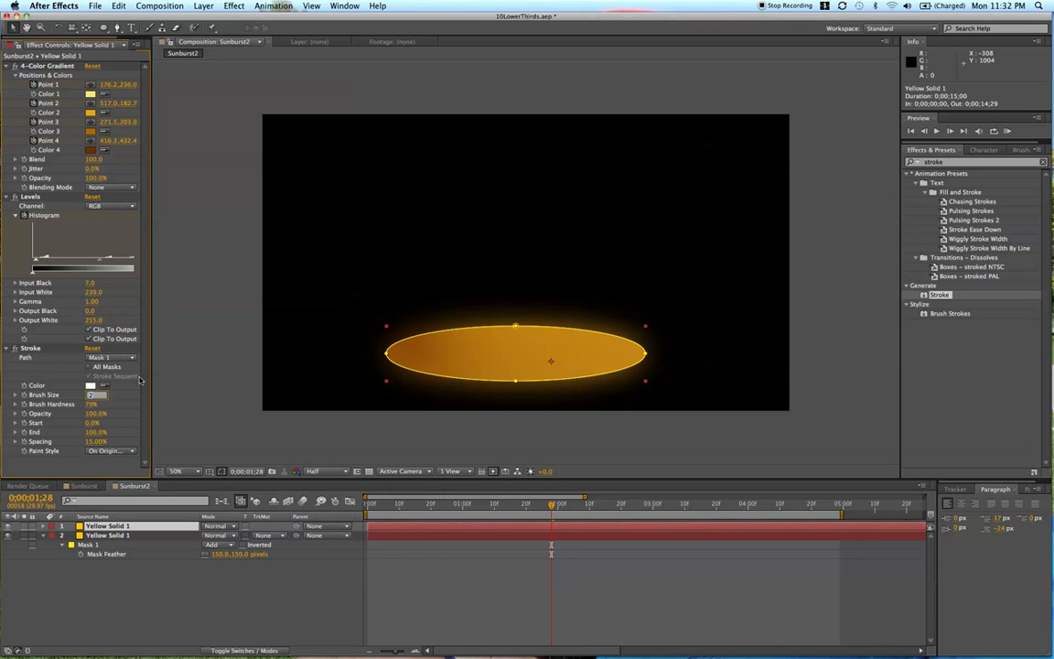
{"action": "key", "text": "Return"}
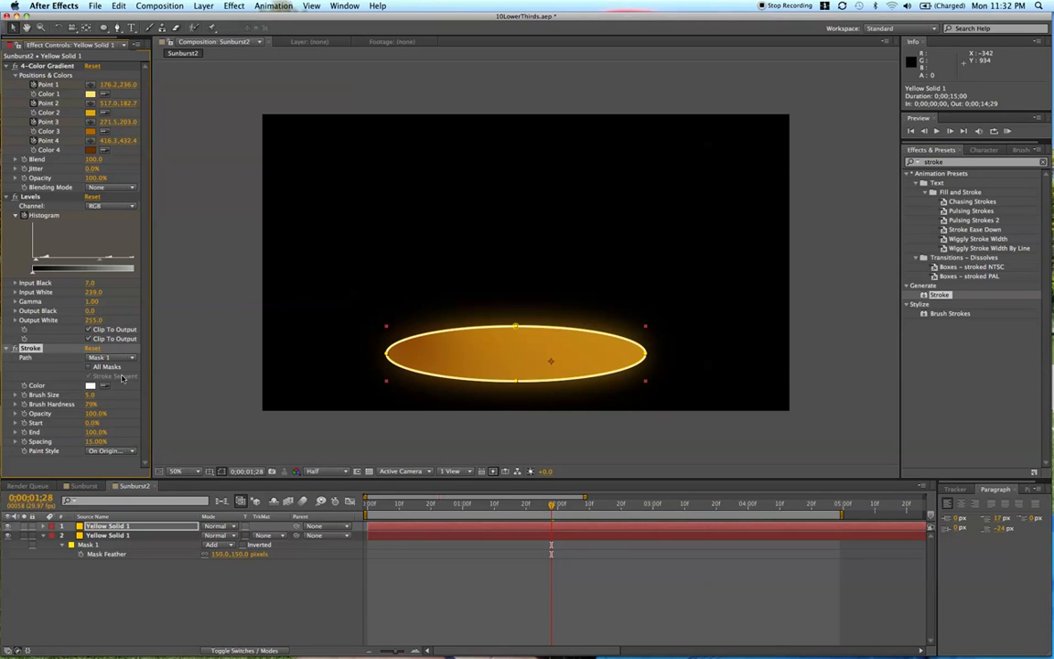
{"action": "key", "text": "Return"}
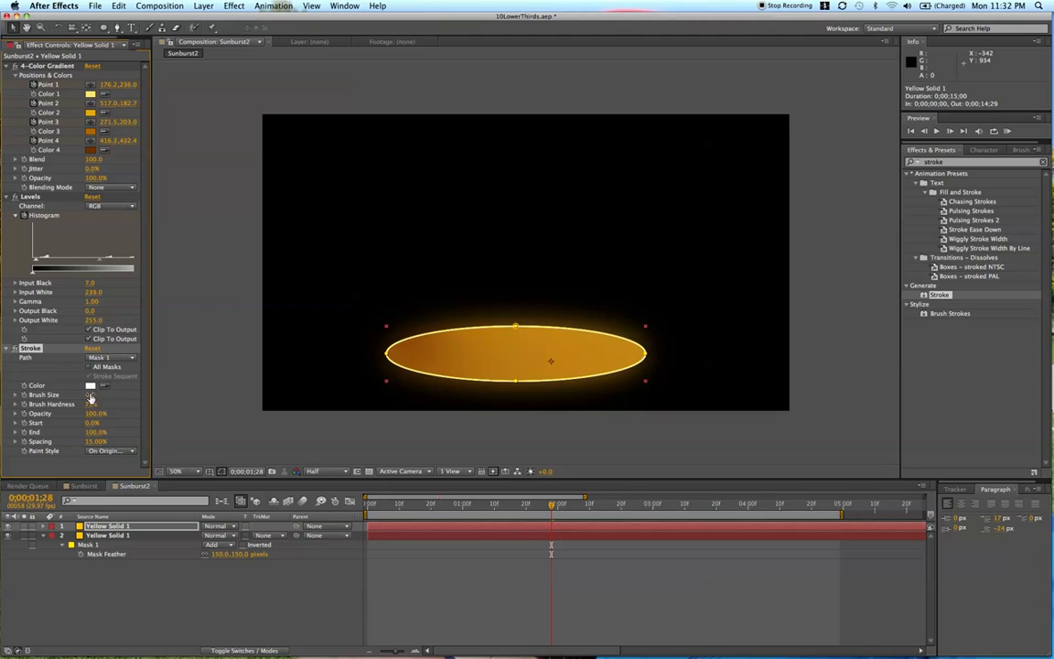
{"action": "left_click", "coordinate": [444, 578]}
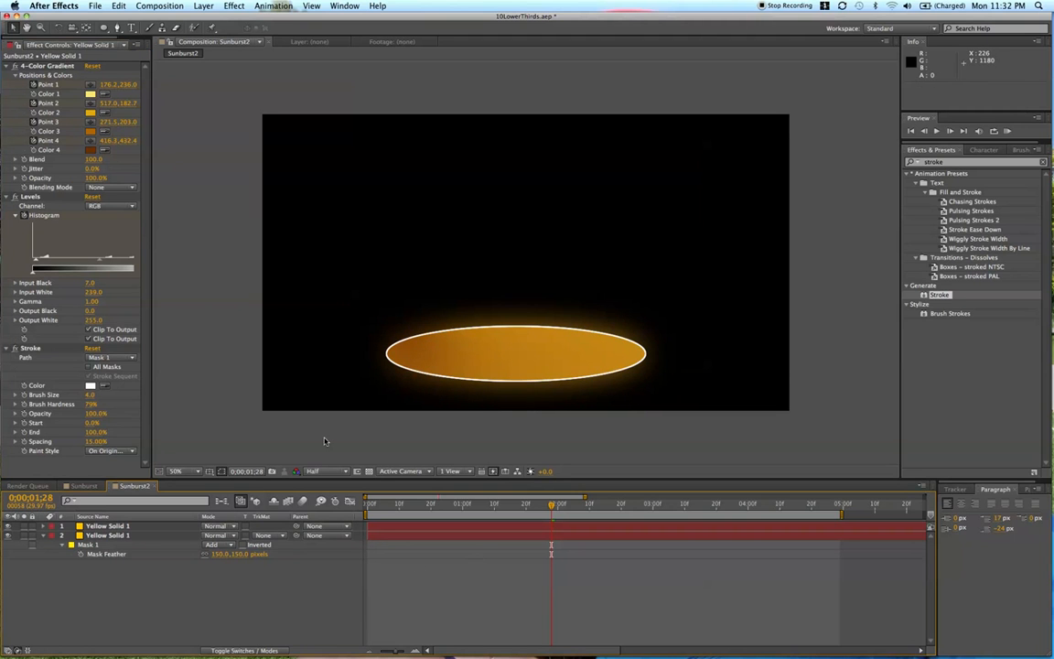
{"action": "left_click", "coordinate": [84, 486]}
{"action": "left_click_drag", "start_coordinate": [483, 502], "coordinate": [463, 512]}
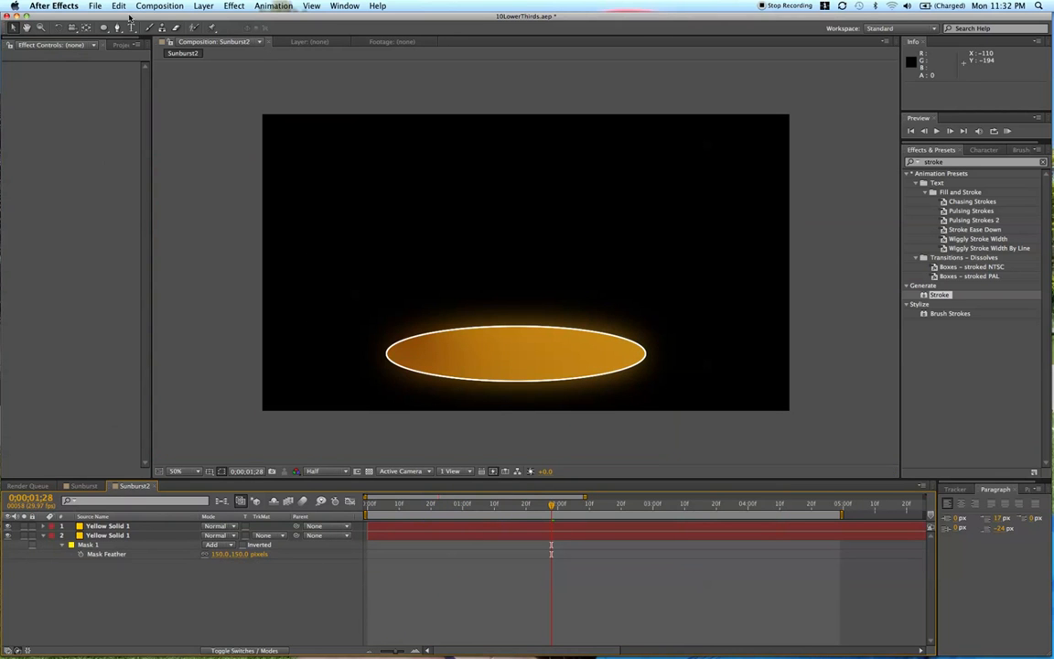
Add a text layer with the presenter's full name over the golden oval.
{"action": "left_click", "coordinate": [131, 26]}
{"action": "left_click", "coordinate": [432, 348]}
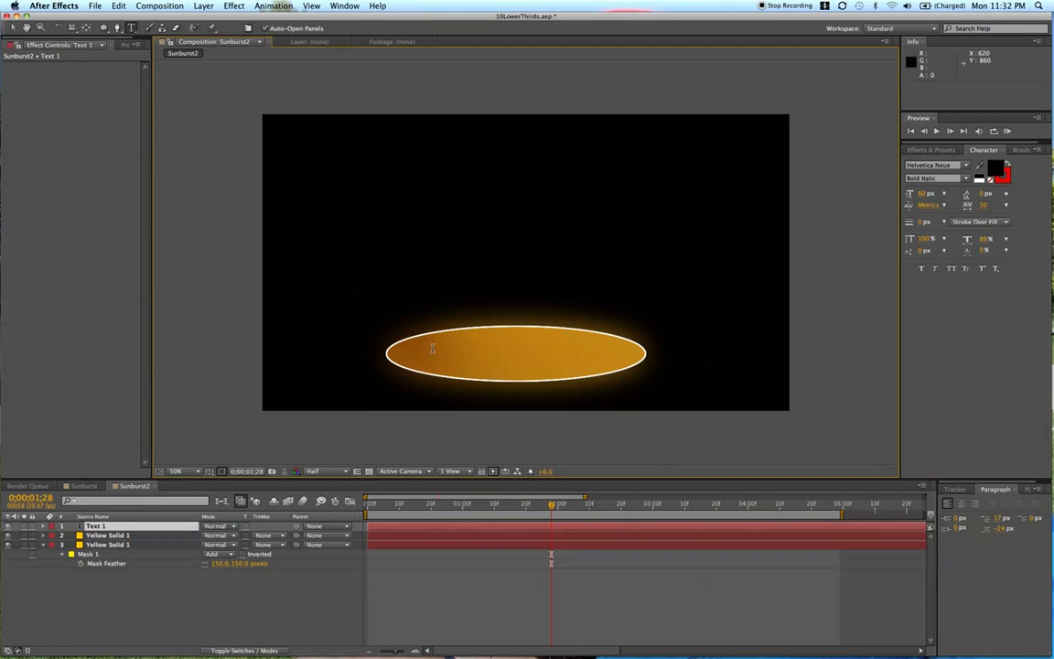
{"action": "type", "text": "Philip Ebine"}
{"action": "key", "text": "BackSpace"}
{"action": "type", "text": "Ebiner"}
{"action": "key", "text": "KP_Enter"}
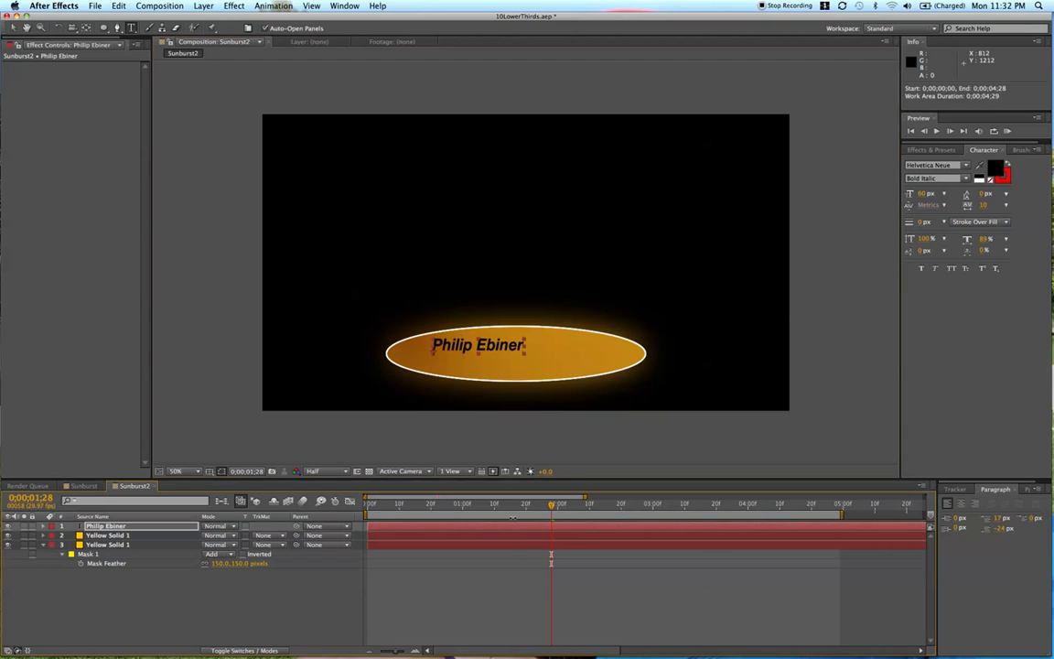
Set the name text to 96 px in the Light style and reposition it within the upper part of the oval.
{"action": "left_click_drag", "start_coordinate": [924, 200], "coordinate": [947, 200]}
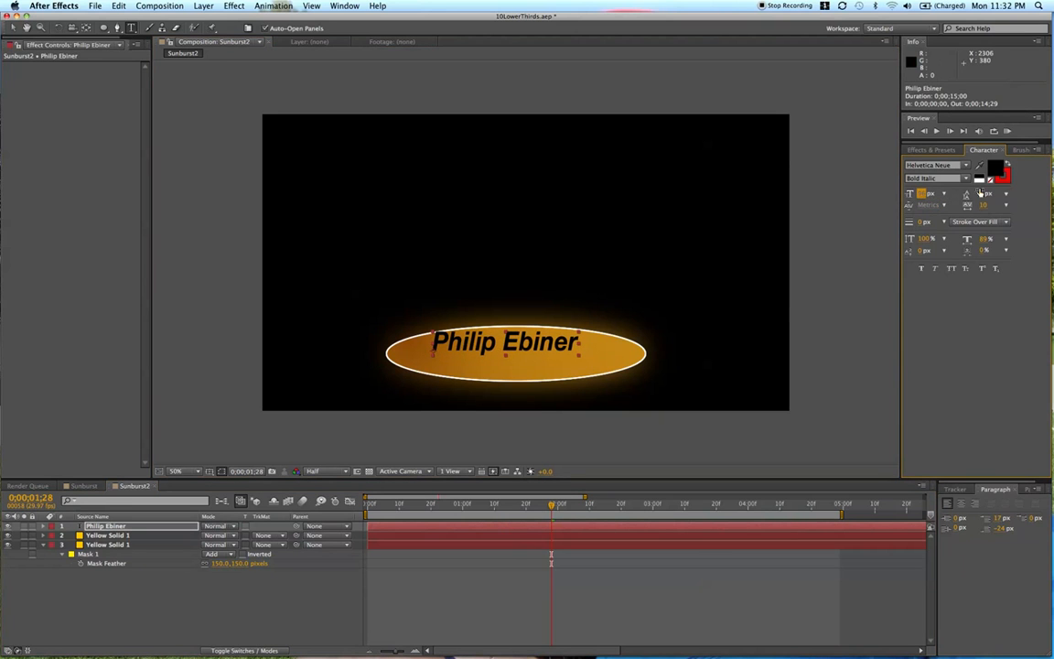
{"action": "left_click", "coordinate": [960, 178]}
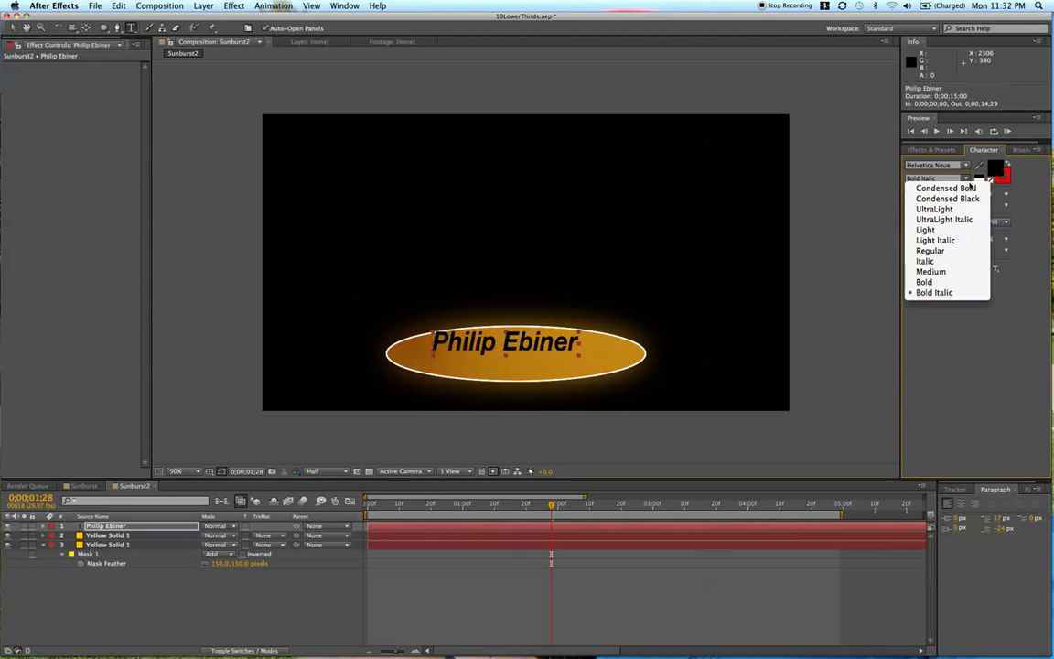
{"action": "left_click", "coordinate": [951, 231]}
{"action": "left_click_drag", "start_coordinate": [506, 340], "coordinate": [526, 367]}
Duplicate the name text just below the original and replace the copy's wording with "Online Instructor".
{"action": "key", "text": "super+d"}
{"action": "double_click", "coordinate": [526, 367]}
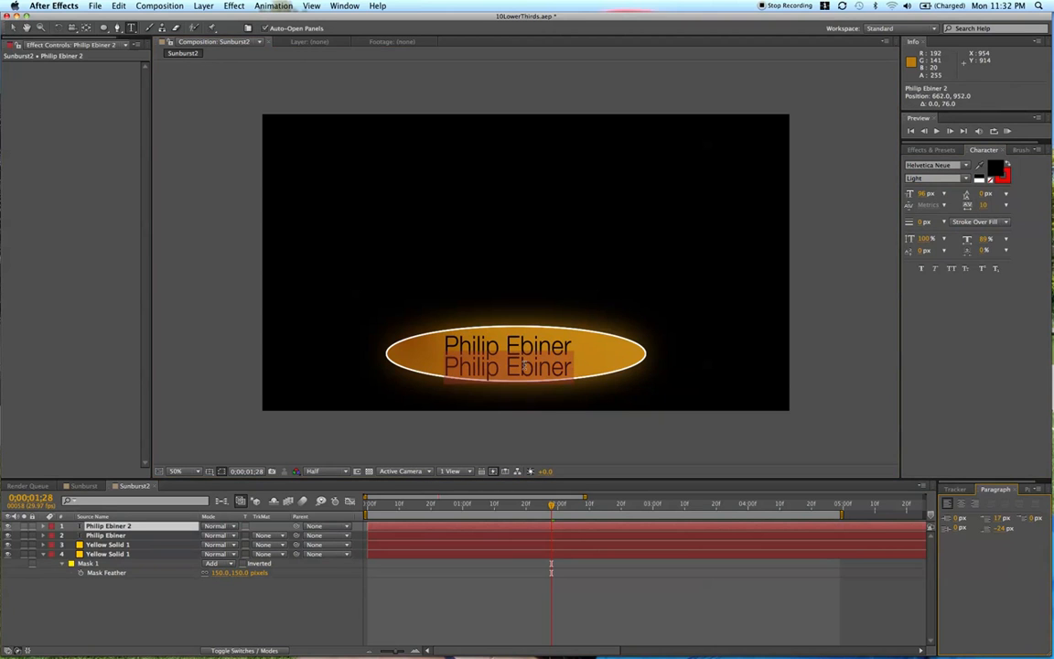
{"action": "key", "text": "BackSpace"}
{"action": "type", "text": "INT"}
{"action": "key", "text": "BackSpace"}
{"action": "key", "text": "BackSpace"}
{"action": "key", "text": "BackSpace"}
{"action": "key", "text": "BackSpace"}
{"action": "key", "text": "BackSpace"}
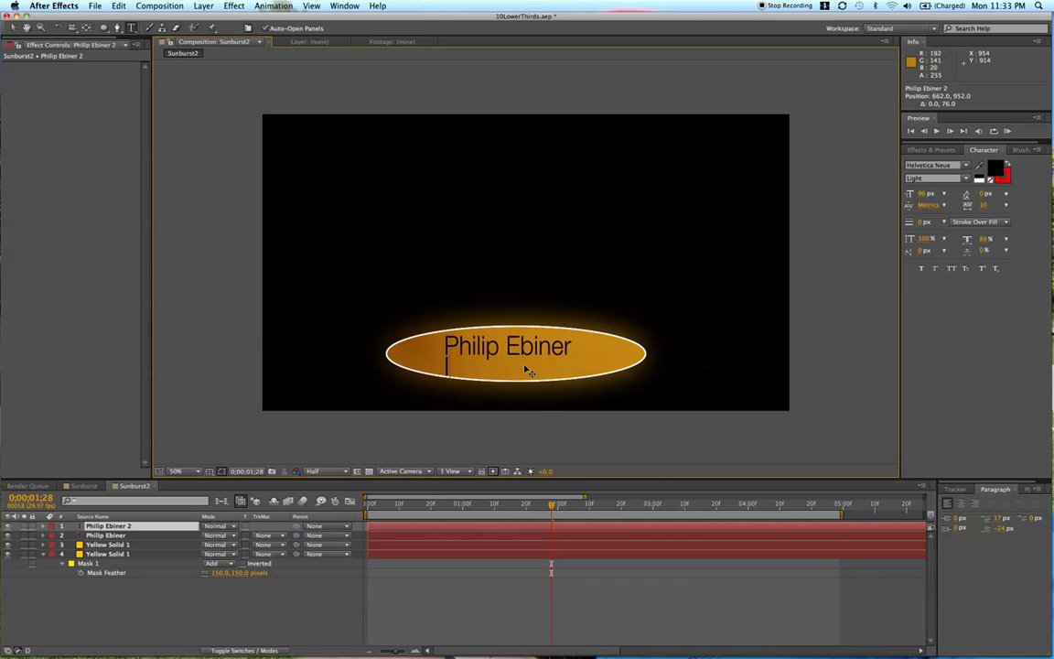
{"action": "type", "text": "Instructor"}
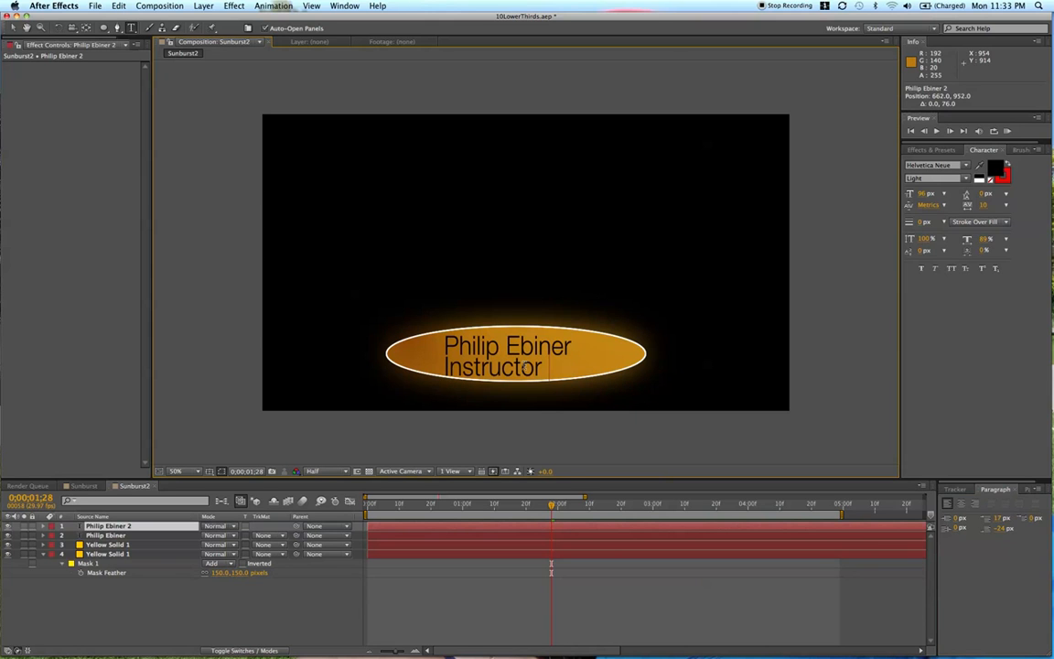
{"action": "left_click", "coordinate": [445, 367]}
{"action": "type", "text": "Online"}
Format the "Online Instructor" text as Light Italic at 67 px.
{"action": "left_click", "coordinate": [483, 530]}
{"action": "left_click", "coordinate": [968, 183]}
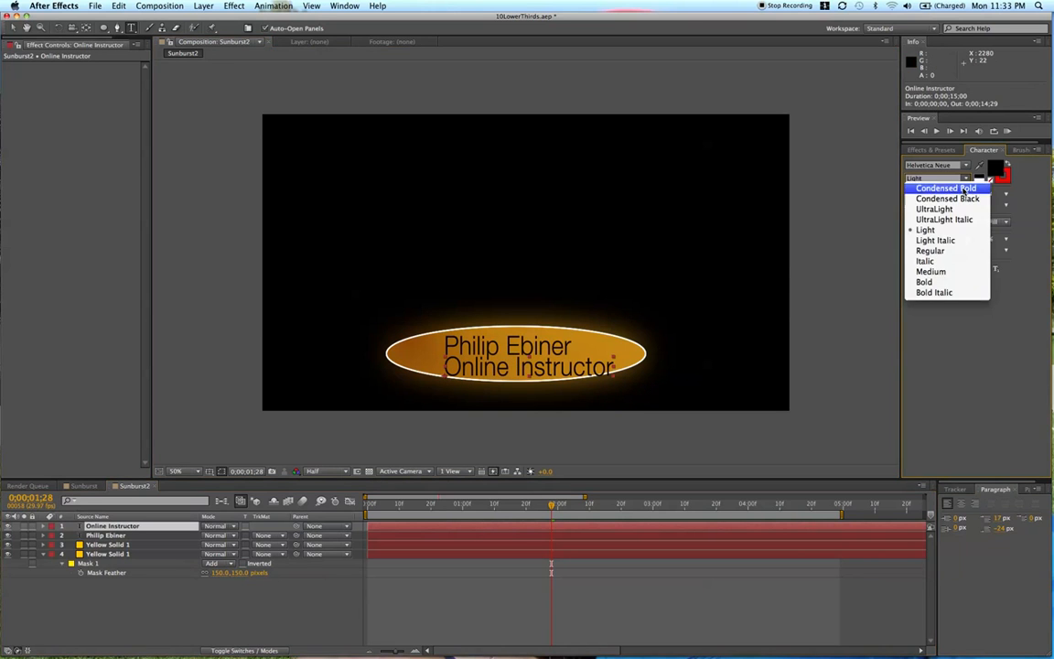
{"action": "left_click", "coordinate": [937, 239]}
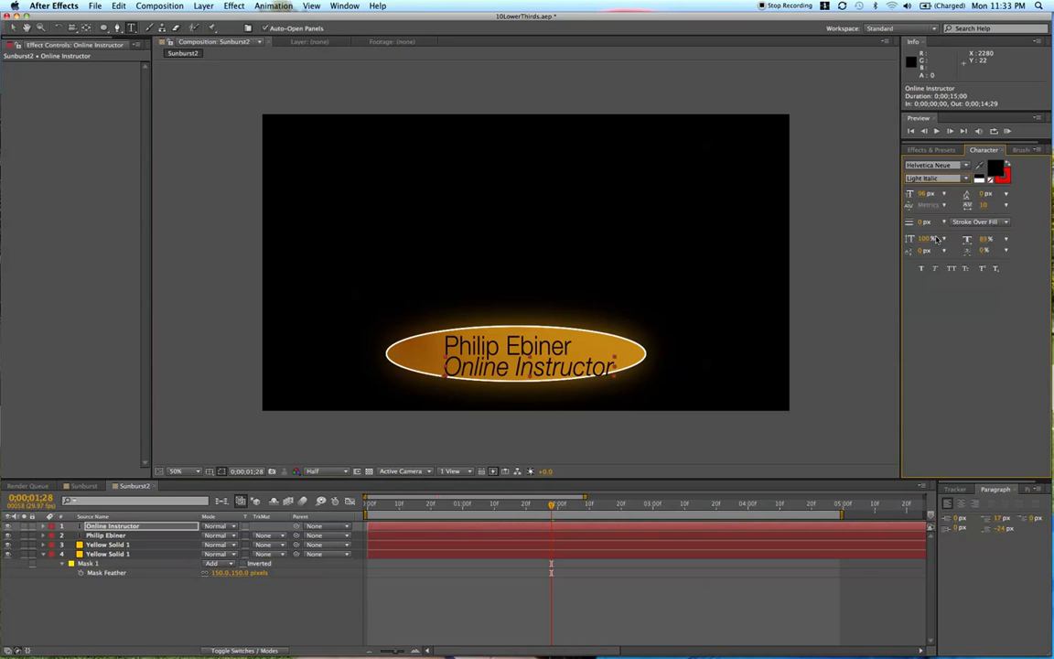
{"action": "left_click", "coordinate": [925, 195]}
{"action": "key", "text": "Up"}
{"action": "key", "text": "Up"}
{"action": "key", "text": "Up"}
{"action": "key", "text": "Up"}
{"action": "key", "text": "Up"}
{"action": "key", "text": "Up"}
{"action": "key", "text": "Up"}
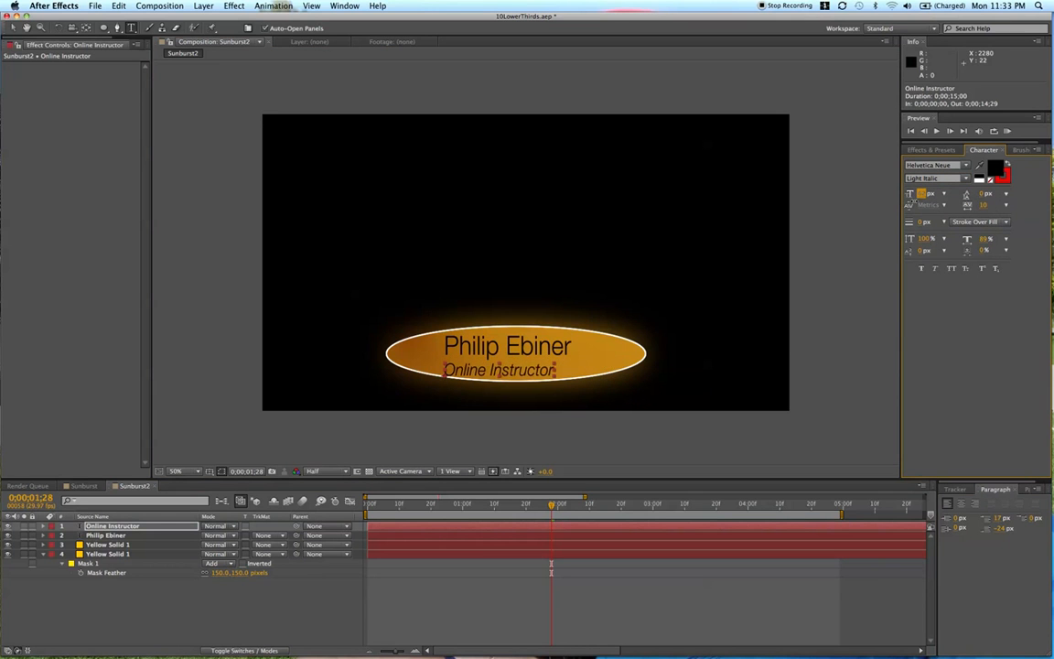
{"action": "key", "text": "Down"}
Centre the name and the "Online Instructor" line beneath it inside the oval, checking the layout against the Sunburst composition.
{"action": "left_click_drag", "start_coordinate": [530, 373], "coordinate": [542, 347]}
{"action": "left_click", "coordinate": [538, 349]}
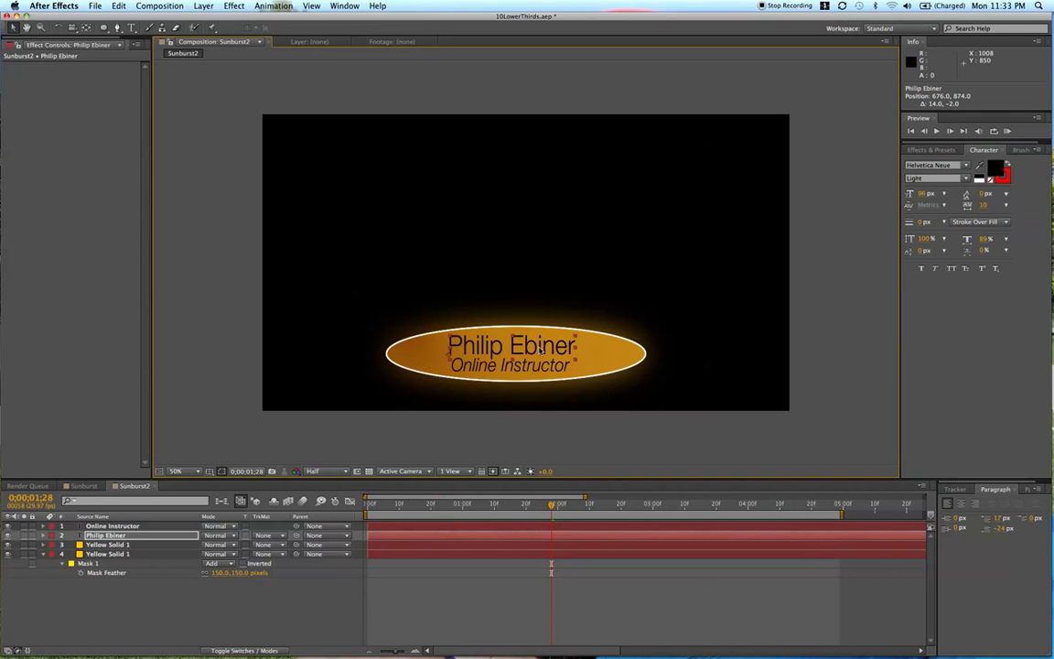
{"action": "left_click", "coordinate": [83, 485]}
{"action": "left_click_drag", "start_coordinate": [369, 501], "coordinate": [407, 504]}
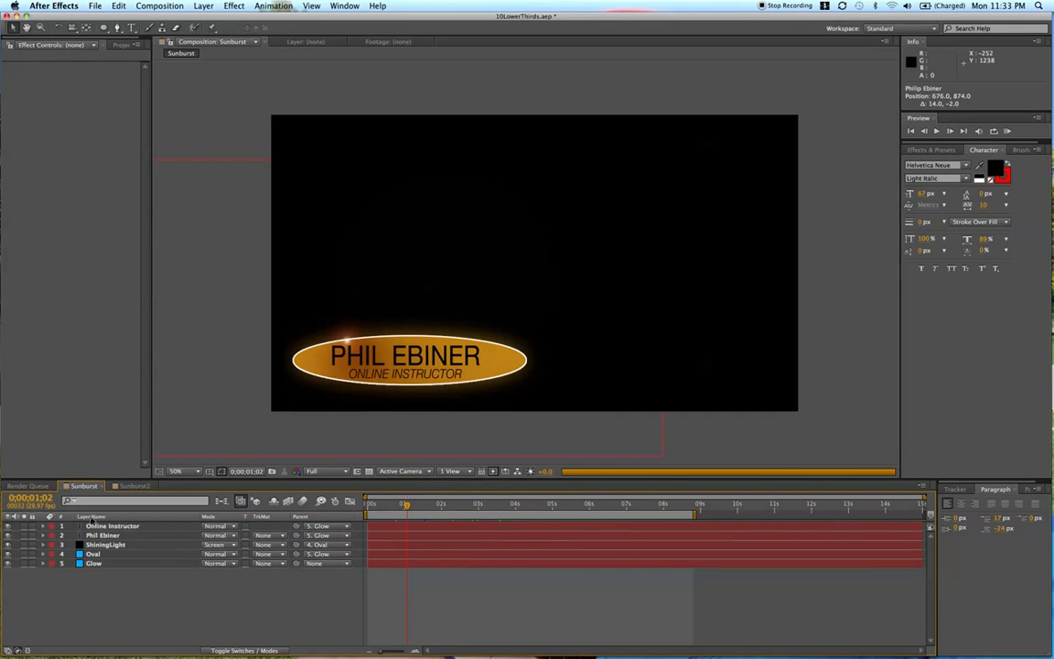
{"action": "left_click", "coordinate": [135, 485]}
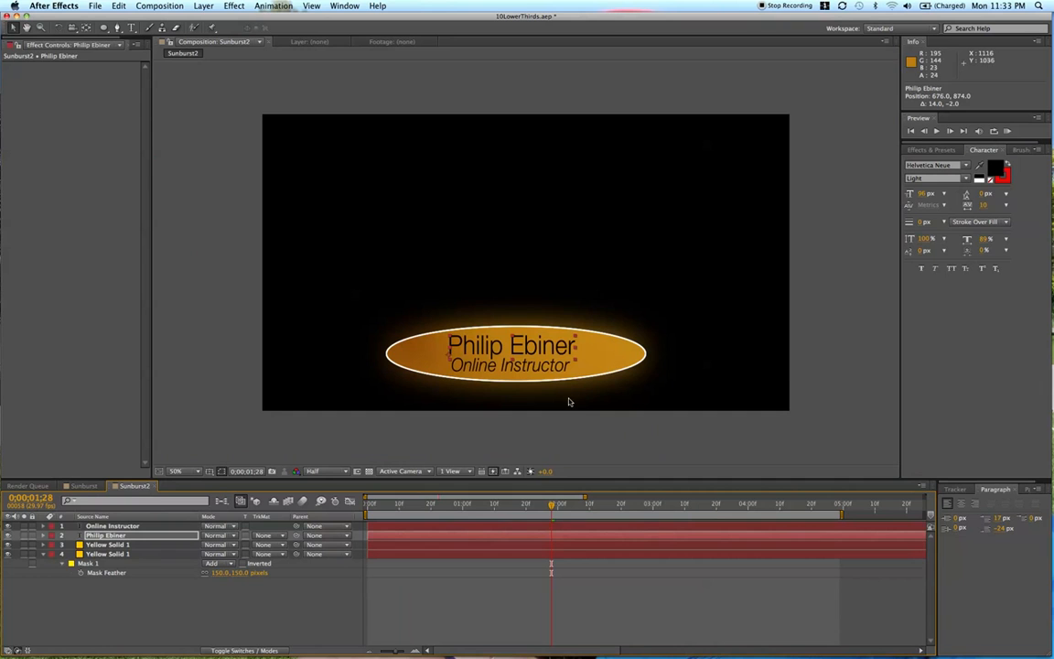
{"action": "left_click_drag", "start_coordinate": [509, 365], "coordinate": [548, 349]}
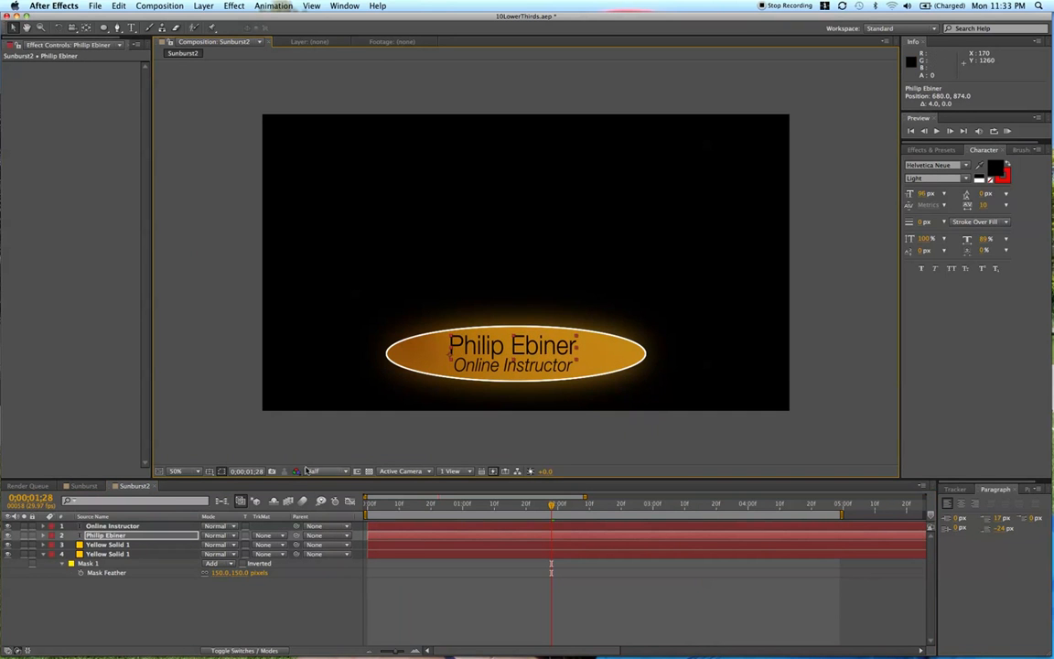
Scrub through the Sunburst composition to examine the light moving along the oval's edge, and return to Sunburst2.
{"action": "left_click", "coordinate": [84, 485]}
{"action": "left_click_drag", "start_coordinate": [384, 504], "coordinate": [443, 513]}
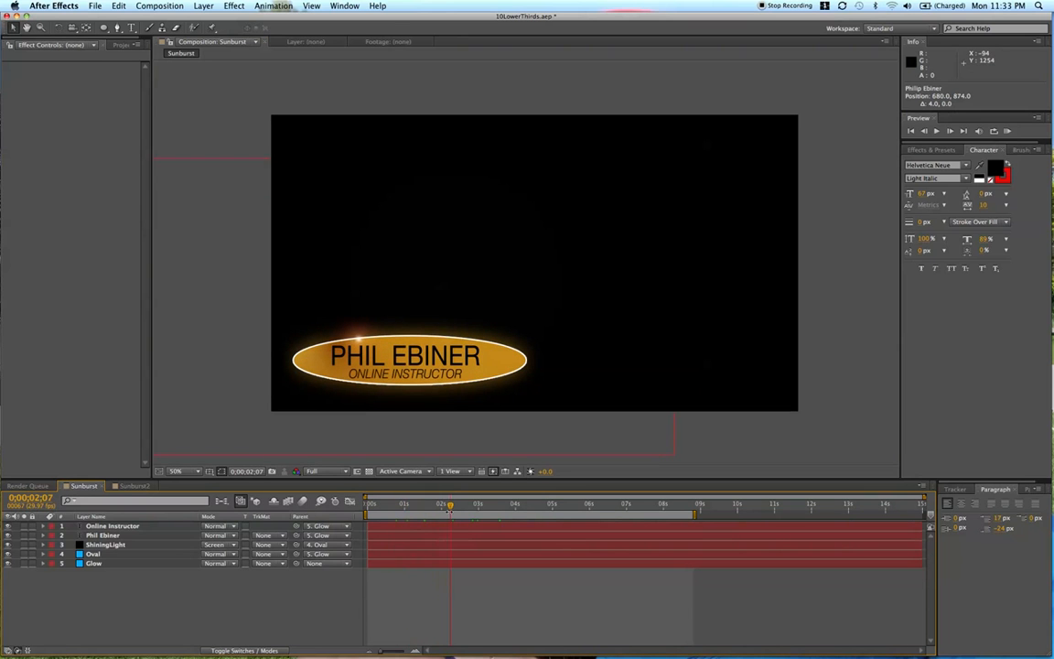
{"action": "left_click", "coordinate": [134, 485]}
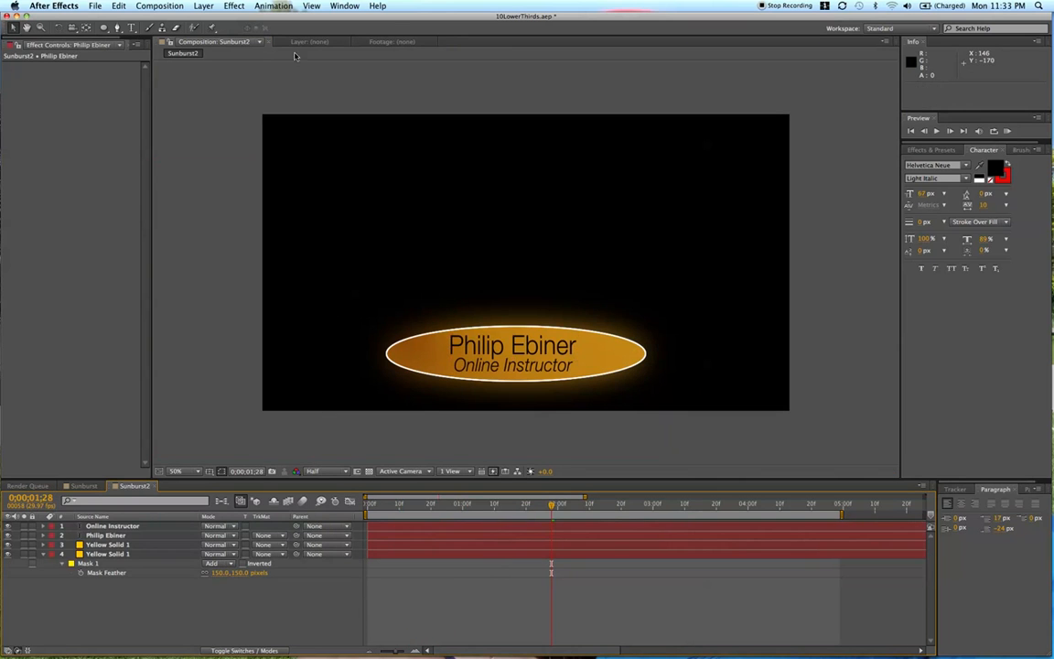
Create a new full-frame yellow solid above all other layers in Sunburst2.
{"action": "left_click", "coordinate": [191, 6]}
{"action": "mouse_move", "coordinate": [214, 23]}
{"action": "left_click", "coordinate": [359, 33]}
{"action": "key", "text": "Return"}
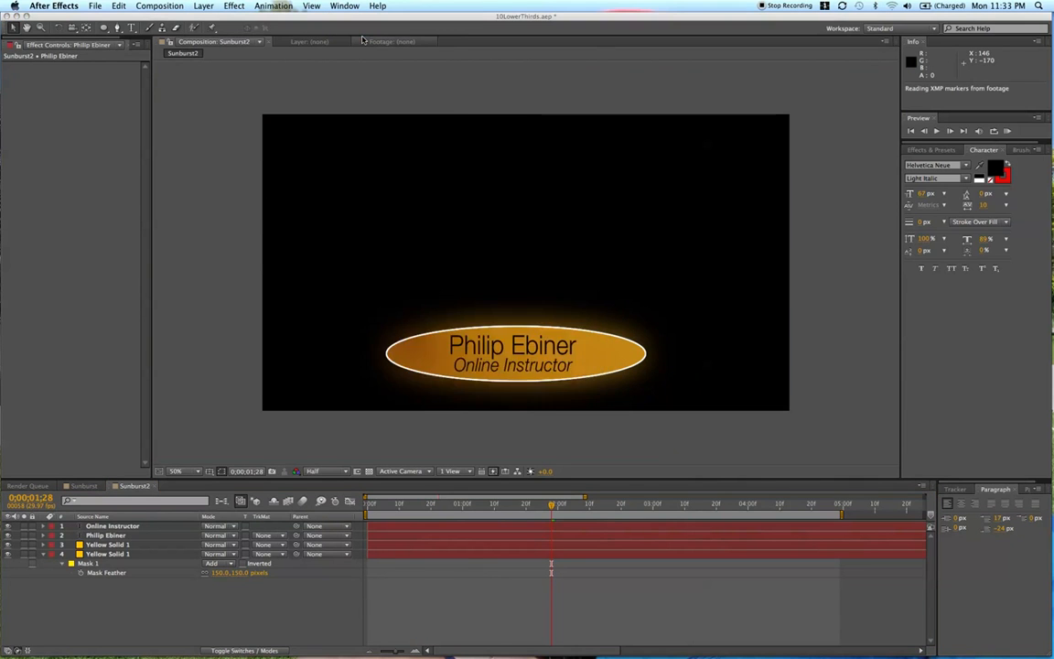
Search the effects for "lens f" and apply the Generate Lens Flare effect to the new yellow solid.
{"action": "left_click", "coordinate": [930, 149]}
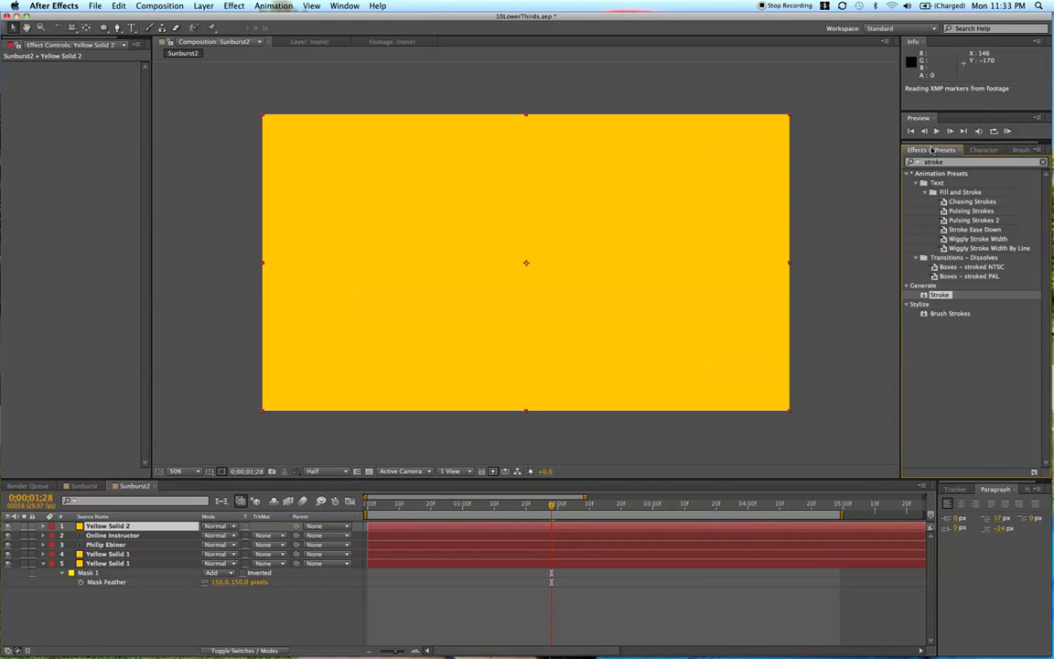
{"action": "left_click", "coordinate": [953, 163]}
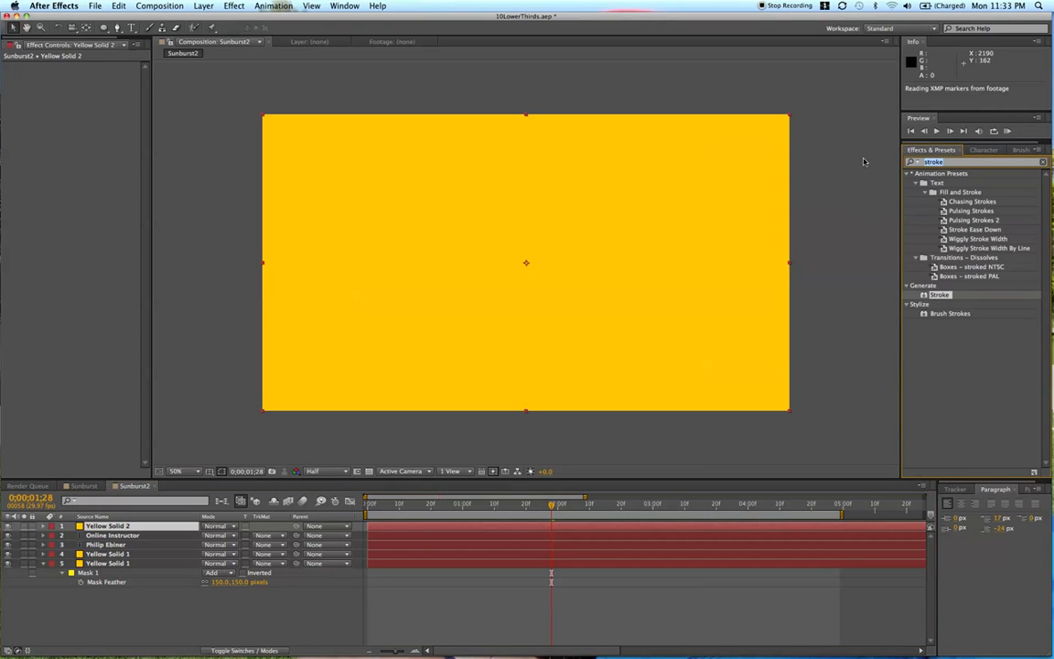
{"action": "type", "text": "len"}
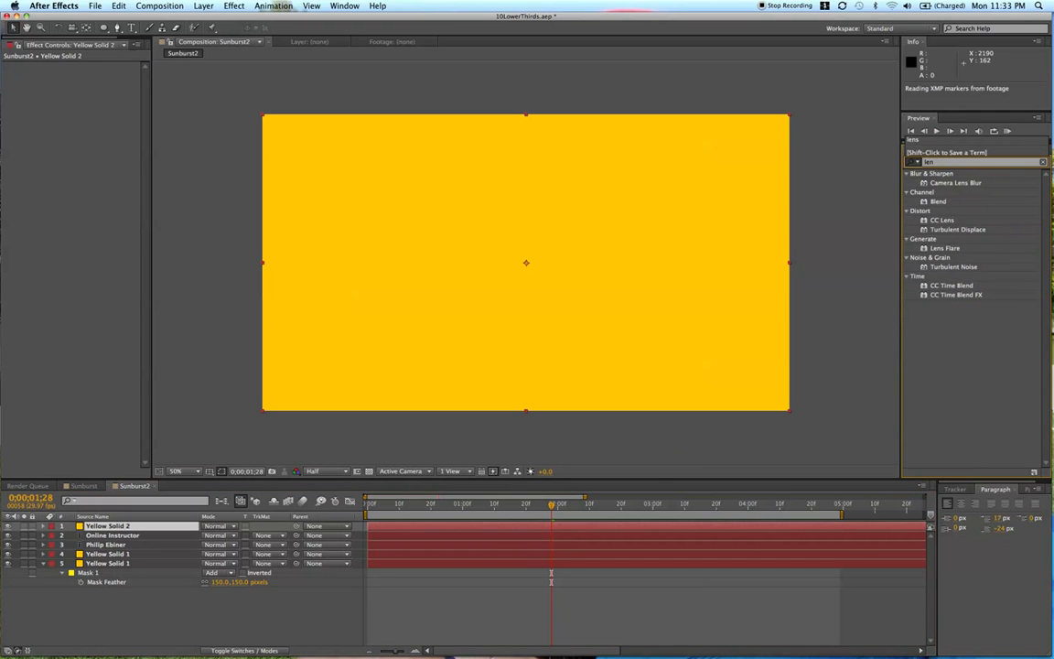
{"action": "type", "text": "s"}
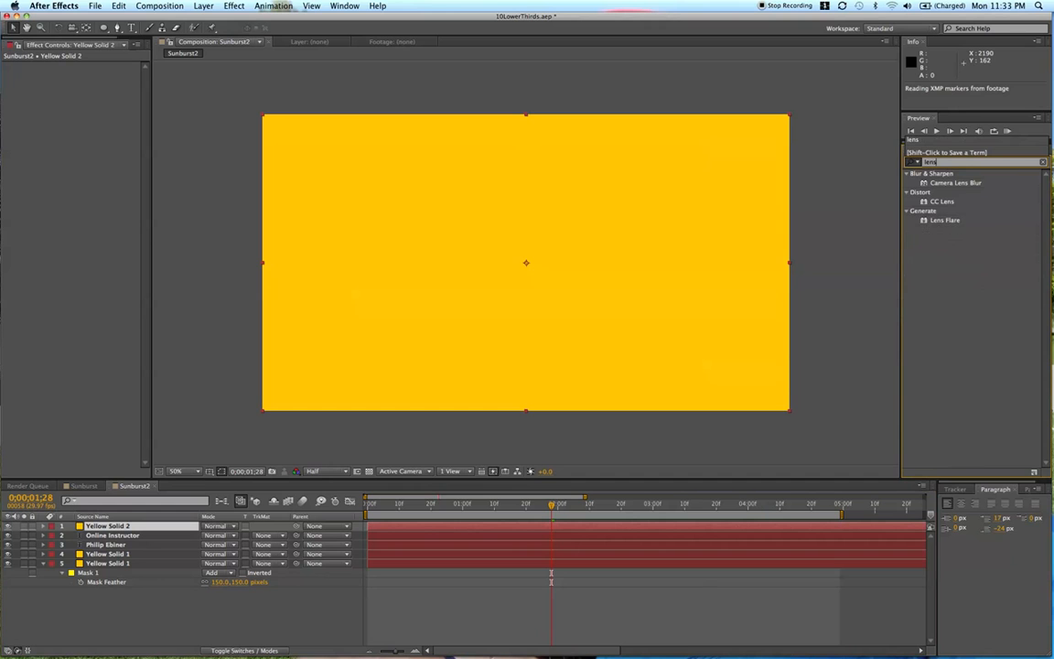
{"action": "type", "text": " f"}
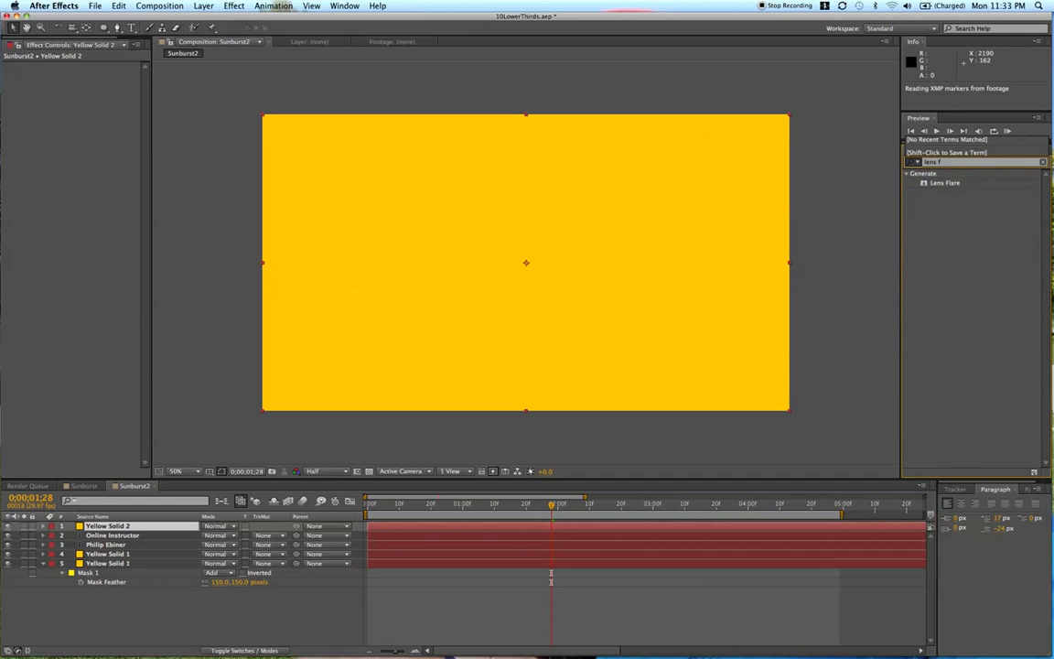
{"action": "left_click", "coordinate": [944, 182]}
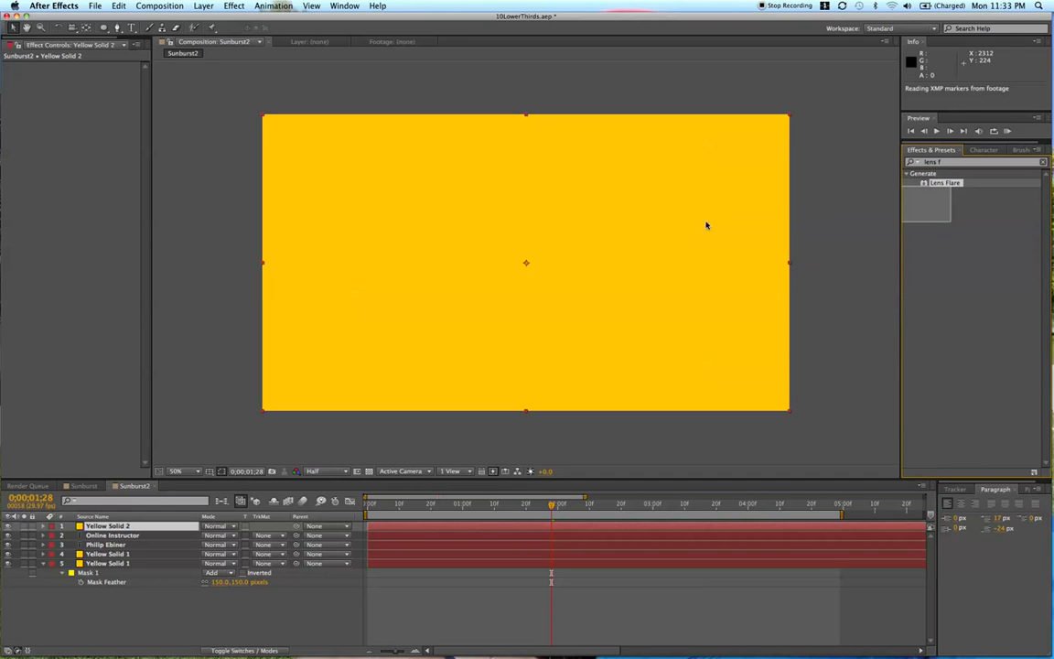
{"action": "left_click_drag", "start_coordinate": [940, 186], "coordinate": [595, 265]}
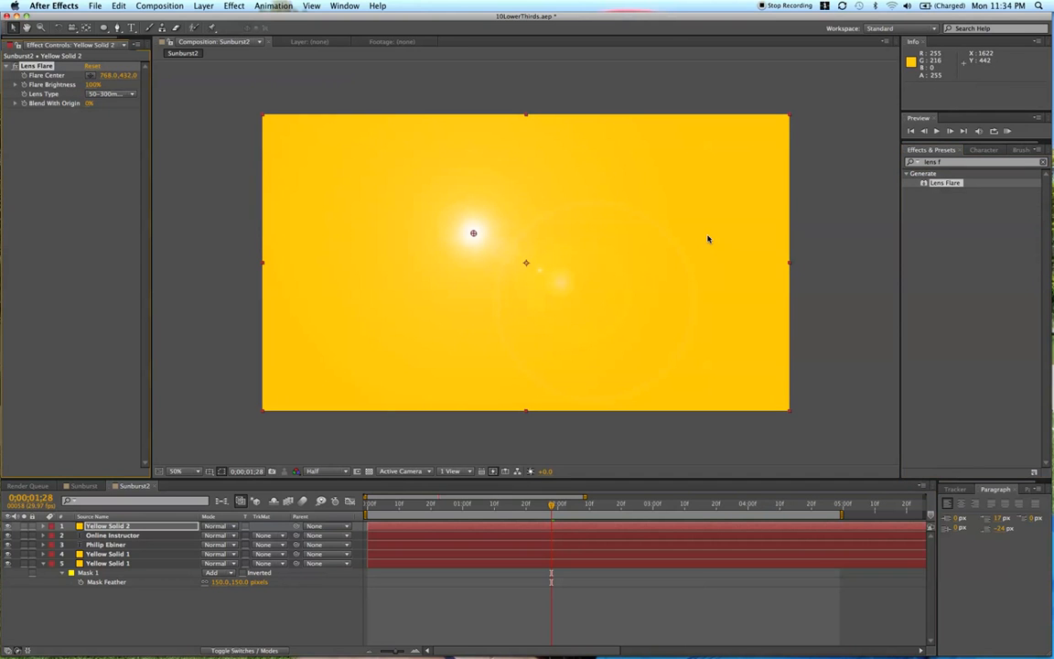
Set the Lens Flare's lens type to 35mm Prime and its flare brightness to 10%.
{"action": "left_click", "coordinate": [108, 95]}
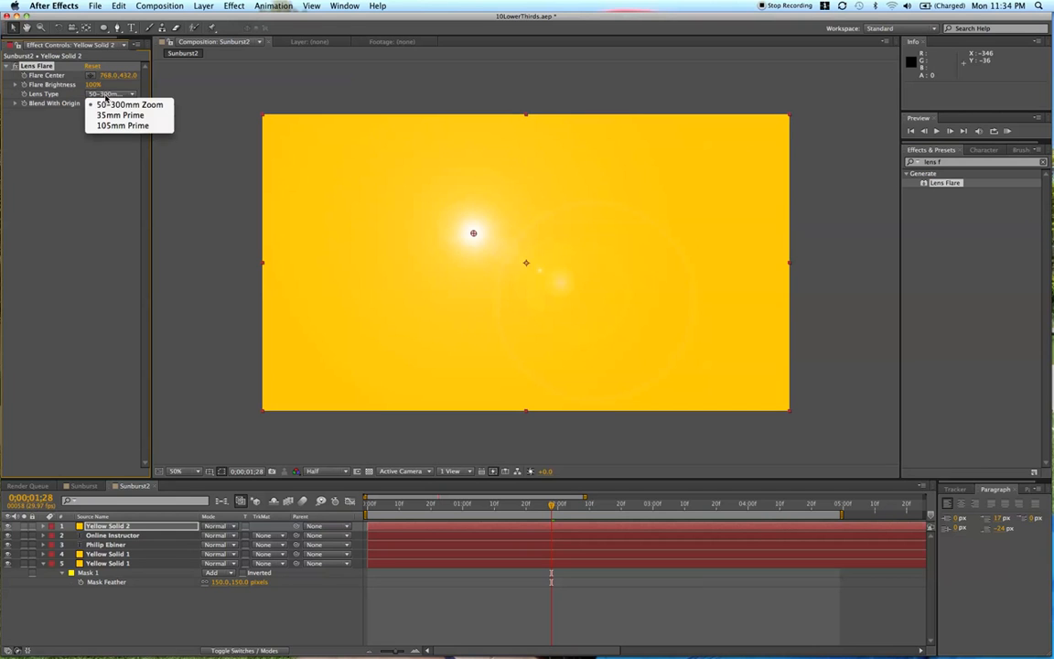
{"action": "left_click", "coordinate": [108, 116]}
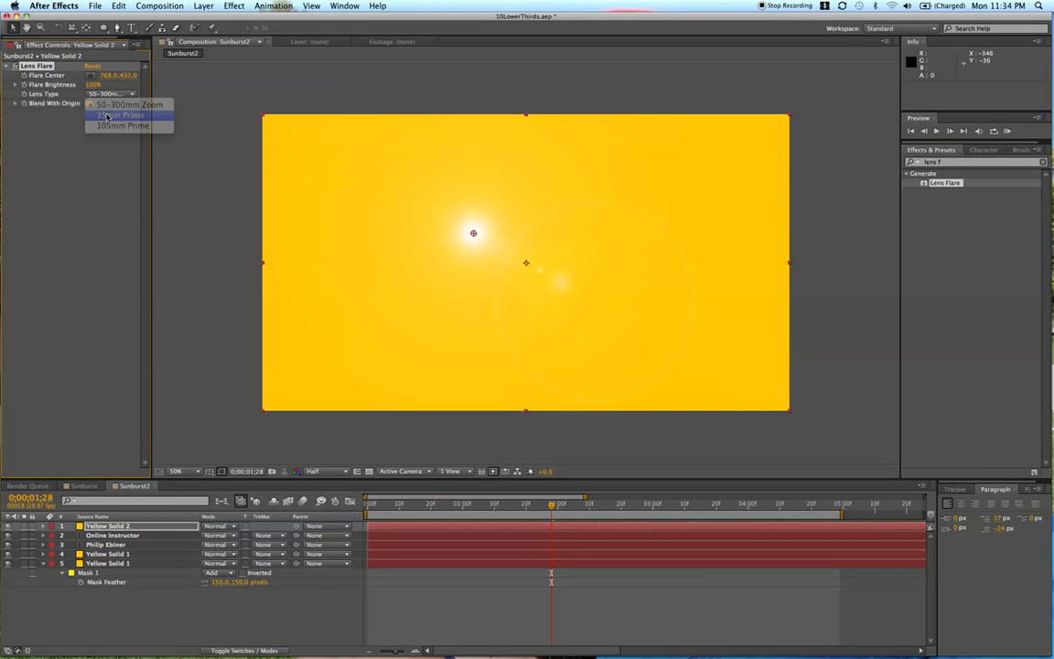
{"action": "left_click", "coordinate": [92, 84]}
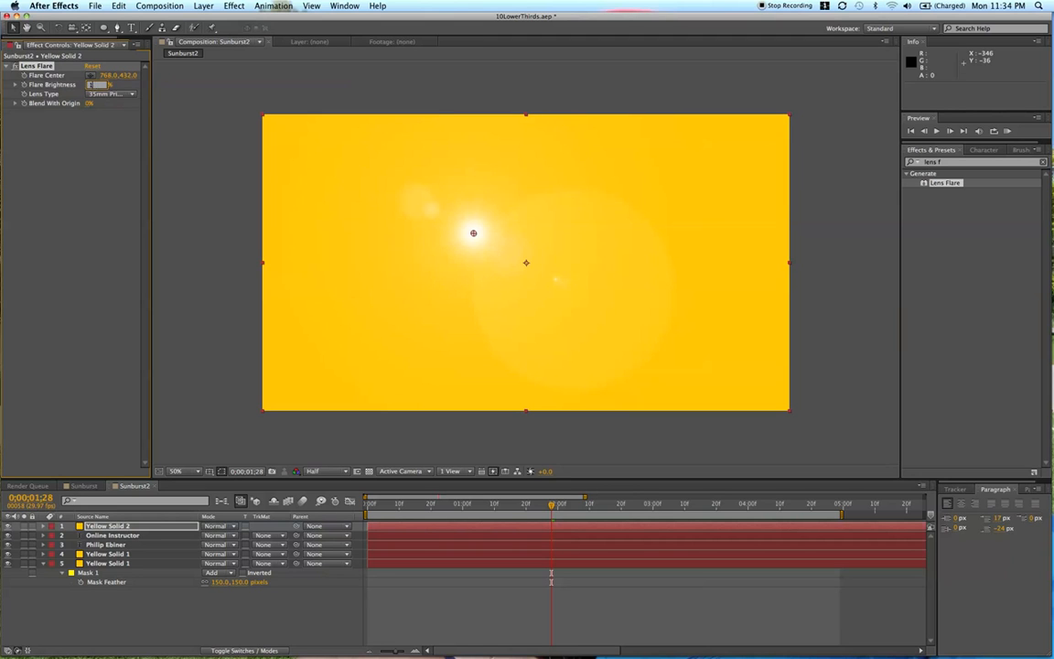
{"action": "type", "text": "10"}
{"action": "key", "text": "Return"}
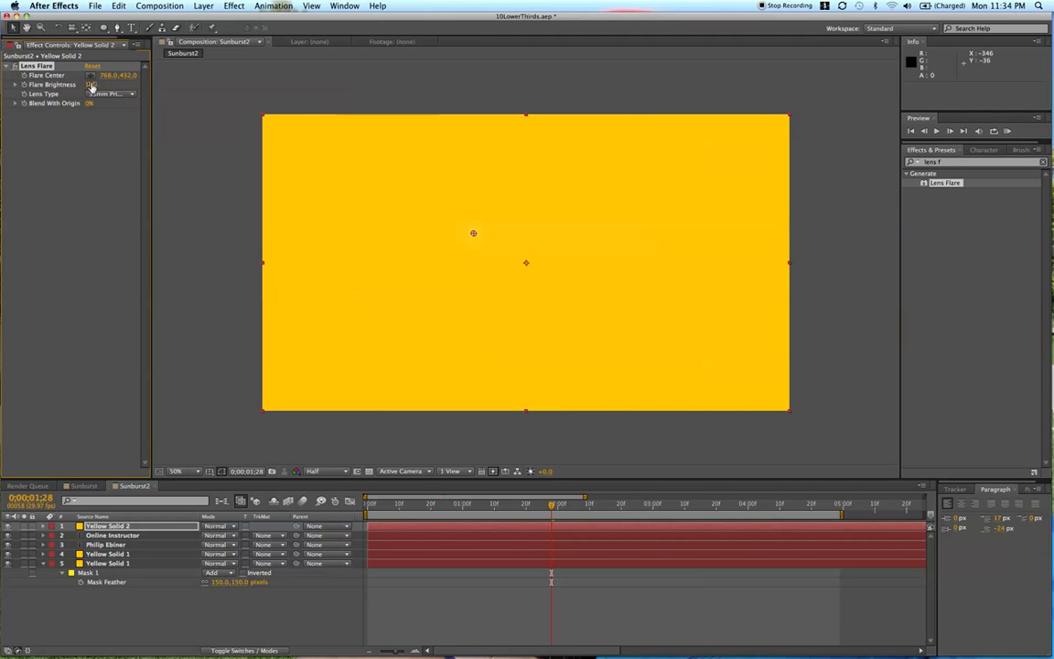
Try the Screen and Multiply blending modes on the lens flare solid.
{"action": "left_click", "coordinate": [213, 529]}
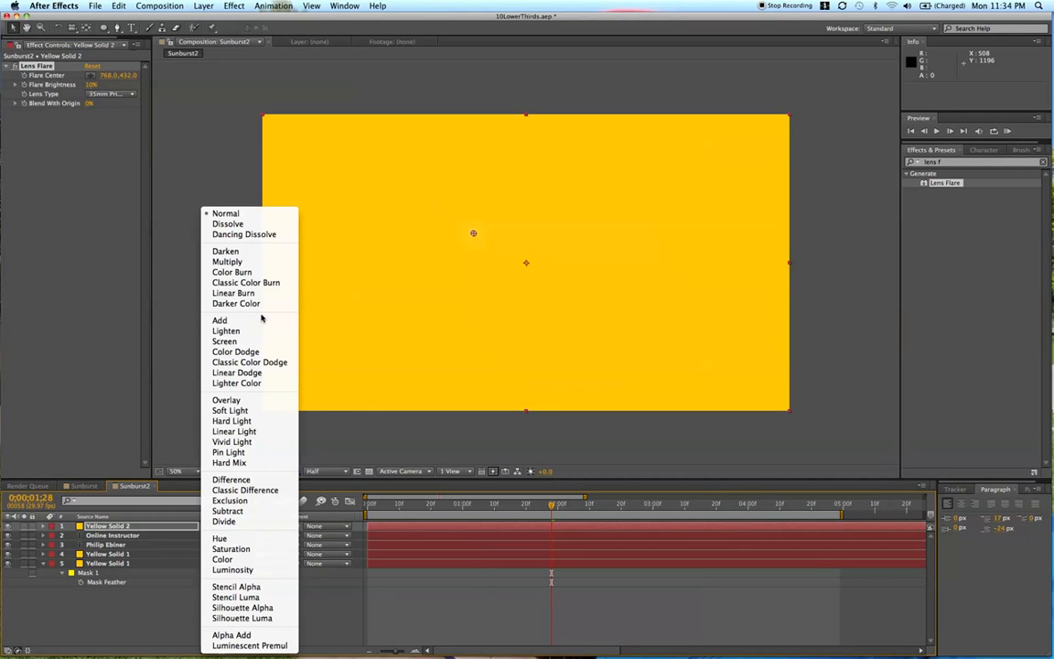
{"action": "left_click", "coordinate": [251, 341]}
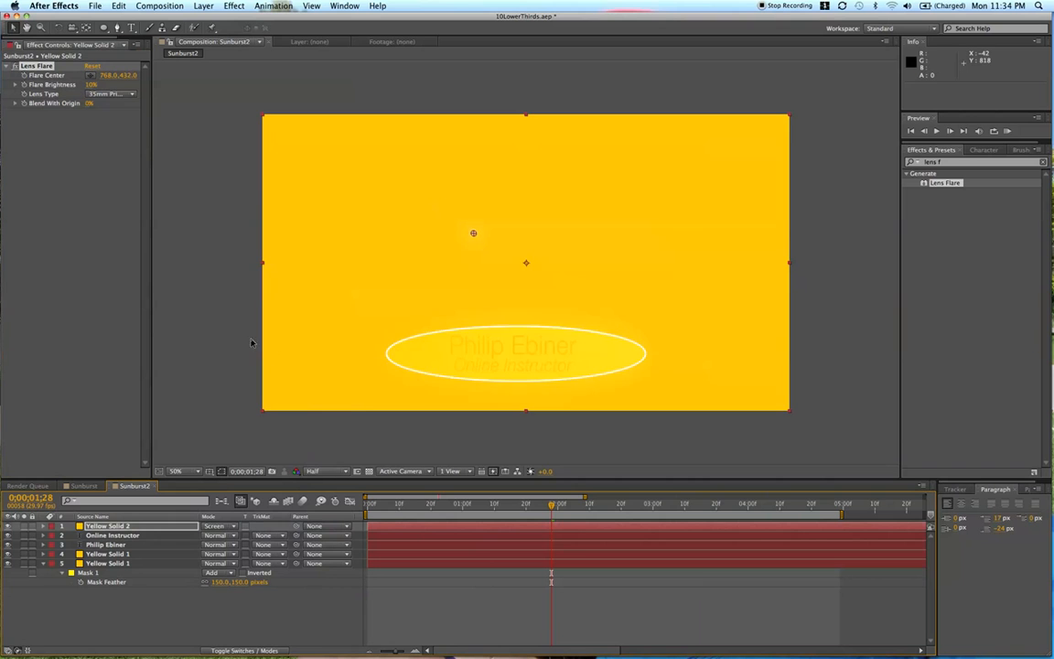
{"action": "left_click", "coordinate": [217, 528]}
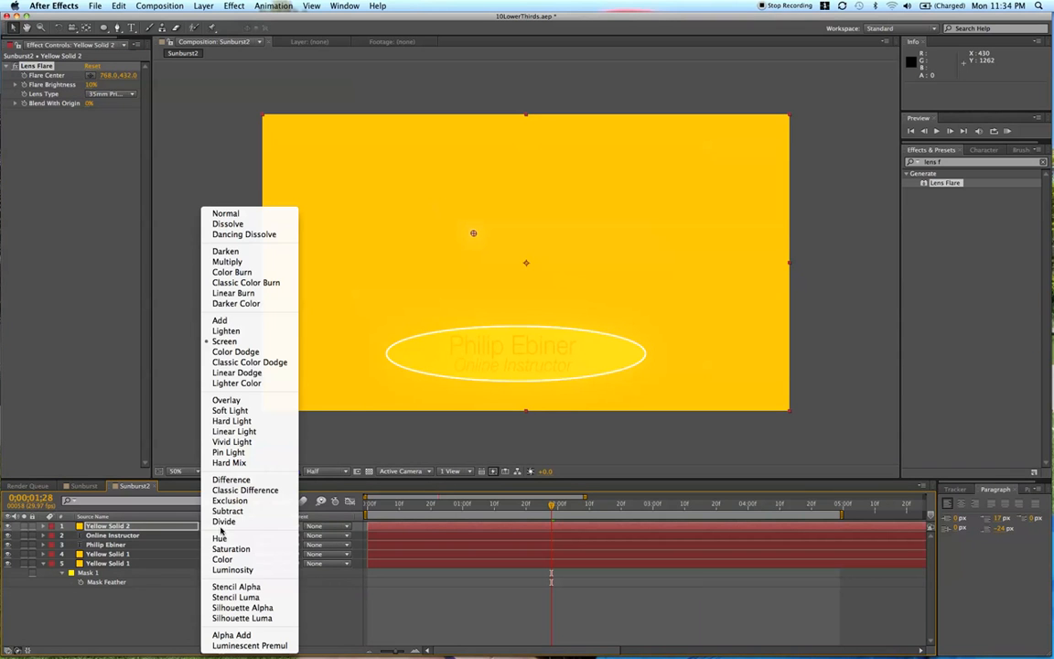
{"action": "left_click", "coordinate": [261, 271]}
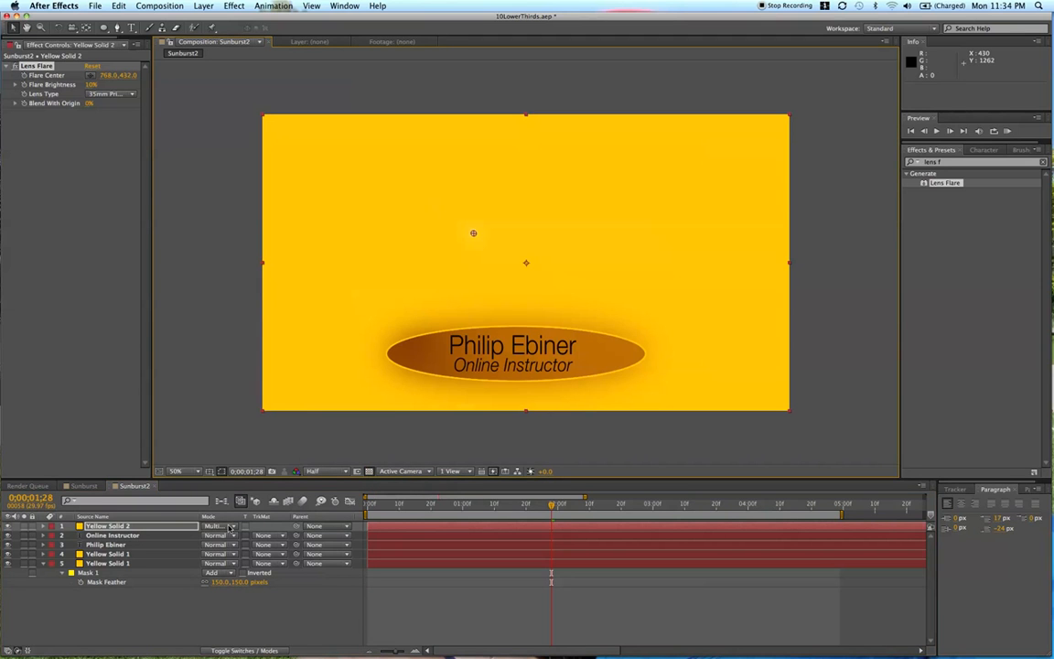
Cycle through further blending modes on the lens flare solid as far as Subtract, and select its layer.
{"action": "key", "text": "shift+equal"}
{"action": "key", "text": "shift+equal"}
{"action": "key", "text": "shift+equal"}
{"action": "key", "text": "shift+equal"}
{"action": "key", "text": "shift+equal"}
{"action": "key", "text": "shift+equal"}
{"action": "key", "text": "shift+equal"}
{"action": "key", "text": "shift+equal"}
{"action": "key", "text": "shift+equal"}
{"action": "key", "text": "shift+equal"}
{"action": "key", "text": "shift+equal"}
{"action": "key", "text": "shift+equal"}
{"action": "key", "text": "shift+equal"}
{"action": "key", "text": "shift+equal"}
{"action": "key", "text": "shift+equal"}
{"action": "key", "text": "shift+equal"}
{"action": "key", "text": "shift+equal"}
{"action": "key", "text": "shift+equal"}
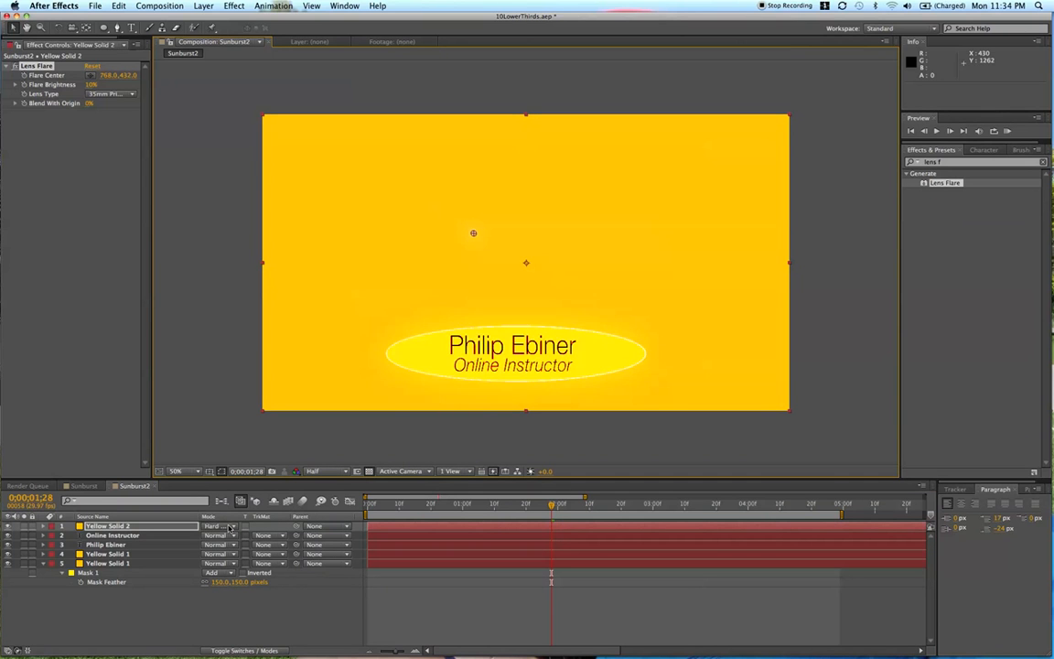
{"action": "key", "text": "shift+equal"}
{"action": "key", "text": "shift+equal"}
{"action": "key", "text": "shift+equal"}
{"action": "key", "text": "shift+equal"}
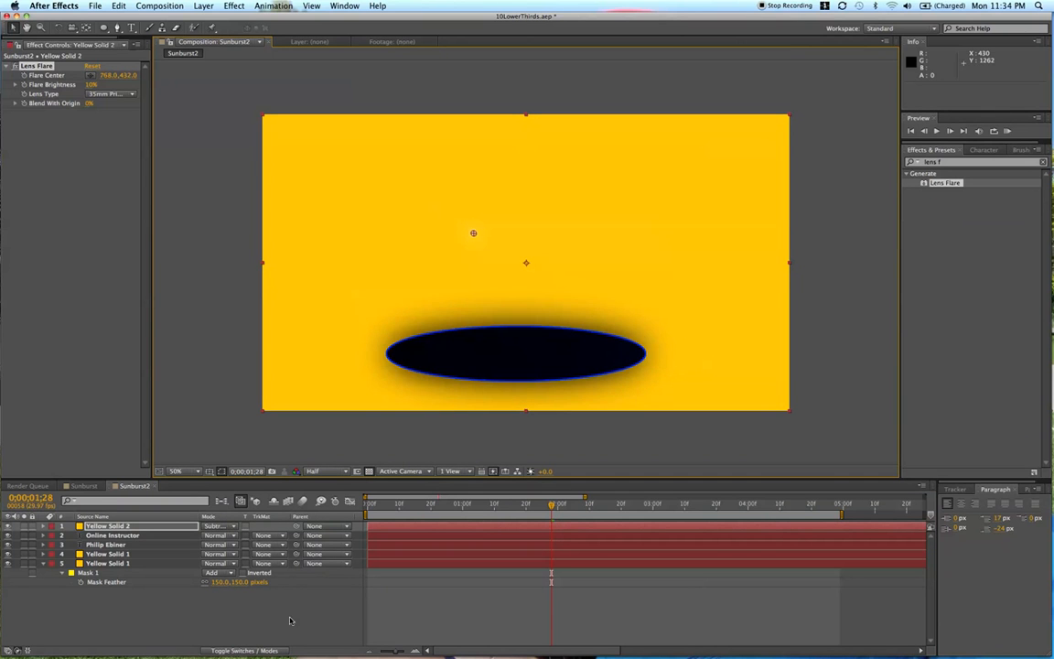
{"action": "left_click", "coordinate": [109, 527]}
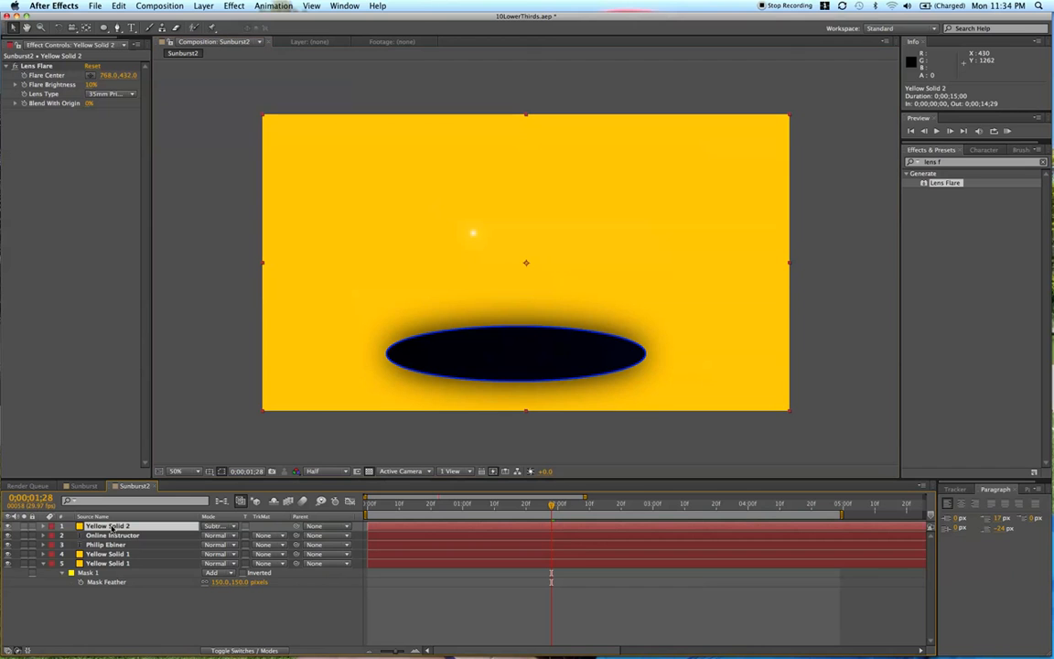
Recolour the lens flare solid to black and set its blending mode to Screen.
{"action": "key", "text": "super+shift+y"}
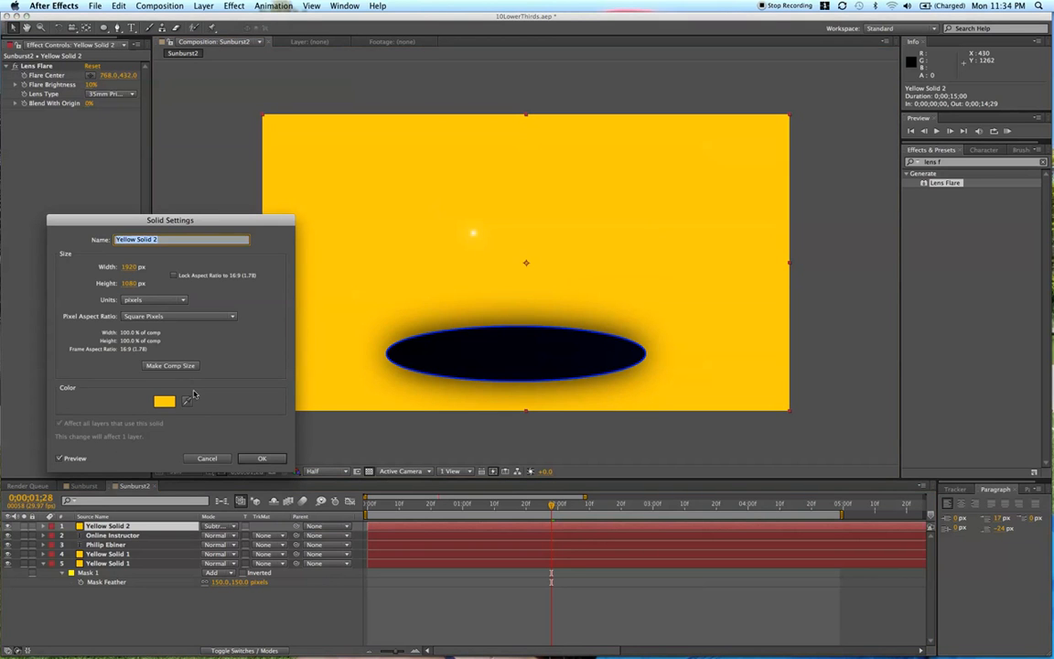
{"action": "left_click", "coordinate": [208, 458]}
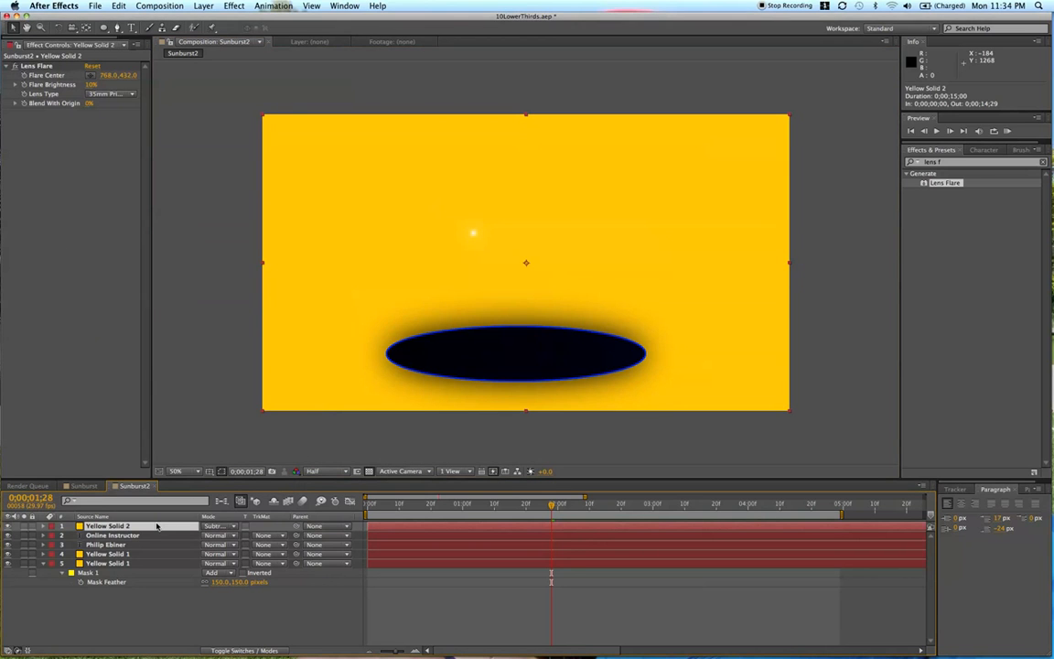
{"action": "left_click", "coordinate": [205, 6]}
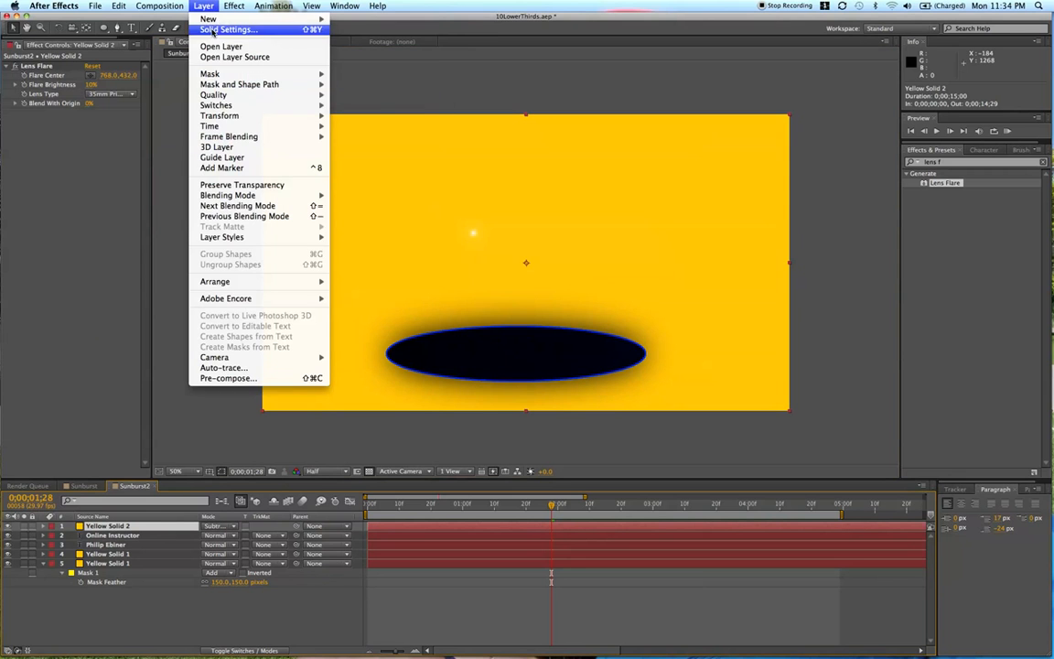
{"action": "left_click", "coordinate": [194, 30]}
{"action": "left_click", "coordinate": [164, 401]}
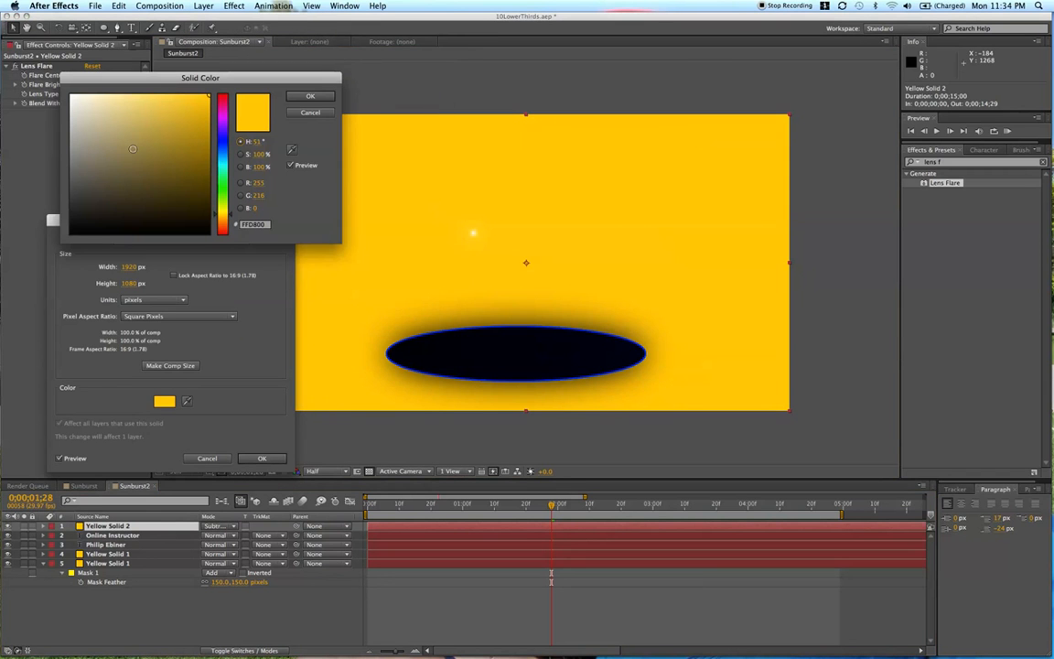
{"action": "left_click_drag", "start_coordinate": [133, 148], "coordinate": [71, 232]}
{"action": "left_click", "coordinate": [311, 97]}
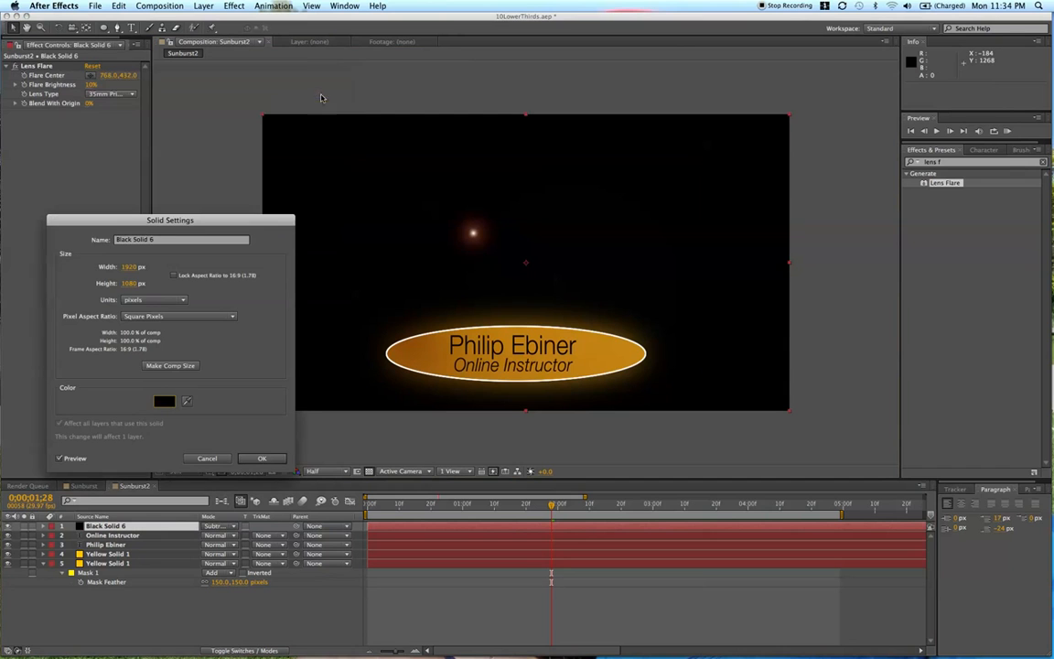
{"action": "left_click", "coordinate": [262, 457]}
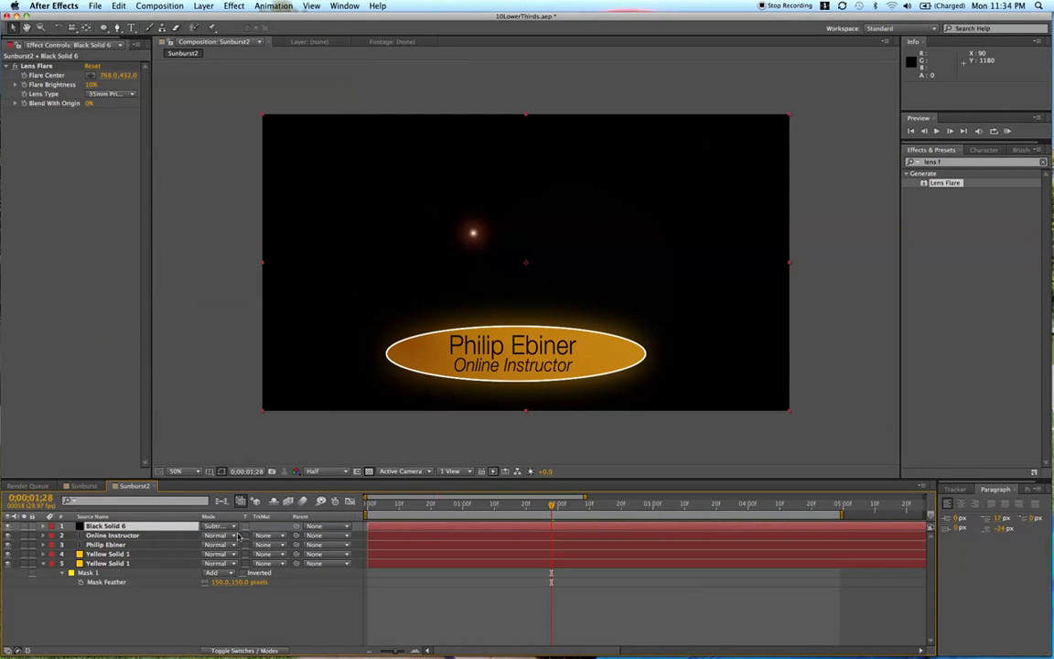
{"action": "left_click", "coordinate": [215, 528]}
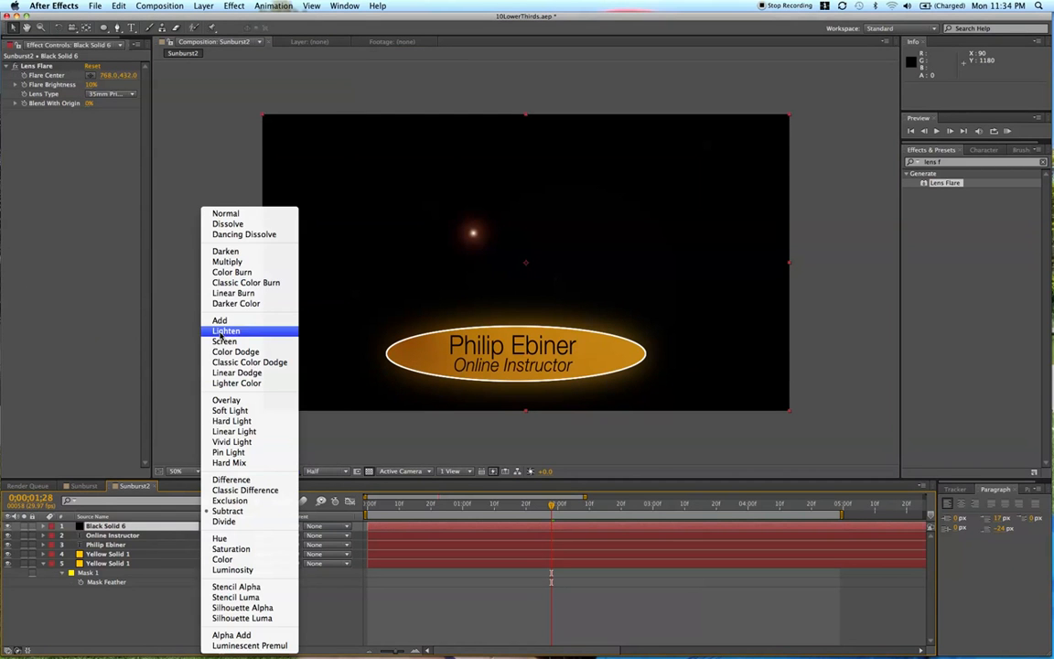
{"action": "left_click", "coordinate": [222, 341]}
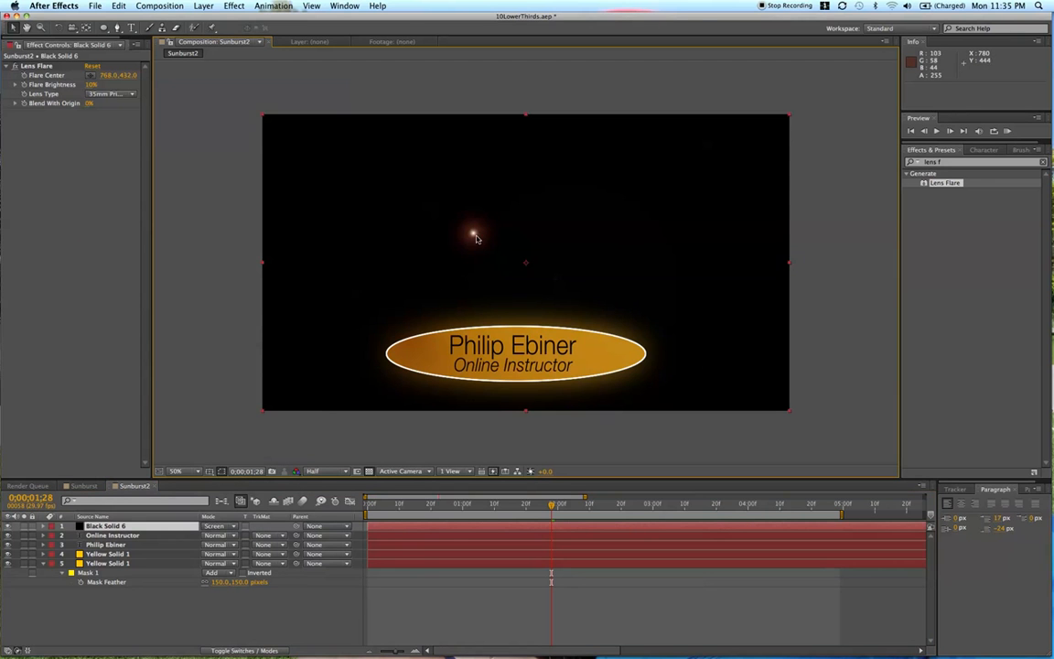
Shift the lens flare solid to a position of about 914, 594 and hide the transparency grid.
{"action": "left_click_drag", "start_coordinate": [475, 237], "coordinate": [479, 300]}
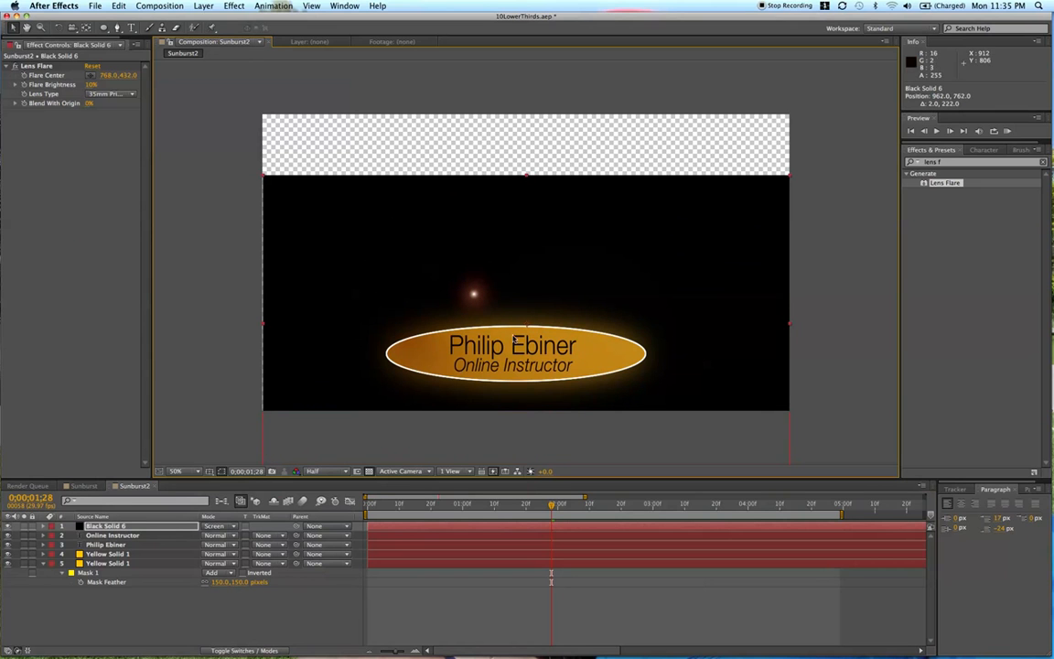
{"action": "left_click", "coordinate": [370, 472]}
{"action": "left_click_drag", "start_coordinate": [473, 291], "coordinate": [460, 248]}
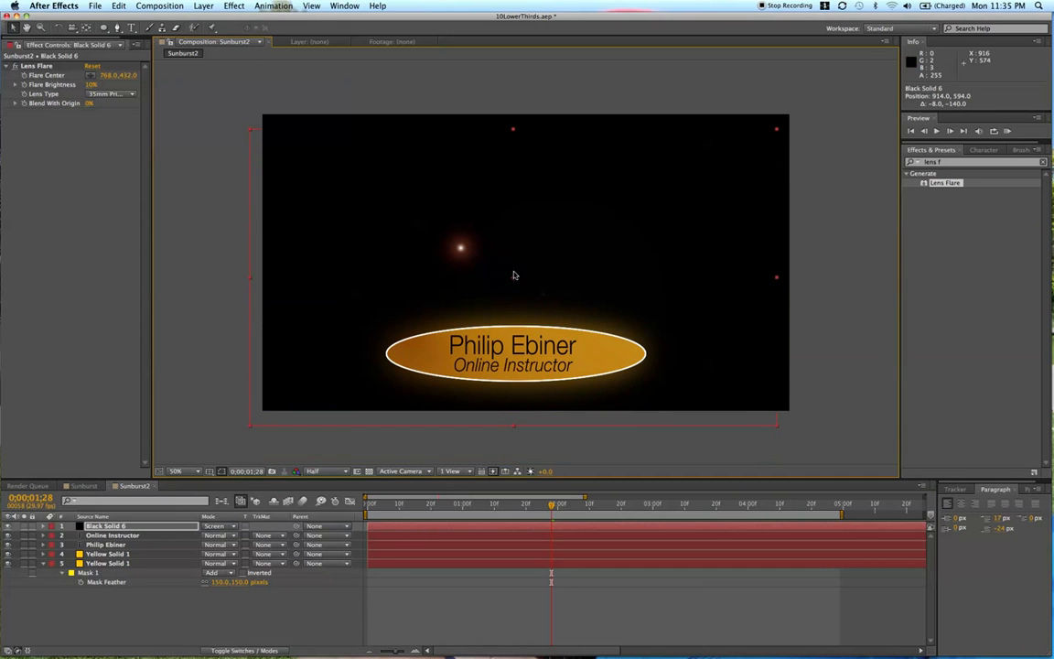
Move the lens flare solid's anchor point onto the flare and place the flare on the oval's upper-left edge at about 532, 816.
{"action": "left_click", "coordinate": [88, 29]}
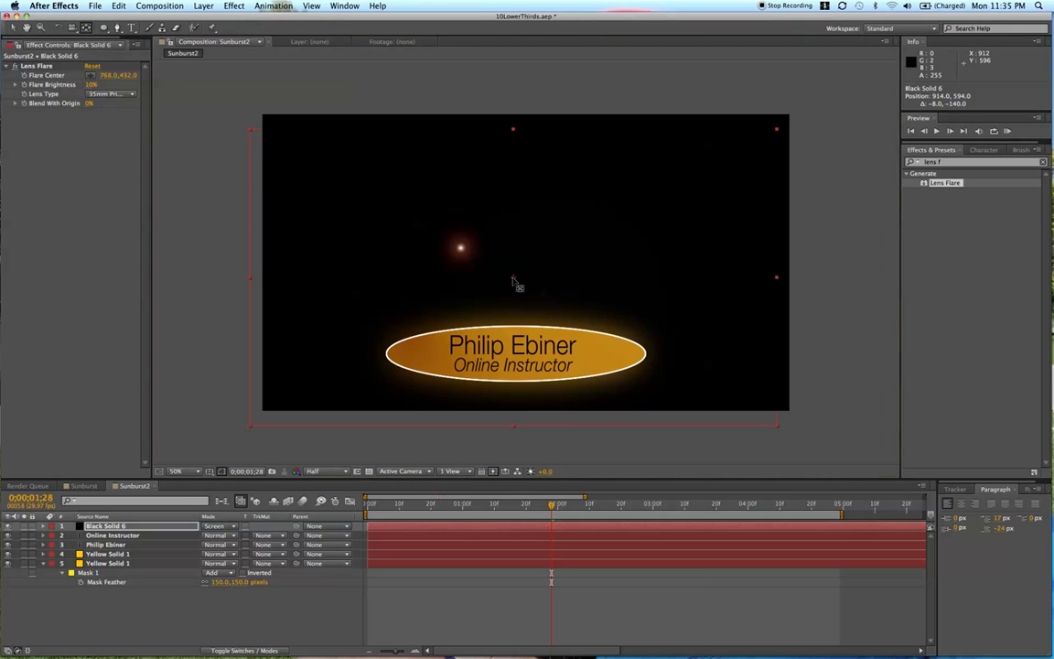
{"action": "left_click", "coordinate": [84, 29]}
{"action": "left_click_drag", "start_coordinate": [513, 279], "coordinate": [411, 341]}
{"action": "key", "text": "v"}
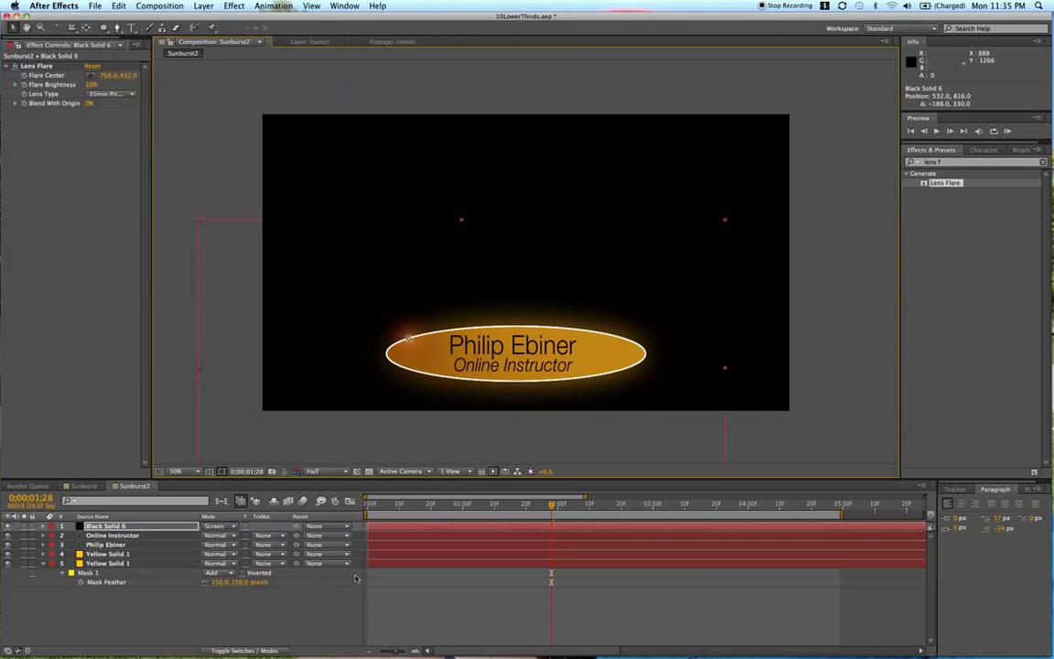
Set a Position keyframe for the lens flare solid at 0;00;00;00.
{"action": "left_click_drag", "start_coordinate": [422, 507], "coordinate": [338, 520]}
{"action": "left_click", "coordinate": [458, 605]}
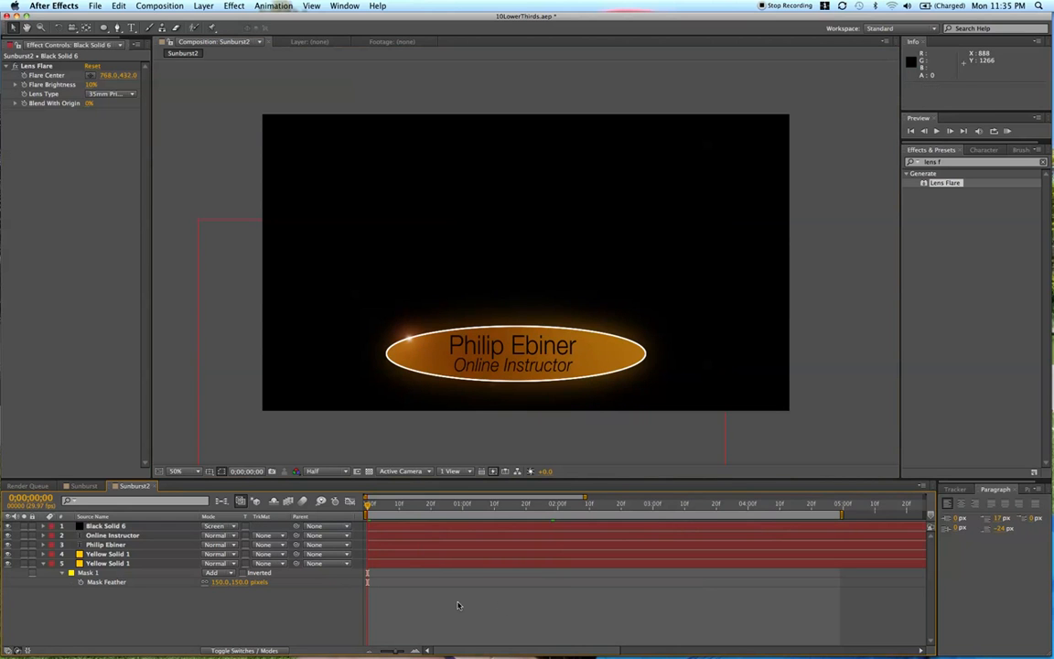
{"action": "left_click", "coordinate": [387, 529]}
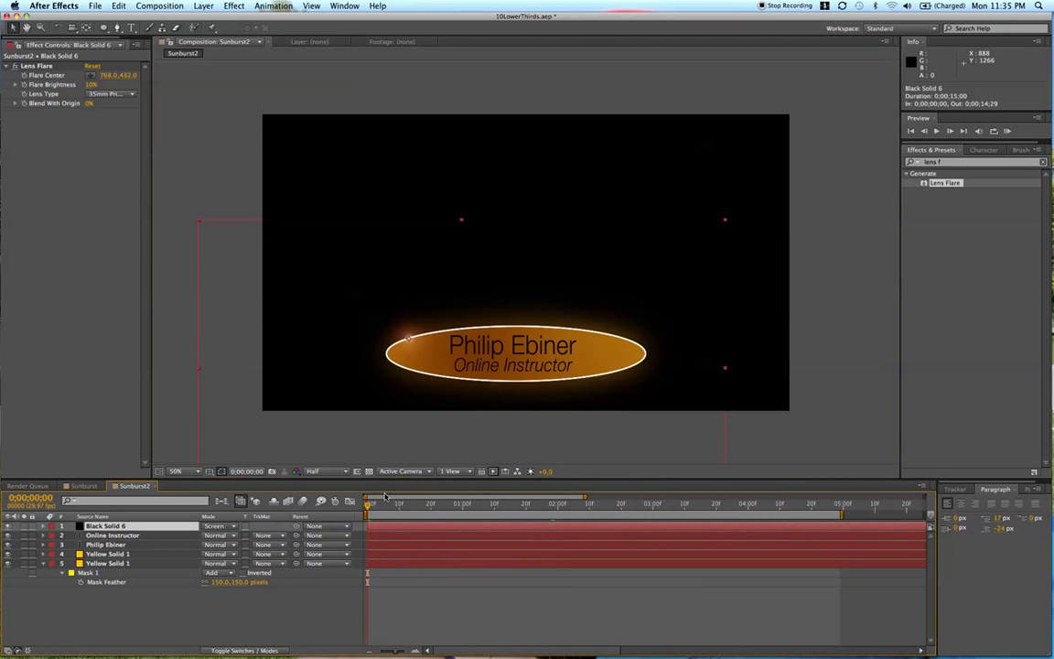
{"action": "key", "text": "p"}
{"action": "left_click", "coordinate": [69, 535]}
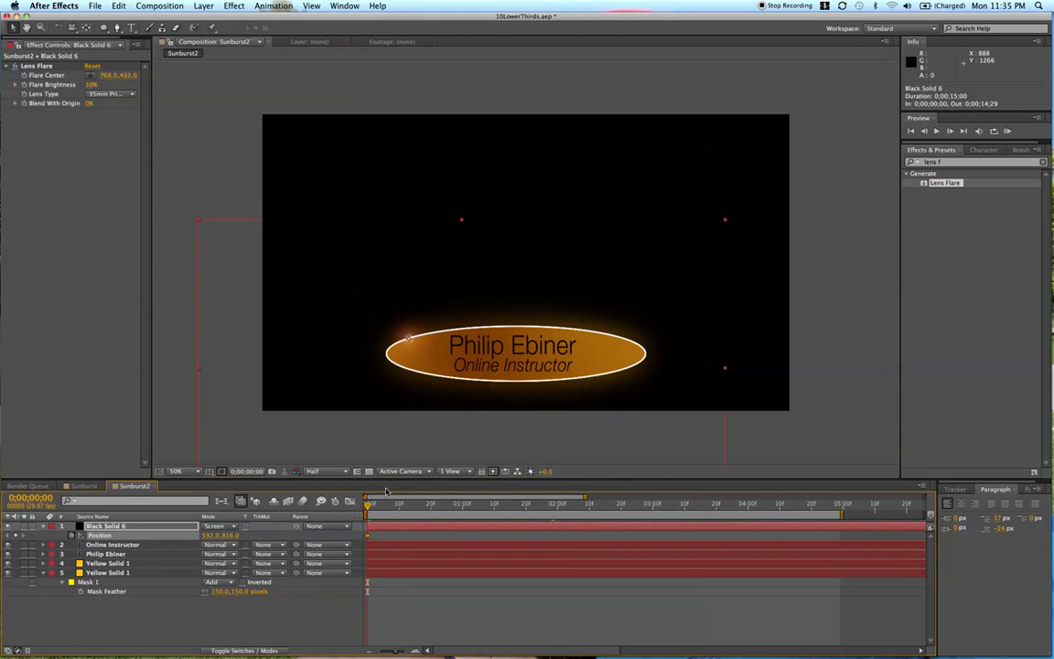
At 0;00;04;29, move the flare to the oval's upper-right edge at about 1322, 816.
{"action": "left_click_drag", "start_coordinate": [367, 505], "coordinate": [839, 515]}
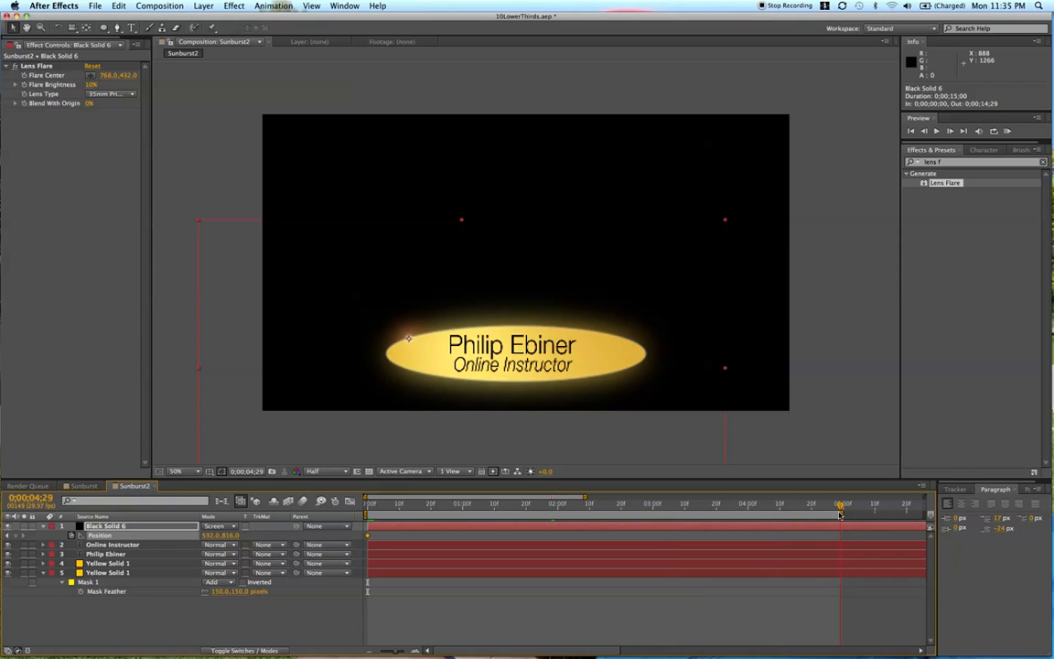
{"action": "left_click", "coordinate": [396, 527]}
{"action": "left_click_drag", "start_coordinate": [365, 284], "coordinate": [578, 385]}
At 0;00;02;10, raise the flare to about 903, 770 and bend the motion path's end handles to follow the oval's upper curve.
{"action": "left_click_drag", "start_coordinate": [625, 506], "coordinate": [590, 507]}
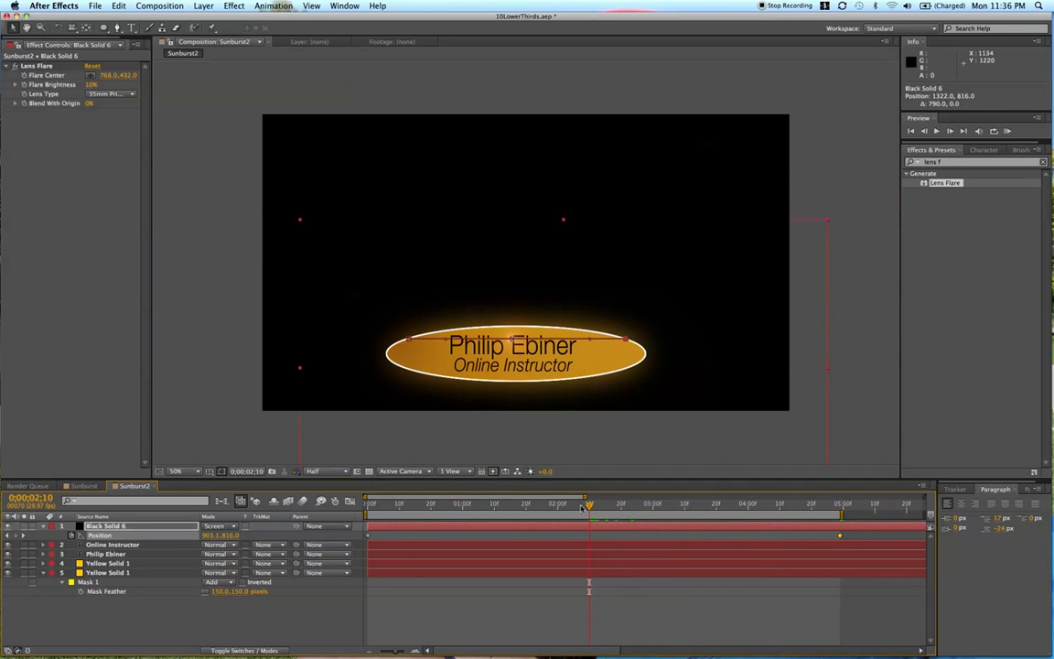
{"action": "left_click_drag", "start_coordinate": [511, 276], "coordinate": [512, 263]}
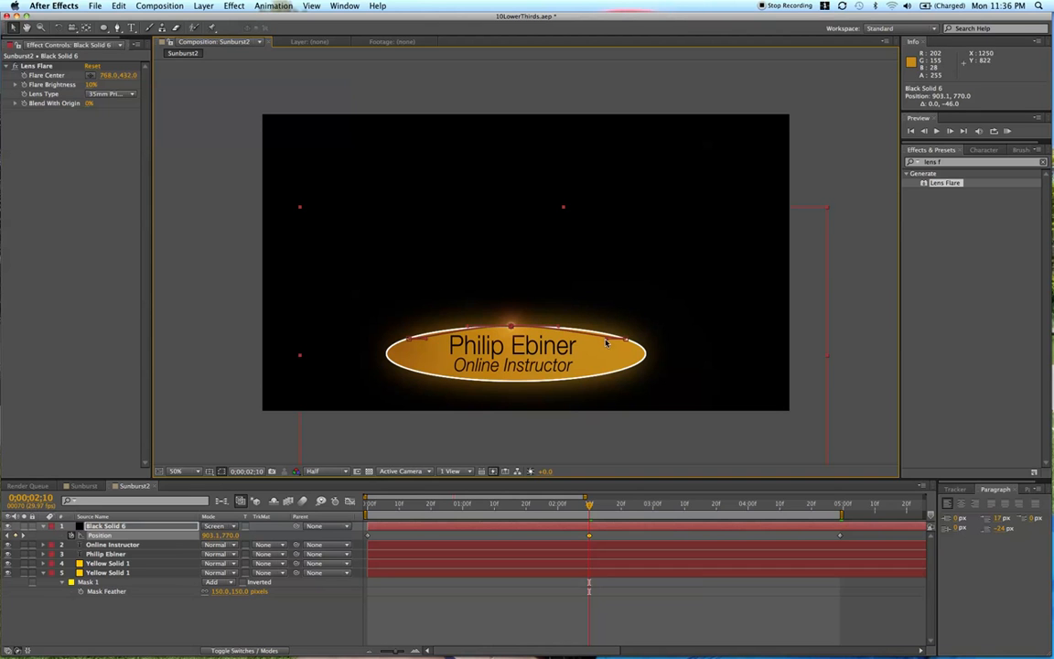
{"action": "scroll", "coordinate": [602, 339], "scroll_direction": "up", "scroll_amount": 2}
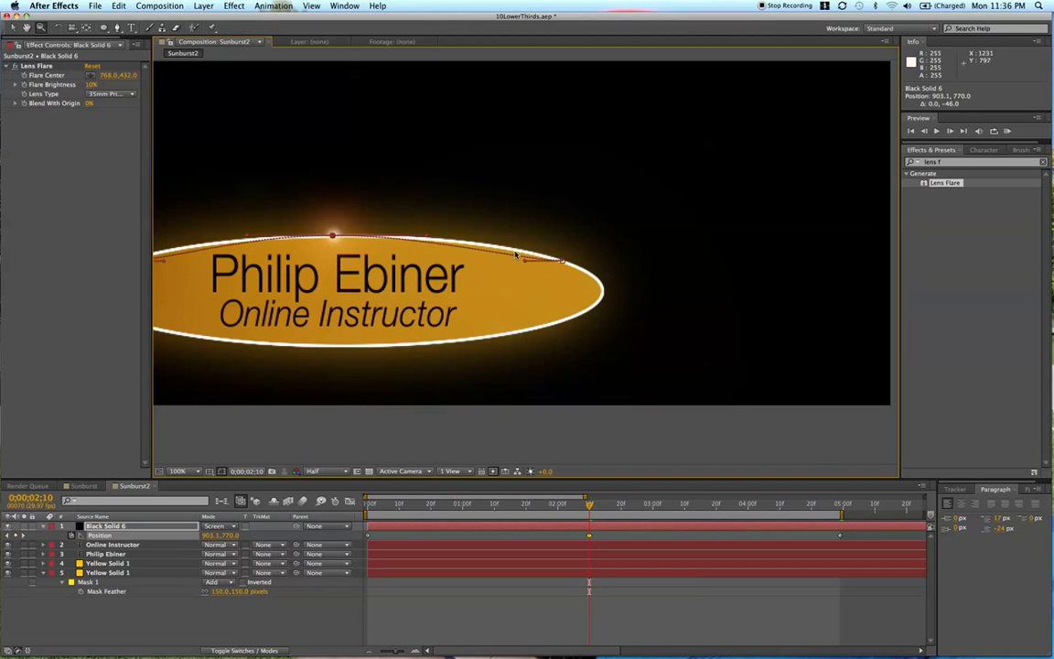
{"action": "left_click_drag", "start_coordinate": [526, 262], "coordinate": [526, 250]}
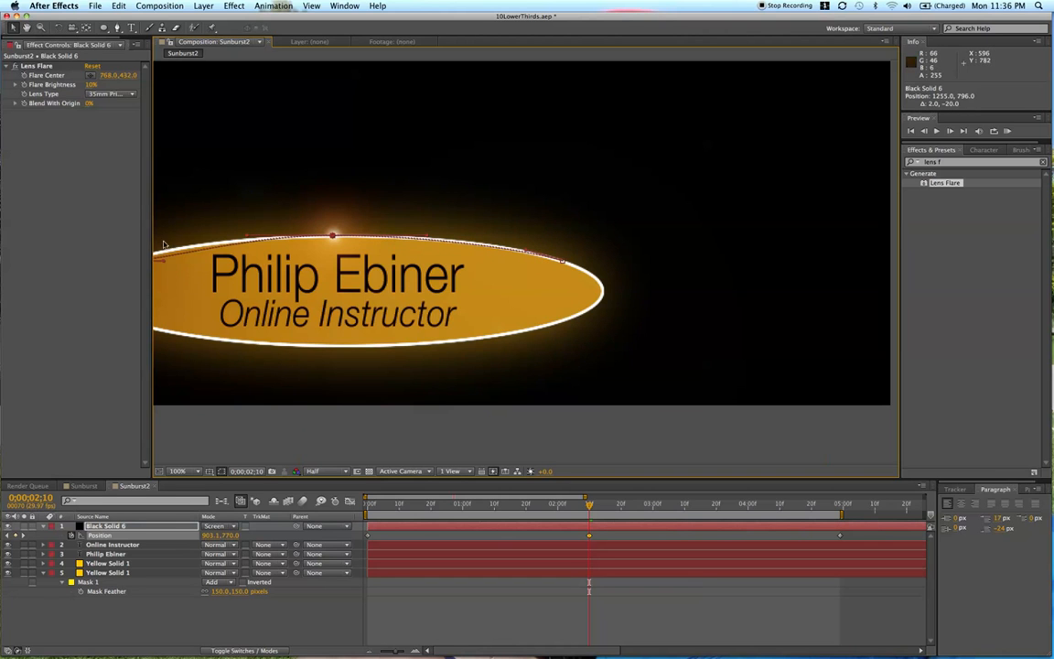
{"action": "key", "text": "space"}
{"action": "left_click_drag", "start_coordinate": [252, 207], "coordinate": [397, 197]}
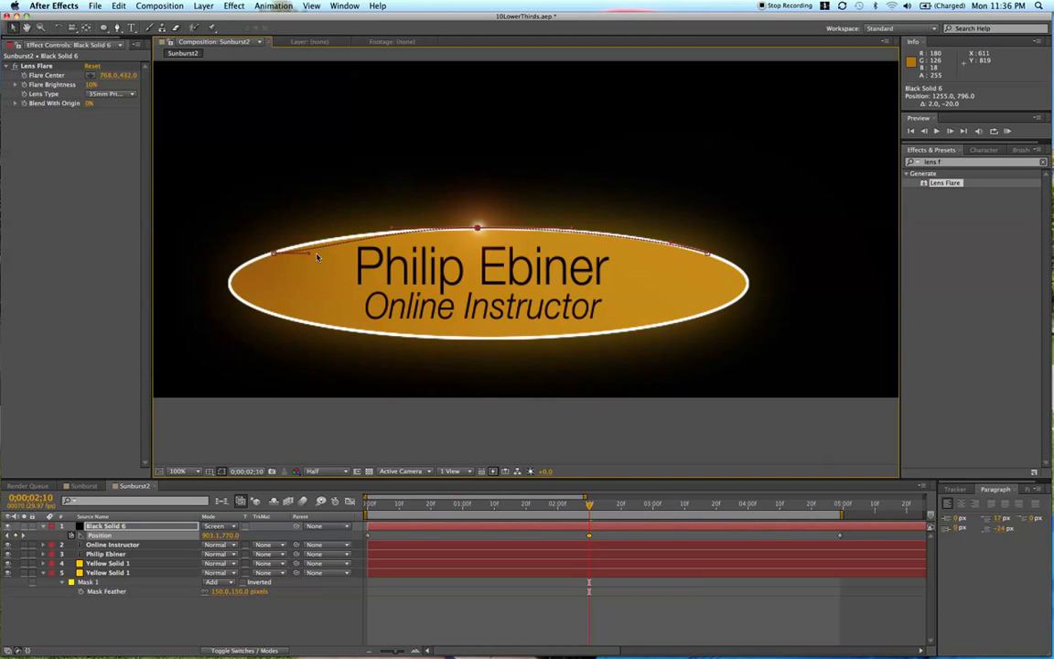
{"action": "mouse_move", "coordinate": [309, 258]}
{"action": "left_mouse_down"}
{"action": "mouse_move", "coordinate": [304, 243]}
{"action": "mouse_move", "coordinate": [223, 243]}
{"action": "mouse_move", "coordinate": [334, 240]}
{"action": "mouse_move", "coordinate": [322, 241]}
{"action": "left_mouse_up"}
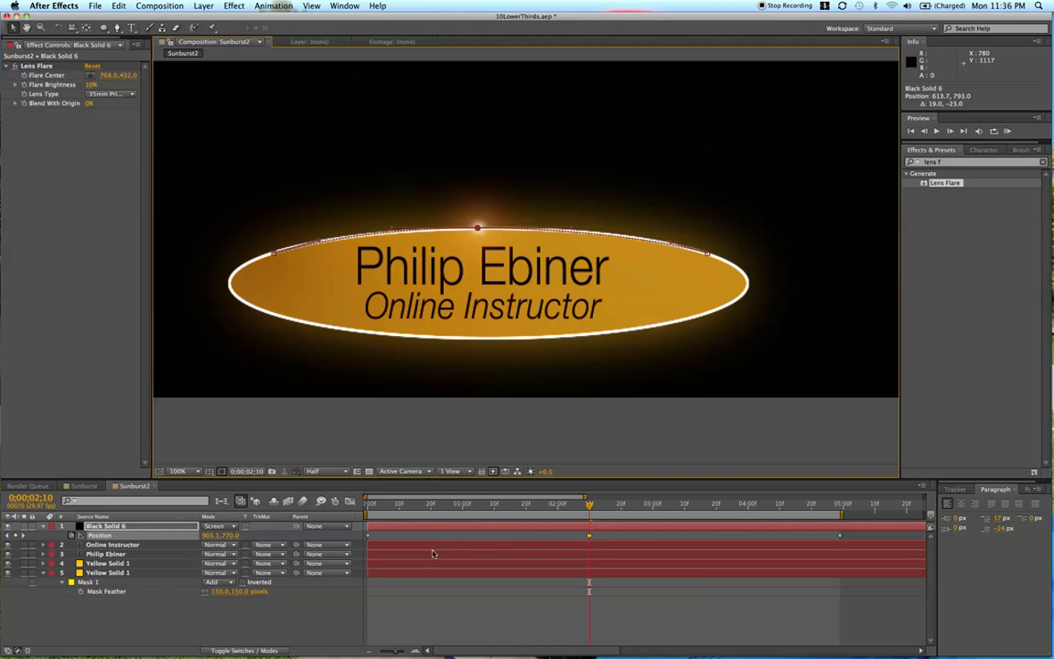
Scrub through the timeline to check how the flare travels along the oval's edge.
{"action": "left_click", "coordinate": [433, 619]}
{"action": "left_click_drag", "start_coordinate": [415, 504], "coordinate": [577, 519]}
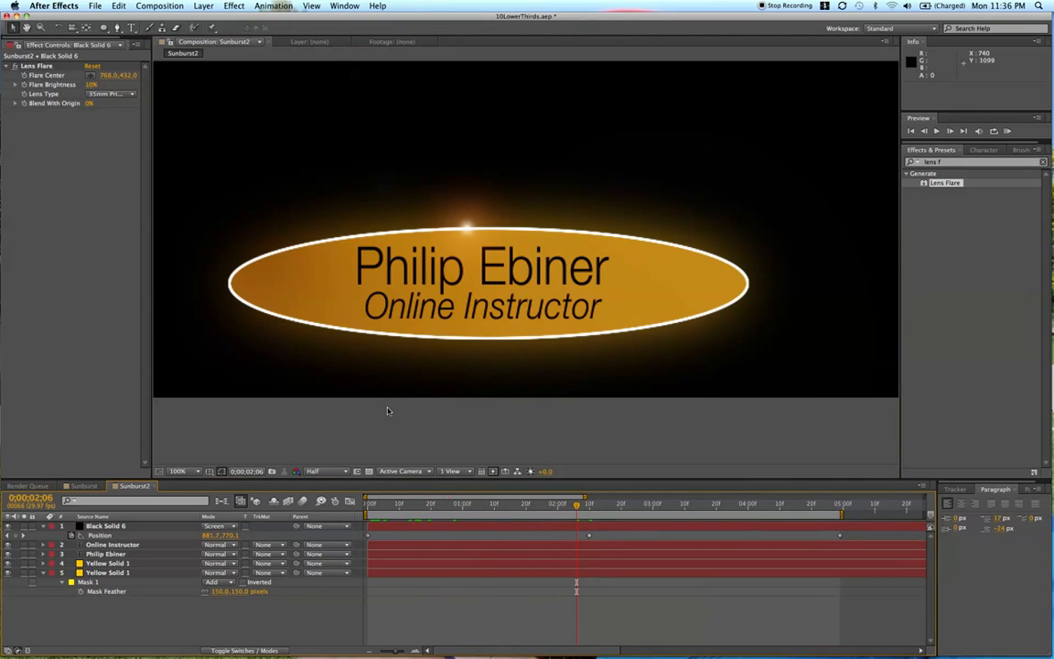
{"action": "left_click", "coordinate": [179, 471]}
{"action": "left_click", "coordinate": [188, 559]}
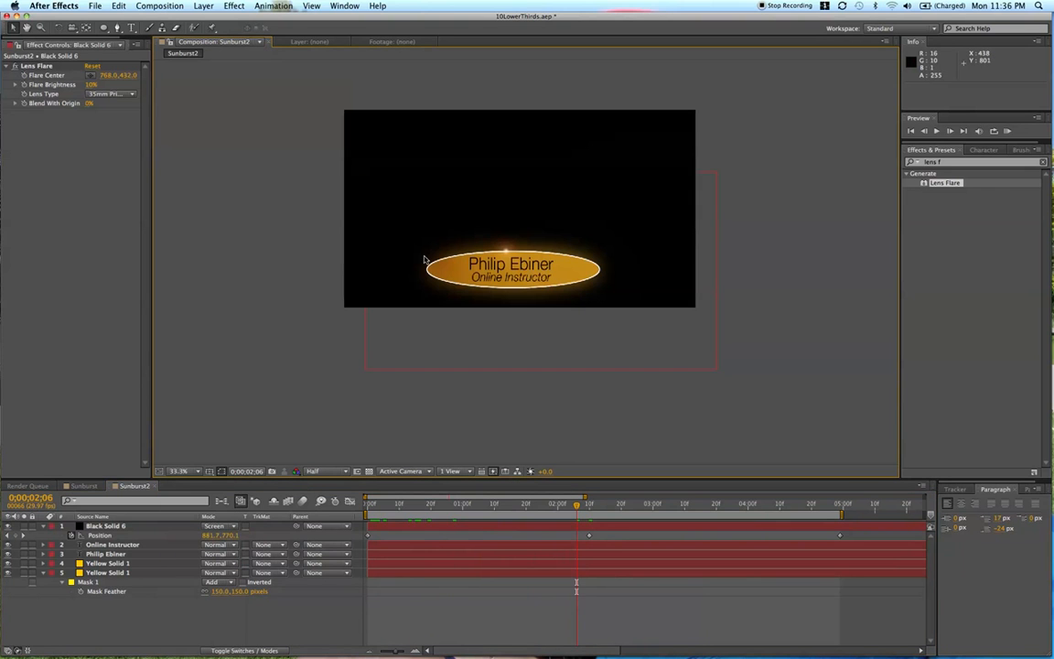
{"action": "left_click", "coordinate": [179, 471]}
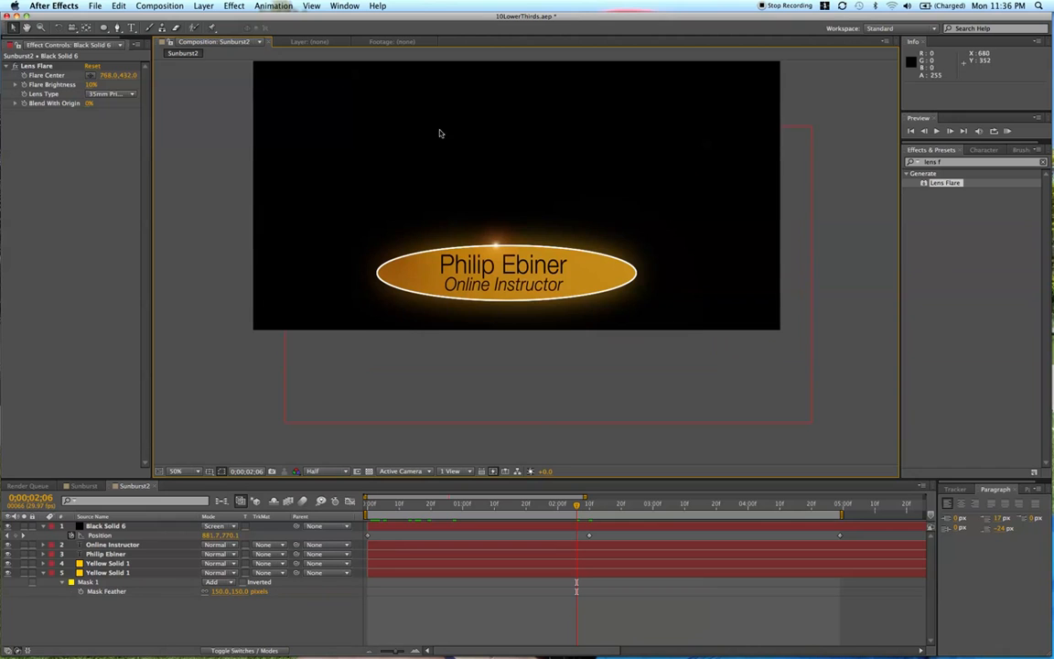
{"action": "left_click_drag", "start_coordinate": [438, 139], "coordinate": [430, 195]}
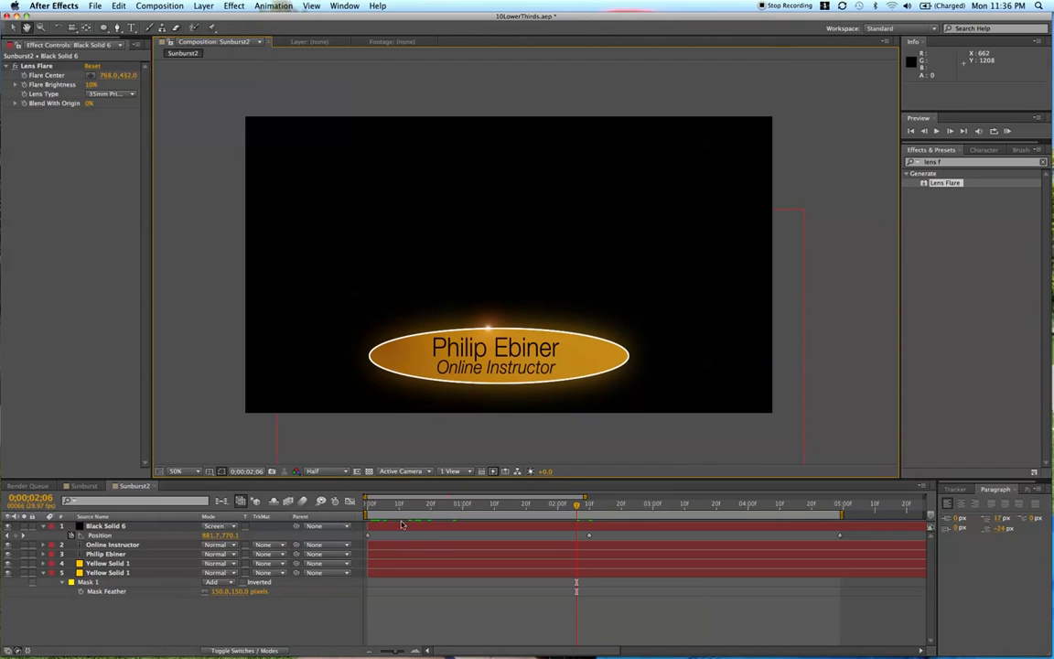
{"action": "left_click_drag", "start_coordinate": [371, 504], "coordinate": [453, 531]}
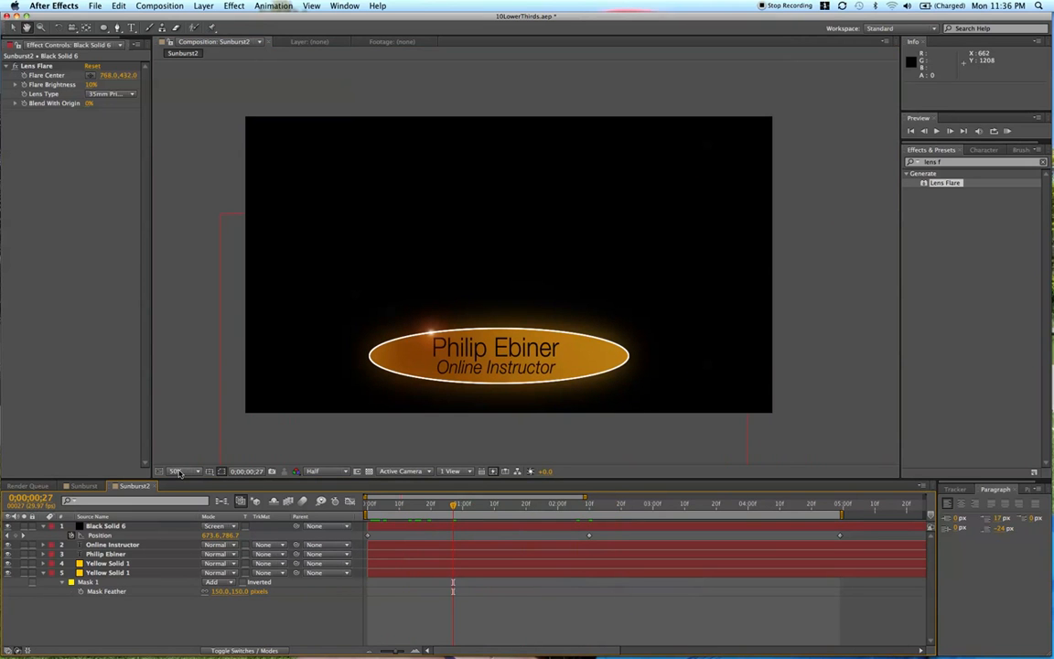
Examine the opening animation of the original Sunburst composition.
{"action": "left_click", "coordinate": [179, 472]}
{"action": "left_click", "coordinate": [188, 426]}
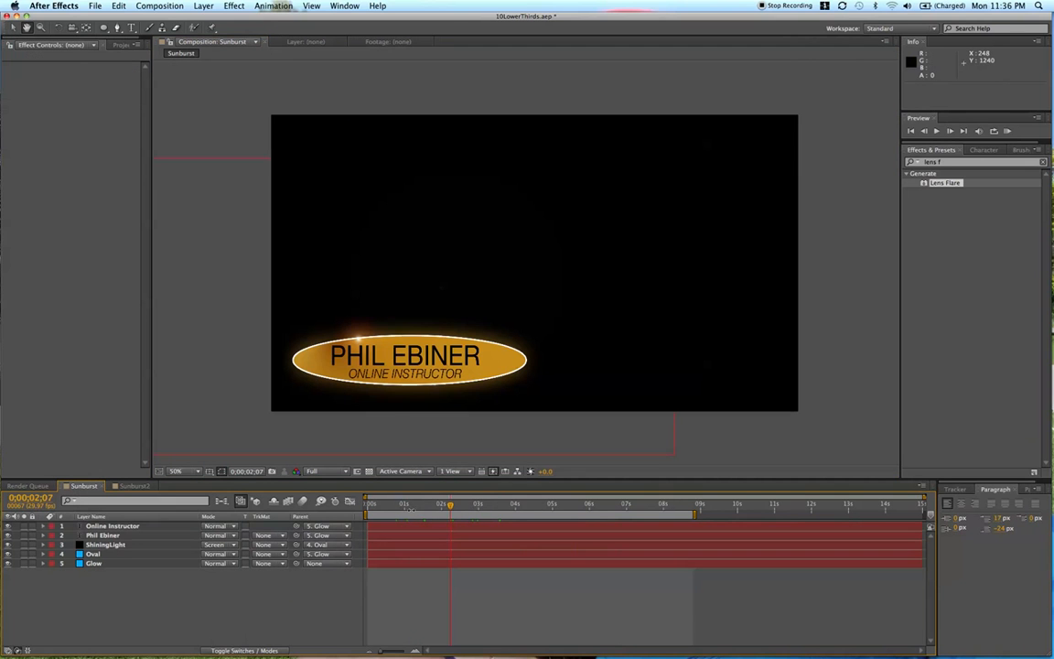
{"action": "left_click", "coordinate": [411, 511]}
{"action": "left_click_drag", "start_coordinate": [380, 507], "coordinate": [390, 510]}
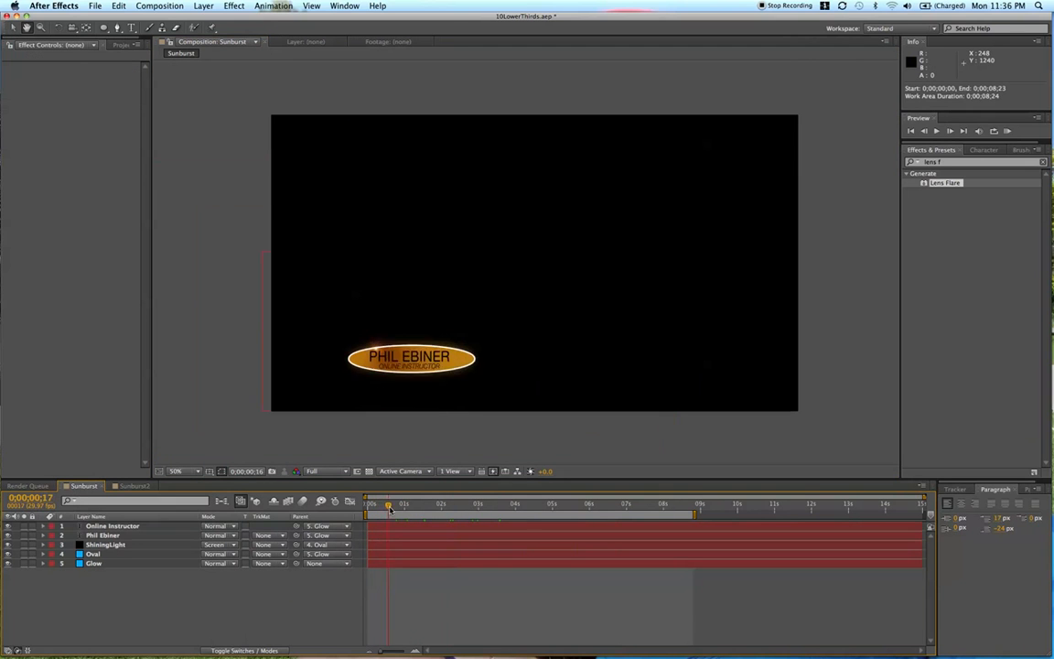
{"action": "key", "text": "space"}
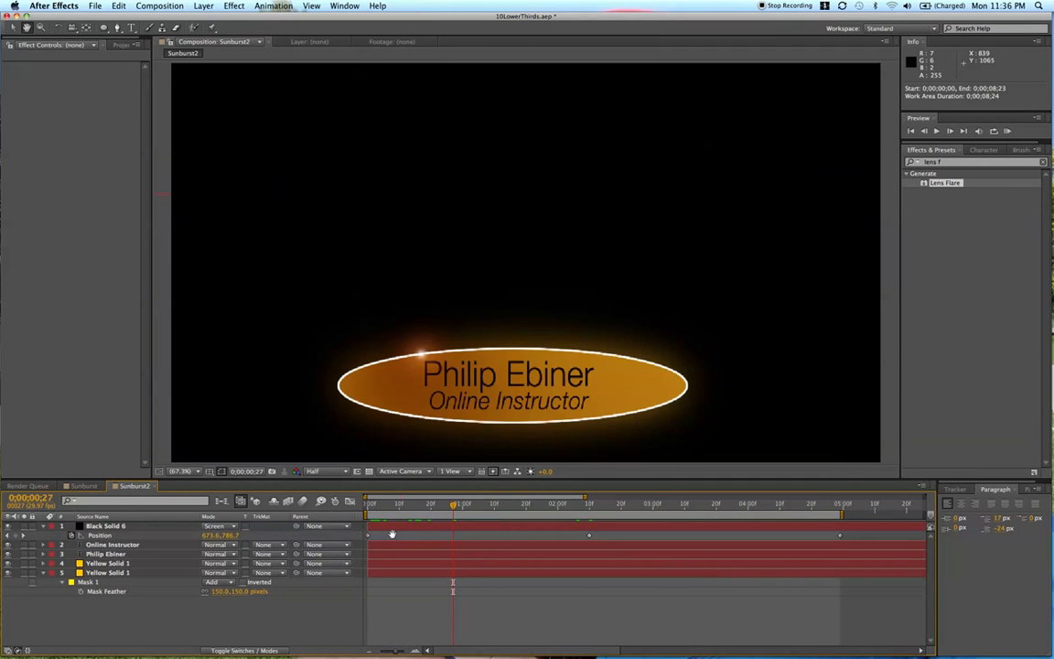
In Sunburst2, parent the lens flare, both text layers and the stroked oval to the bottom yellow solid.
{"action": "left_click", "coordinate": [394, 530]}
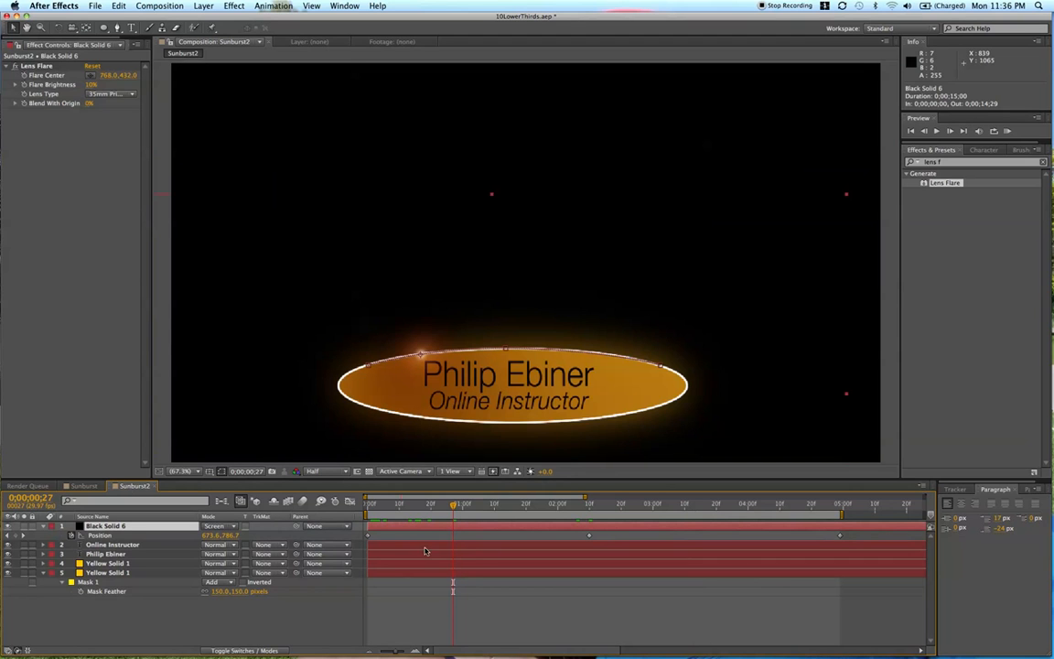
{"action": "left_click", "coordinate": [164, 571]}
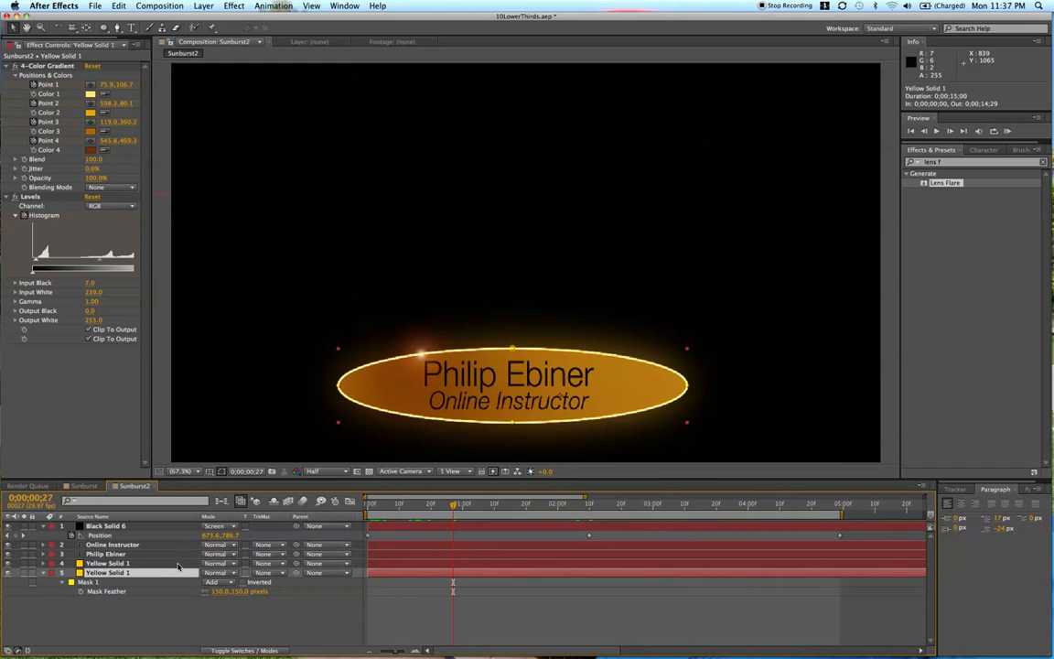
{"action": "left_click", "coordinate": [178, 564]}
{"action": "left_click", "coordinate": [139, 526], "text": "shift"}
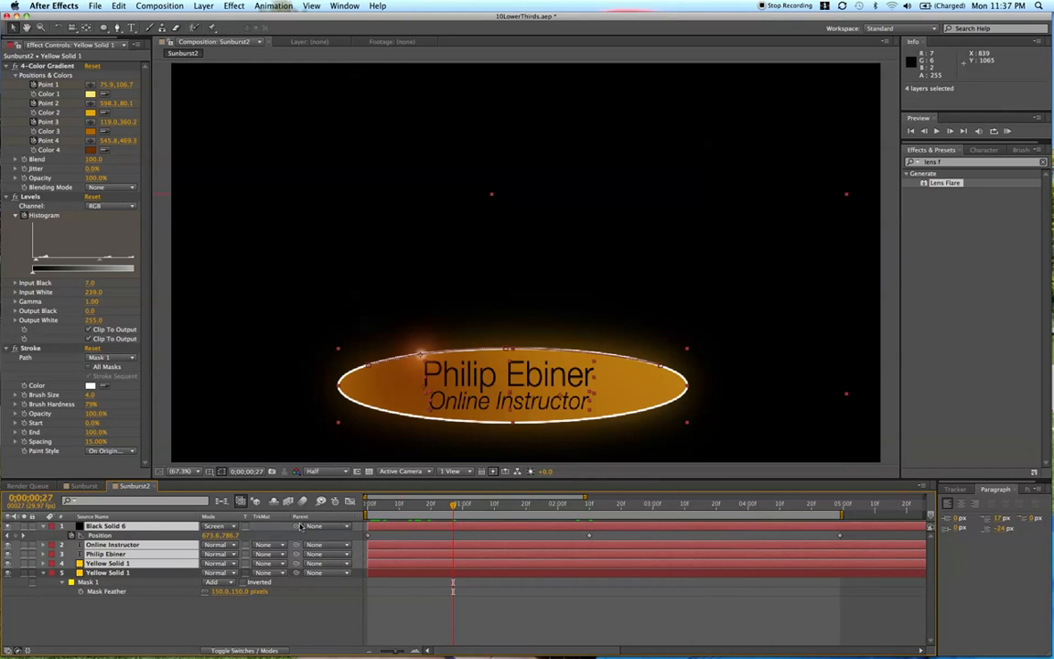
{"action": "left_click_drag", "start_coordinate": [266, 531], "coordinate": [142, 576]}
Rename the bottom yellow solid as Glow.
{"action": "left_click", "coordinate": [107, 573]}
{"action": "key", "text": "Return"}
{"action": "key", "text": "BackSpace"}
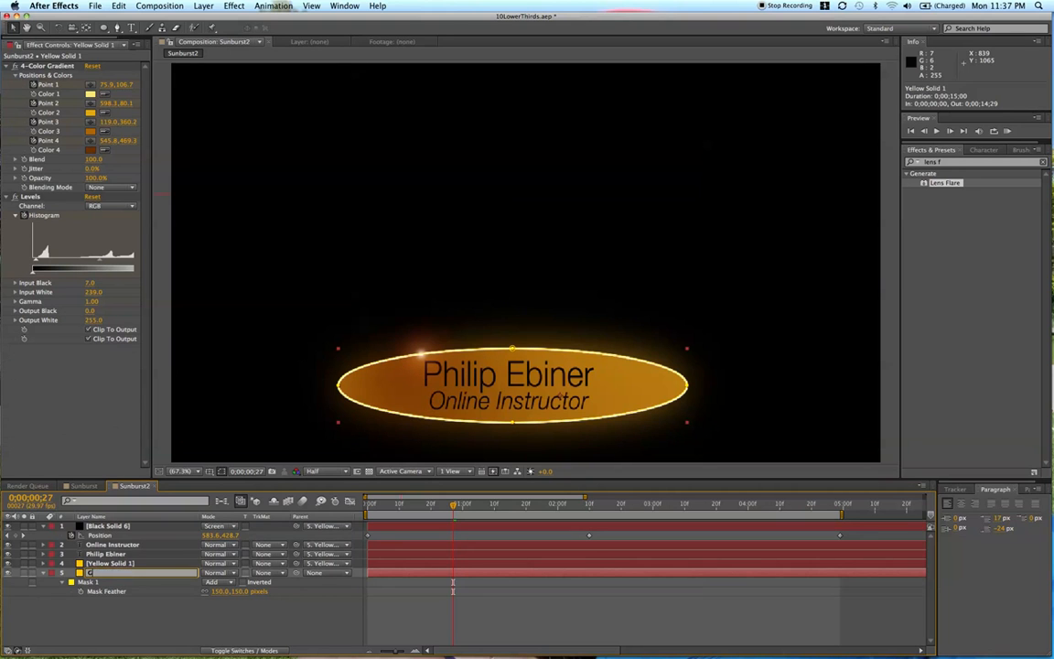
{"action": "type", "text": "Glow"}
{"action": "key", "text": "Return"}
Rename the stroked yellow solid layer as Oval.
{"action": "left_click", "coordinate": [110, 562]}
{"action": "key", "text": "Return"}
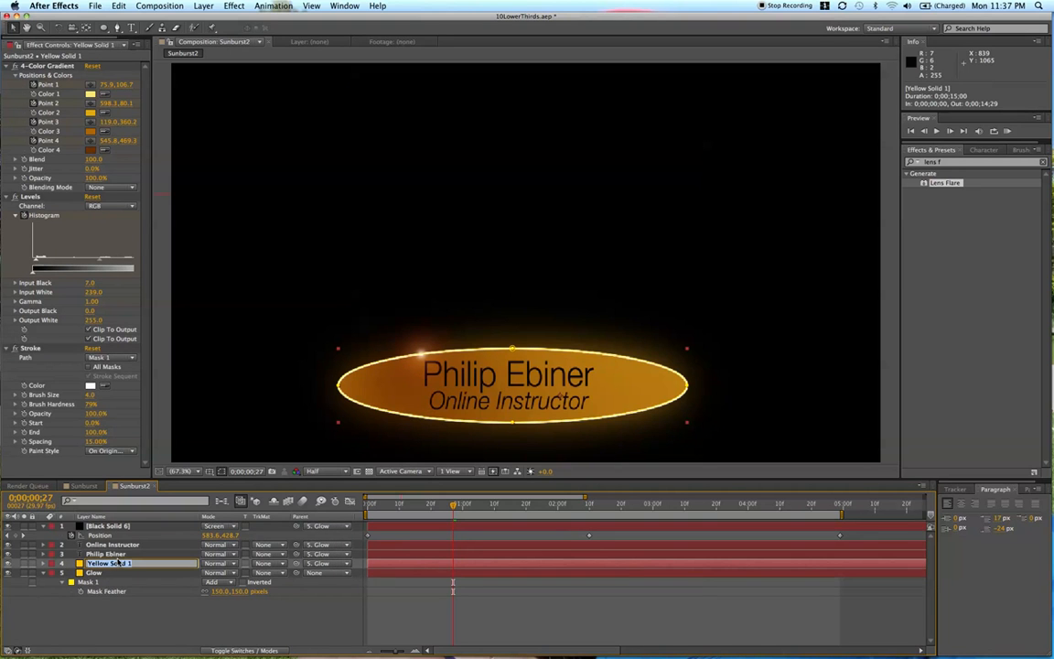
{"action": "type", "text": "Ove"}
{"action": "type", "text": "l"}
{"action": "key", "text": "Return"}
Add a Scale keyframe at 100% to the Glow layer at frame 10.
{"action": "left_click", "coordinate": [112, 572]}
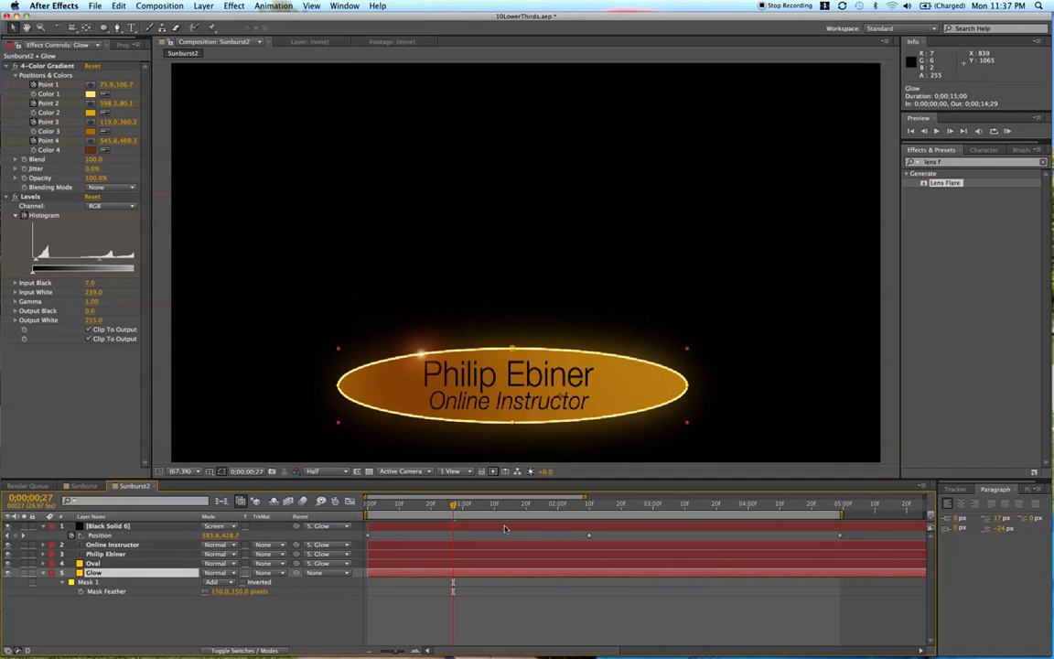
{"action": "left_click", "coordinate": [402, 504]}
{"action": "left_click", "coordinate": [400, 508]}
{"action": "key", "text": "s"}
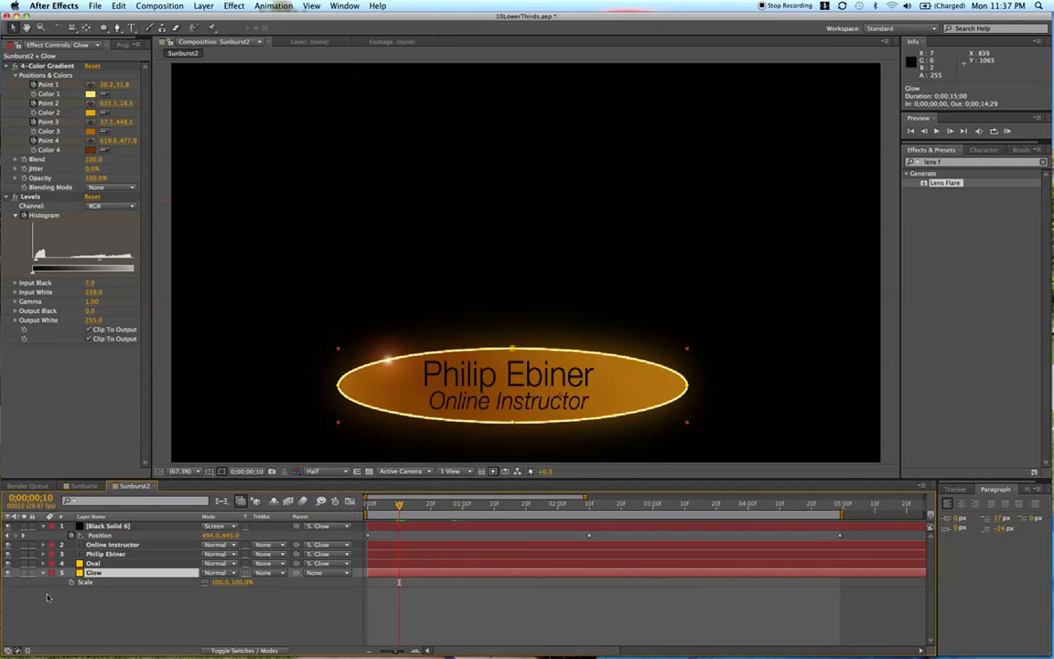
{"action": "left_click", "coordinate": [72, 581]}
Set the Glow layer's Scale to 0% at the first frame so the graphic grows in.
{"action": "left_click_drag", "start_coordinate": [393, 508], "coordinate": [365, 512]}
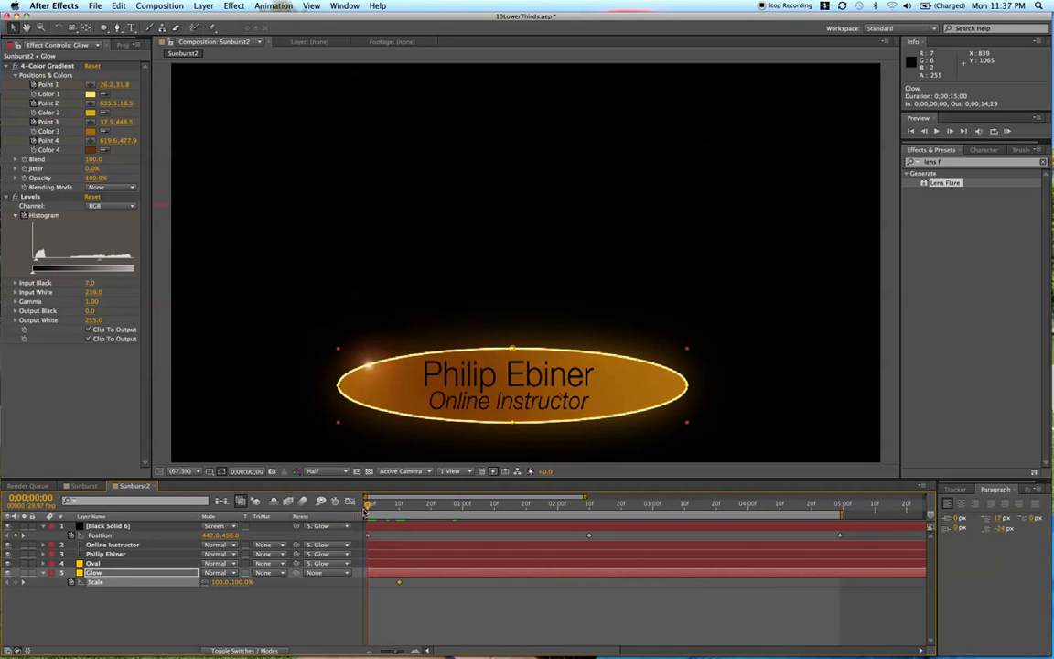
{"action": "left_click", "coordinate": [220, 583]}
{"action": "type", "text": "0"}
{"action": "key", "text": "Return"}
{"action": "left_click", "coordinate": [462, 617]}
Scrub through the opening and run a RAM preview of the graphic's scale-in animation.
{"action": "left_click_drag", "start_coordinate": [369, 508], "coordinate": [421, 505]}
{"action": "key", "text": "KP_0"}
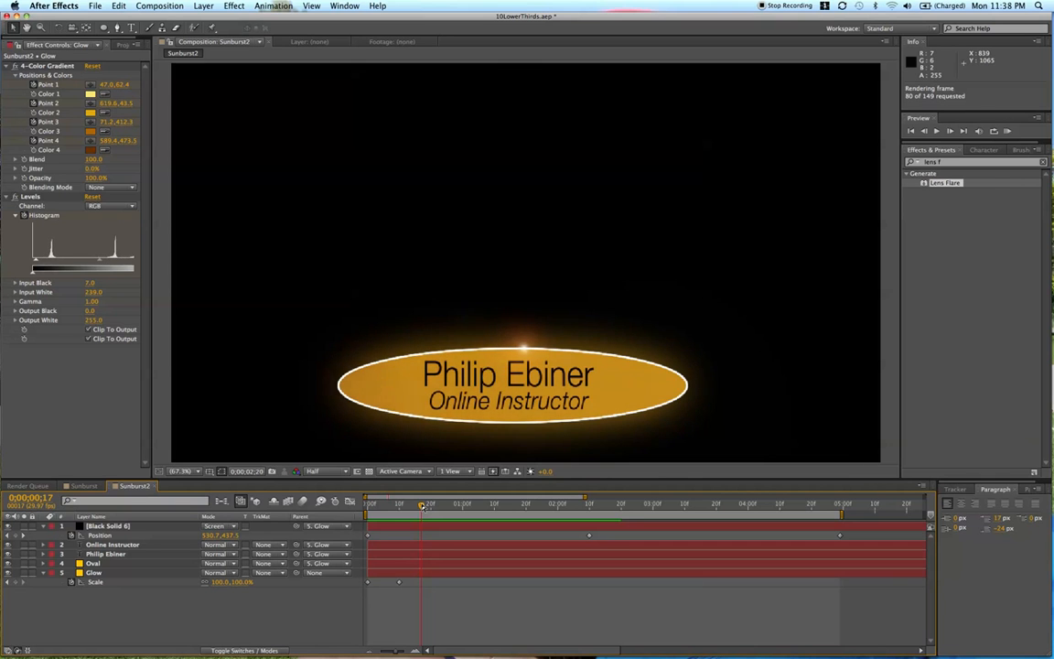
{"action": "key", "text": "space"}
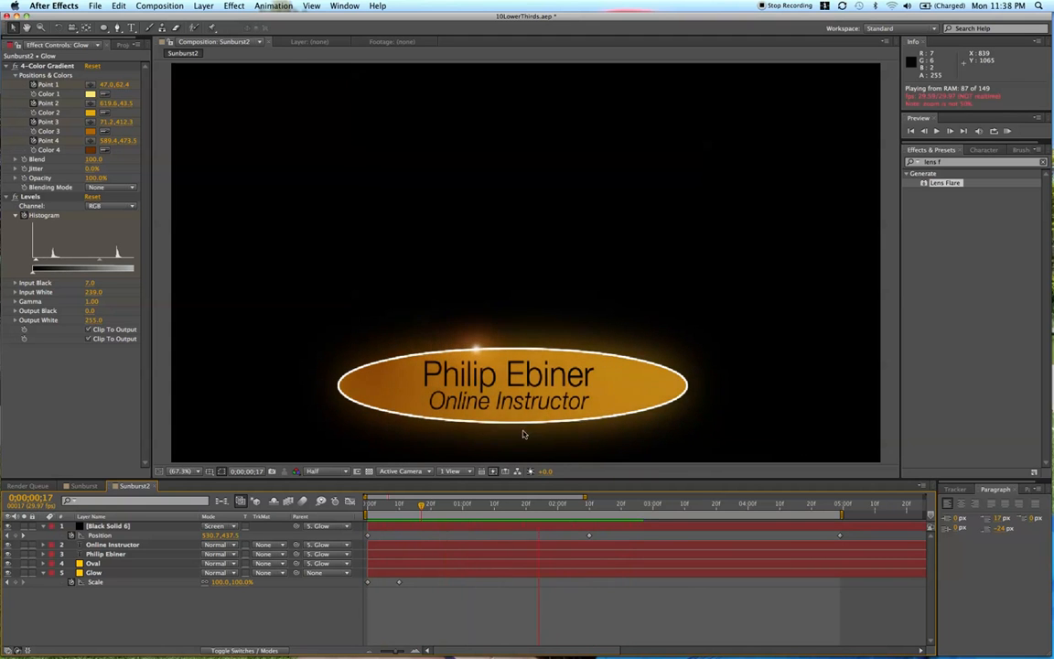
Try to stretch the lens flare's three Position keyframes proportionally to the end of the 15-second composition.
{"action": "left_click_drag", "start_coordinate": [584, 496], "coordinate": [942, 495]}
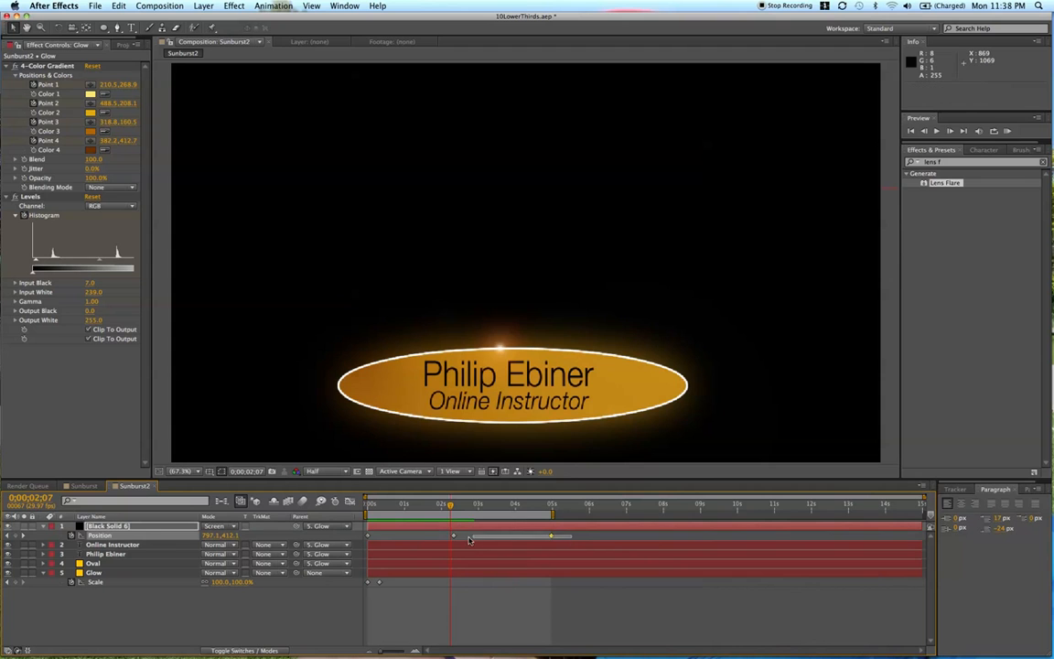
{"action": "left_click_drag", "start_coordinate": [572, 537], "coordinate": [388, 539]}
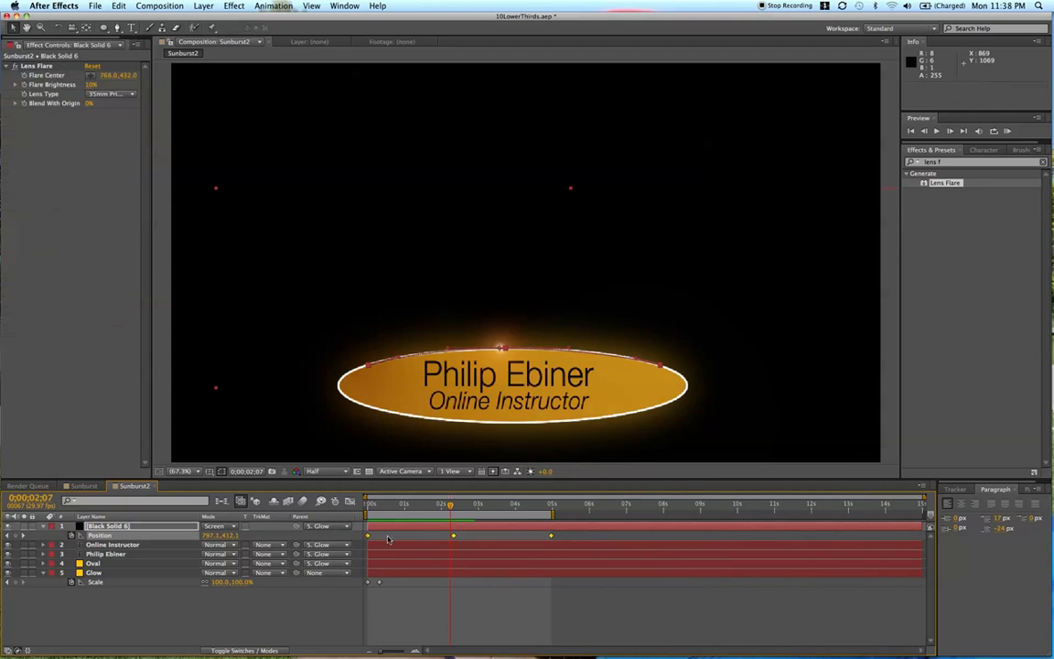
{"action": "right_click", "coordinate": [551, 535]}
{"action": "left_click", "coordinate": [551, 536]}
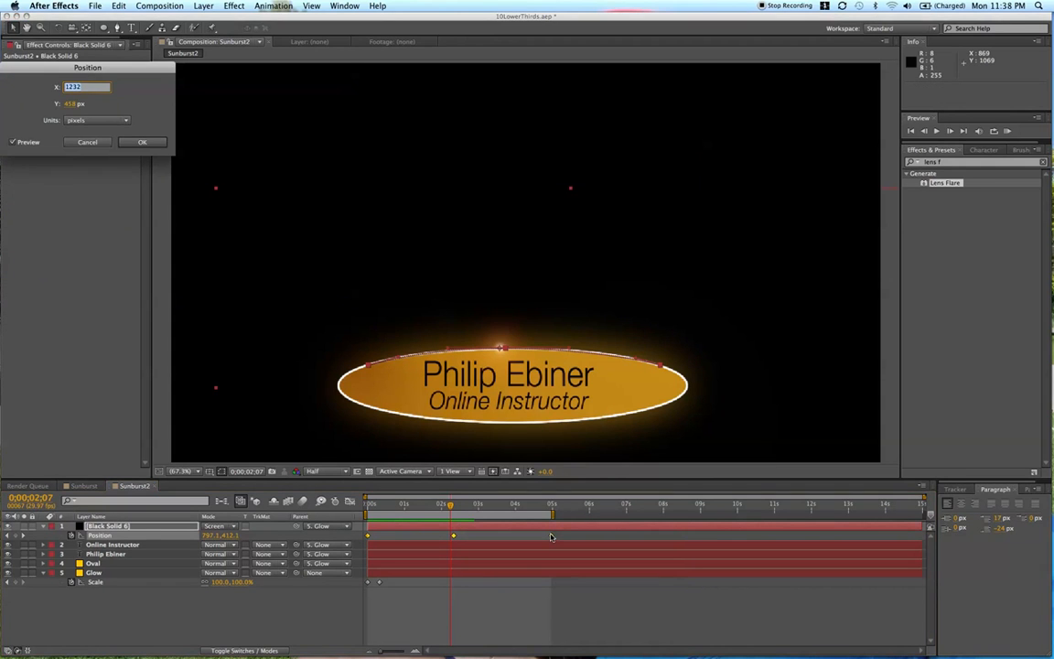
{"action": "left_click", "coordinate": [142, 142]}
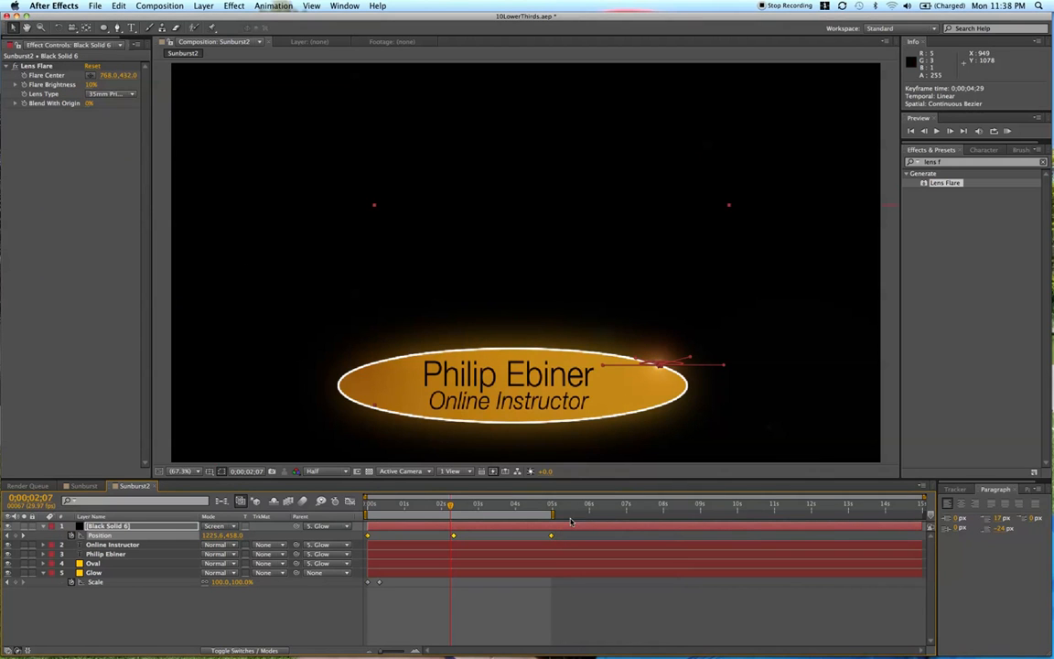
{"action": "left_click_drag", "start_coordinate": [556, 538], "coordinate": [855, 555]}
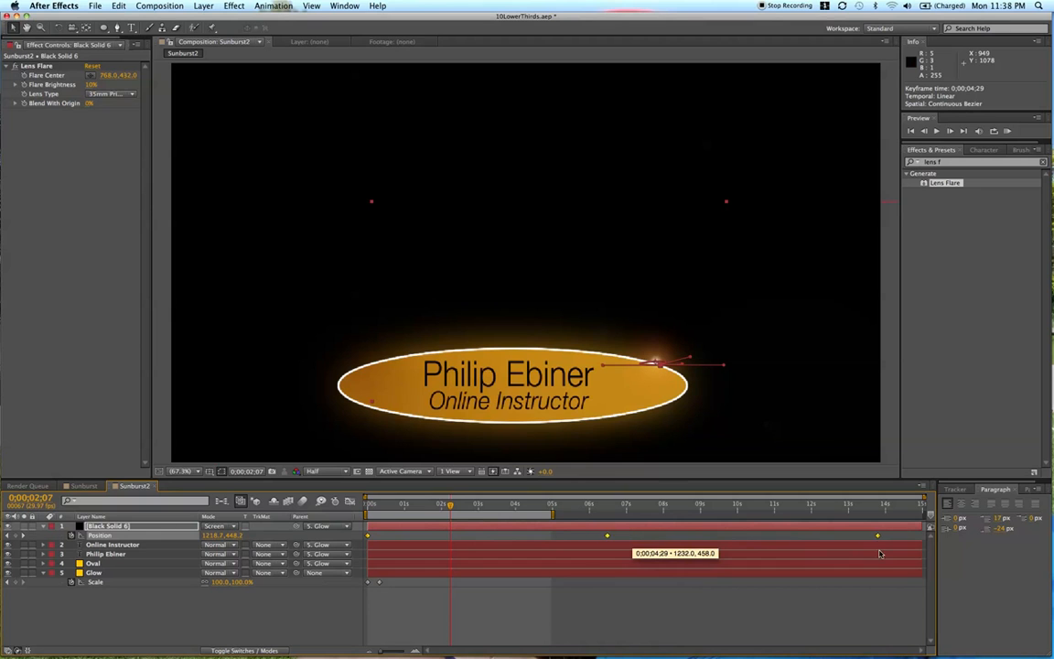
{"action": "left_click_drag", "start_coordinate": [922, 552], "coordinate": [922, 552]}
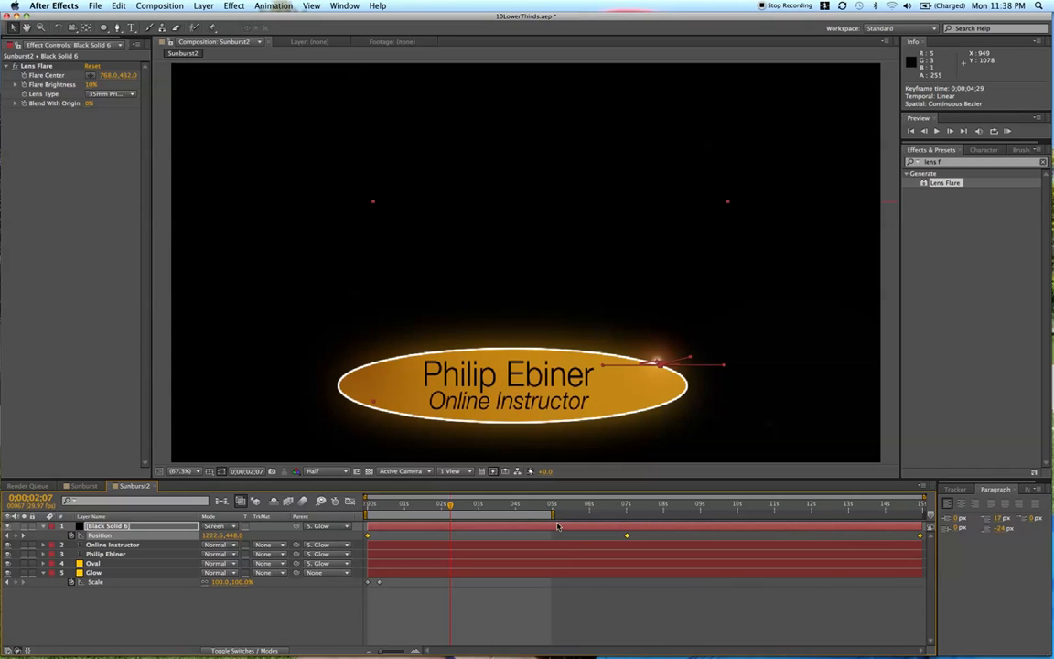
Extend the work area to the end of the composition and preview the flare's slower movement.
{"action": "left_click_drag", "start_coordinate": [552, 514], "coordinate": [929, 536]}
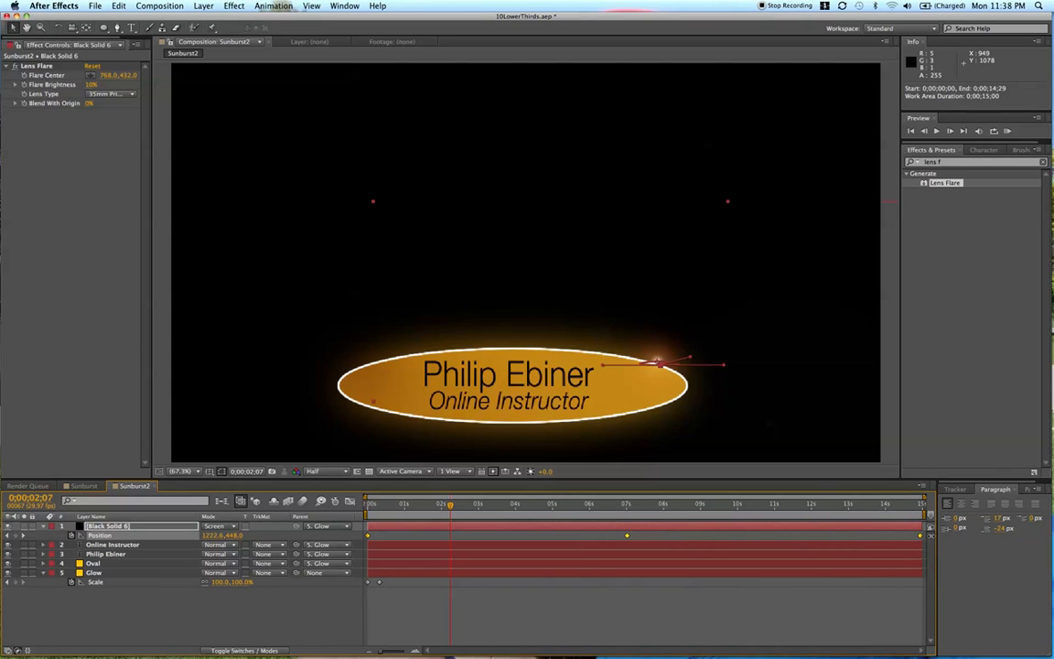
{"action": "left_click_drag", "start_coordinate": [450, 504], "coordinate": [402, 557]}
{"action": "key", "text": "KP_0"}
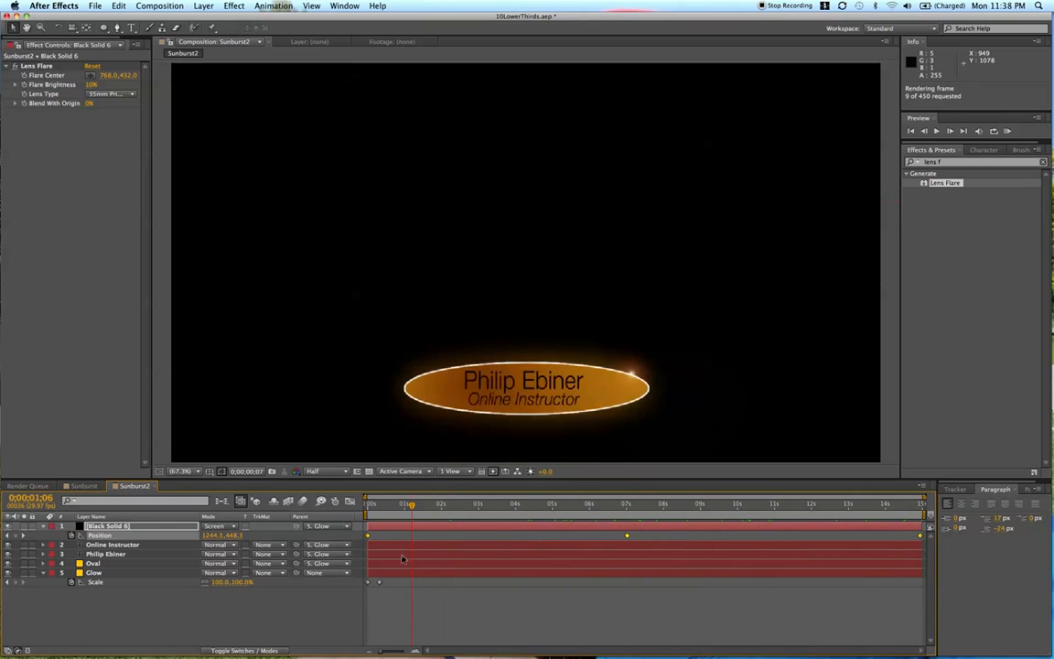
{"action": "key", "text": "space"}
{"action": "left_click_drag", "start_coordinate": [394, 515], "coordinate": [457, 523]}
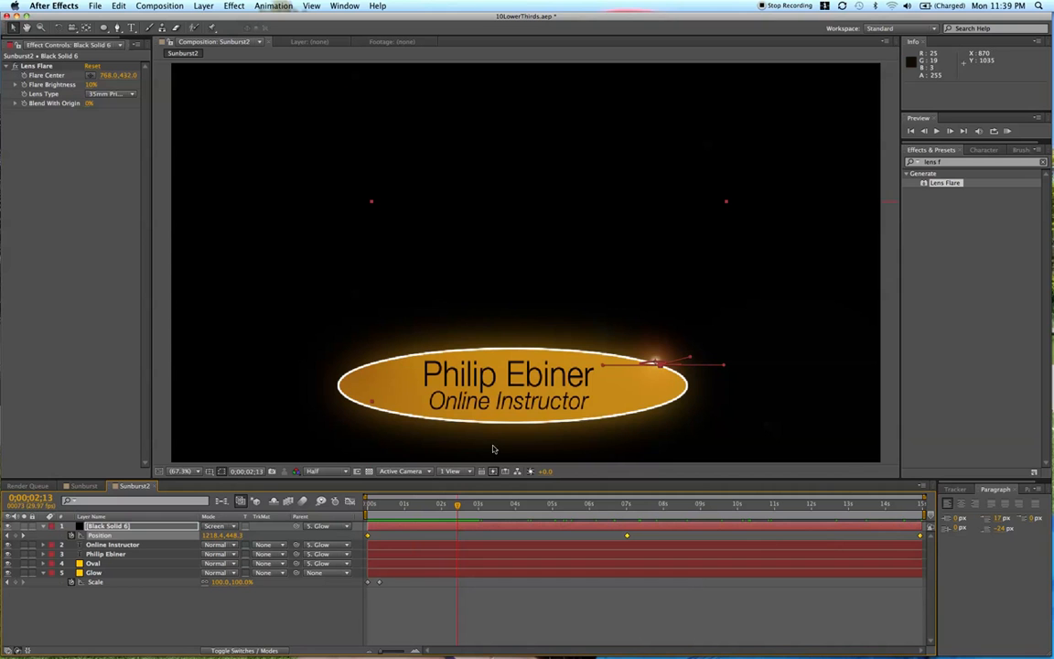
Try to set the flare's Position keyframes to Linear spatial interpolation.
{"action": "right_click", "coordinate": [628, 537]}
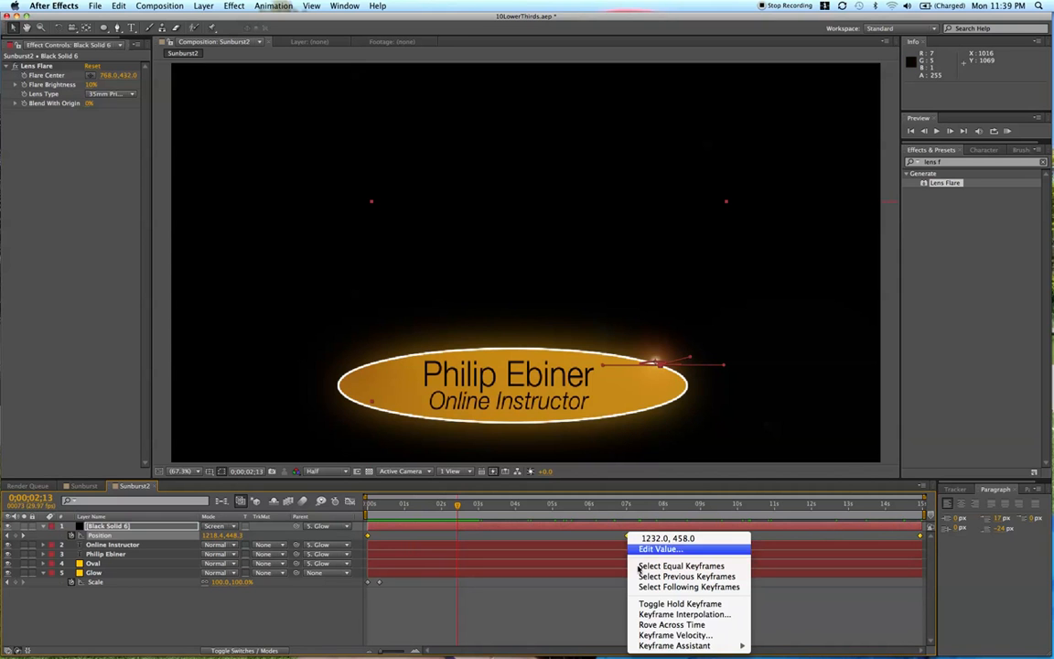
{"action": "left_click", "coordinate": [682, 614]}
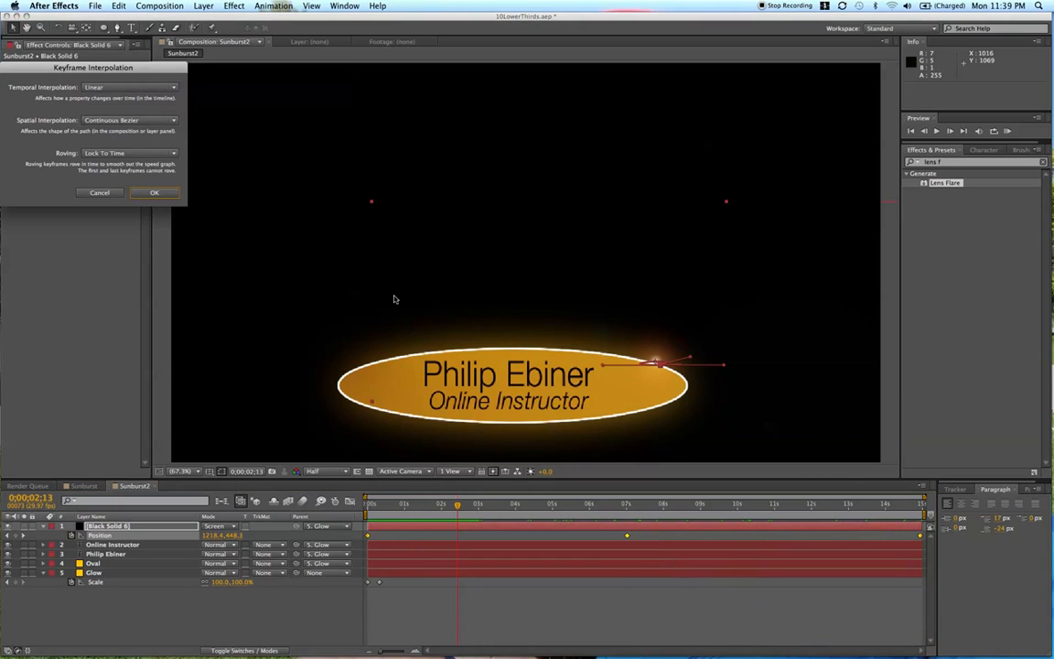
{"action": "left_click", "coordinate": [100, 122]}
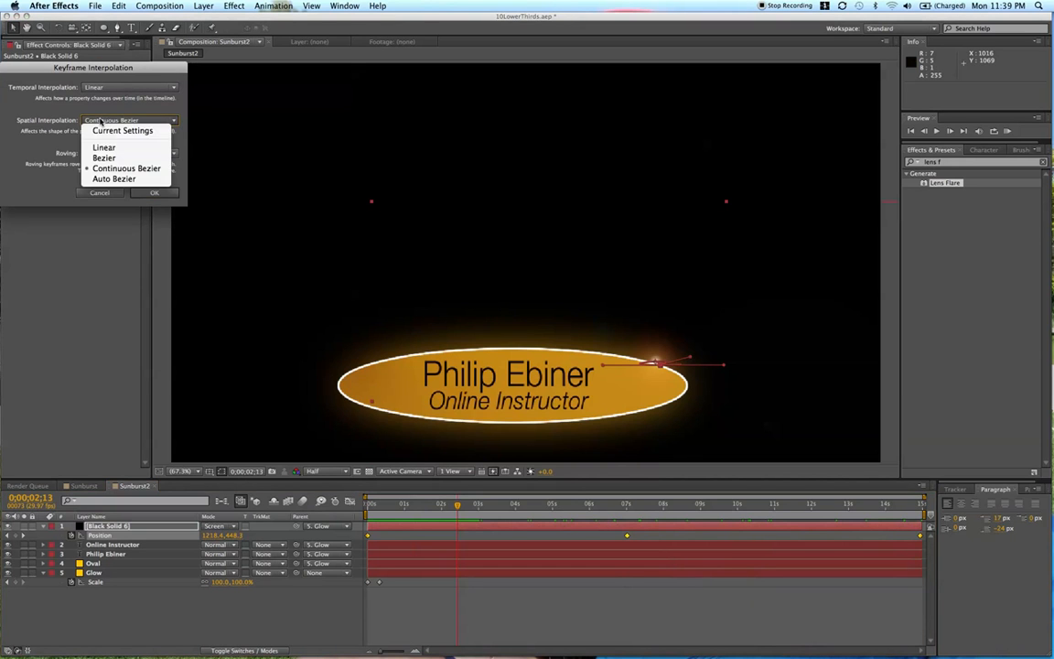
{"action": "left_click", "coordinate": [104, 146]}
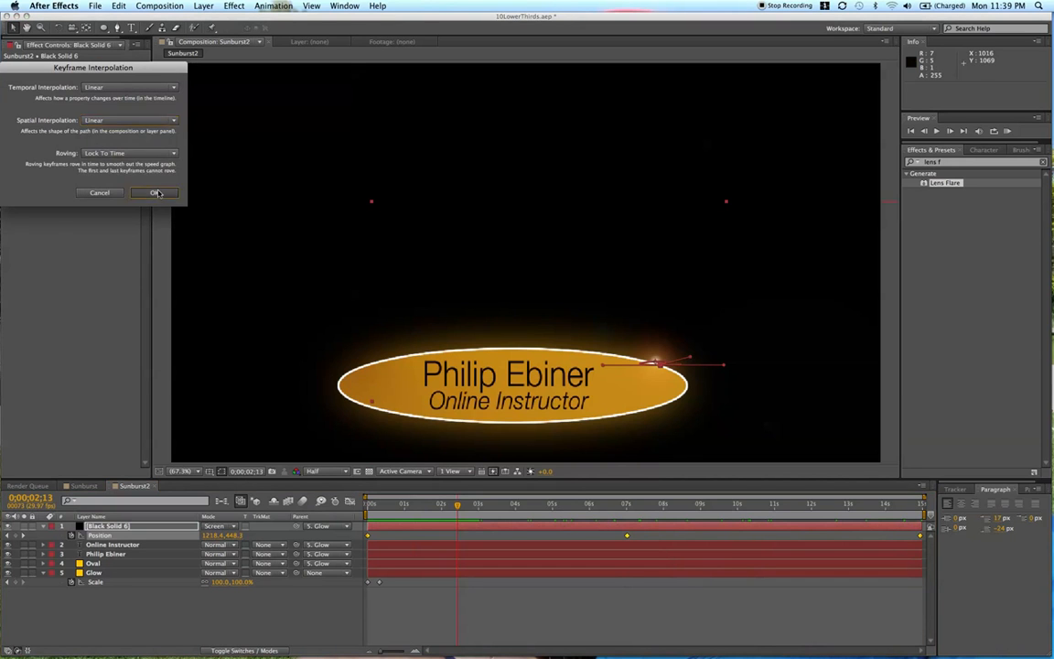
{"action": "left_click", "coordinate": [154, 192]}
{"action": "left_click_drag", "start_coordinate": [458, 505], "coordinate": [657, 504]}
Undo the interpolation, work area, keyframe spacing and Position value changes.
{"action": "key", "text": "super+z"}
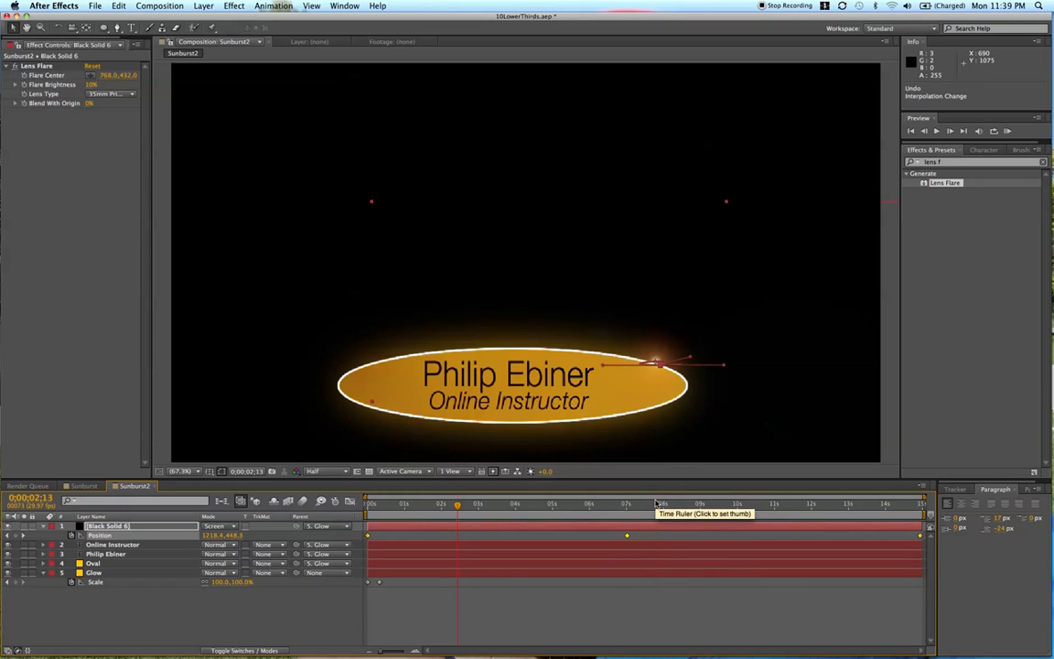
{"action": "key", "text": "super+z"}
{"action": "key", "text": "super+z"}
{"action": "key", "text": "super+z"}
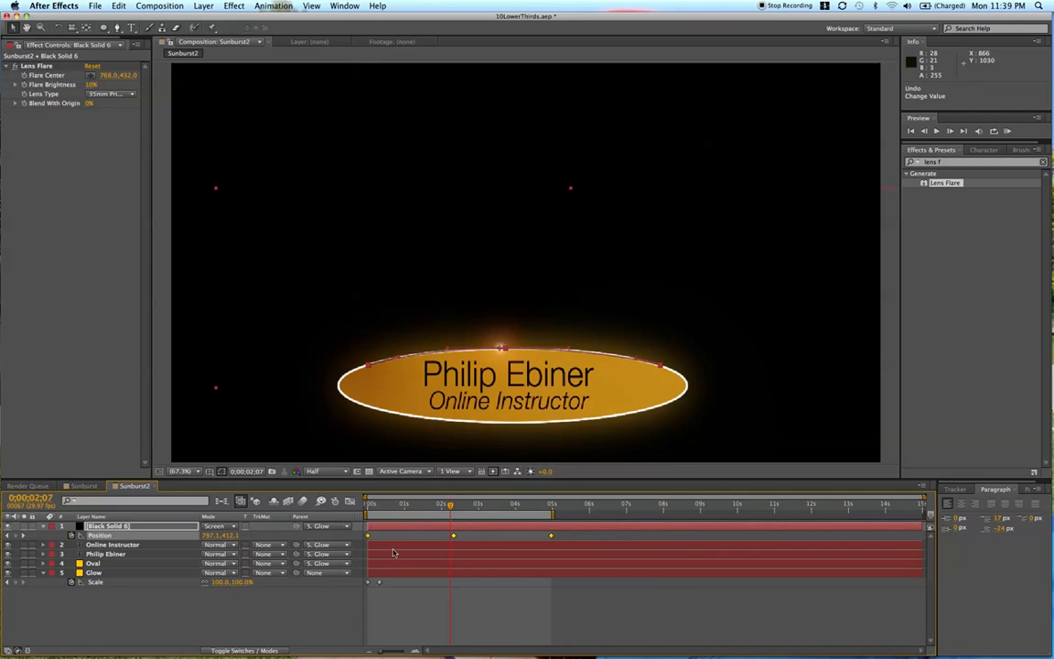
Stretch the flare's three Position keyframes proportionally so the last one sits at about 14.5 seconds.
{"action": "mouse_move", "coordinate": [550, 536]}
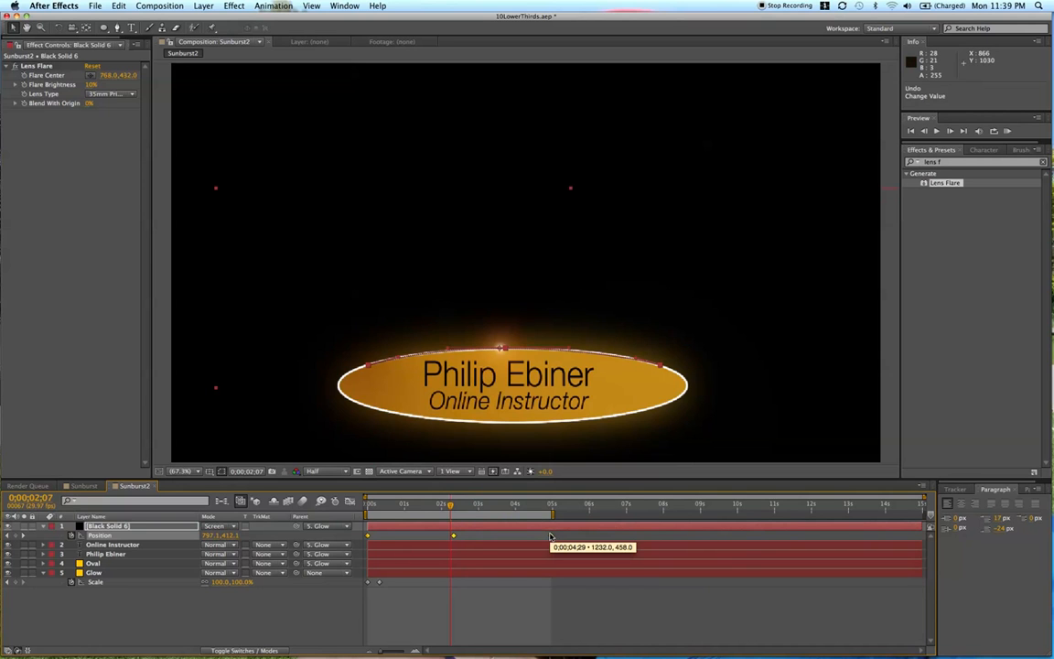
{"action": "right_click", "coordinate": [549, 536]}
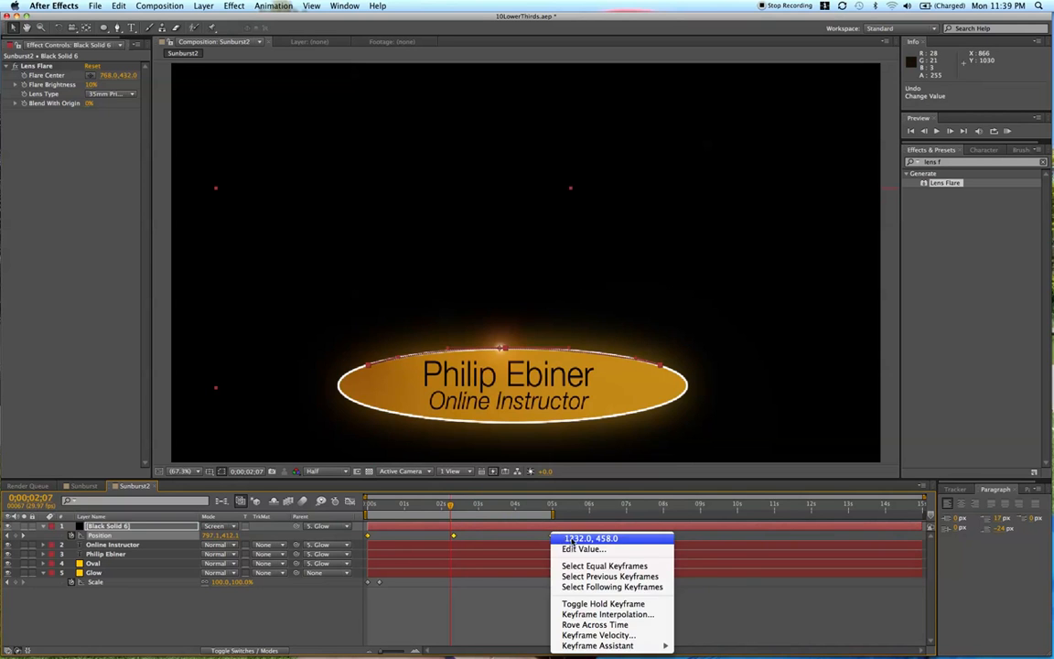
{"action": "left_click", "coordinate": [531, 546]}
{"action": "key", "text": "Return"}
{"action": "right_click", "coordinate": [550, 536]}
{"action": "left_click", "coordinate": [544, 547]}
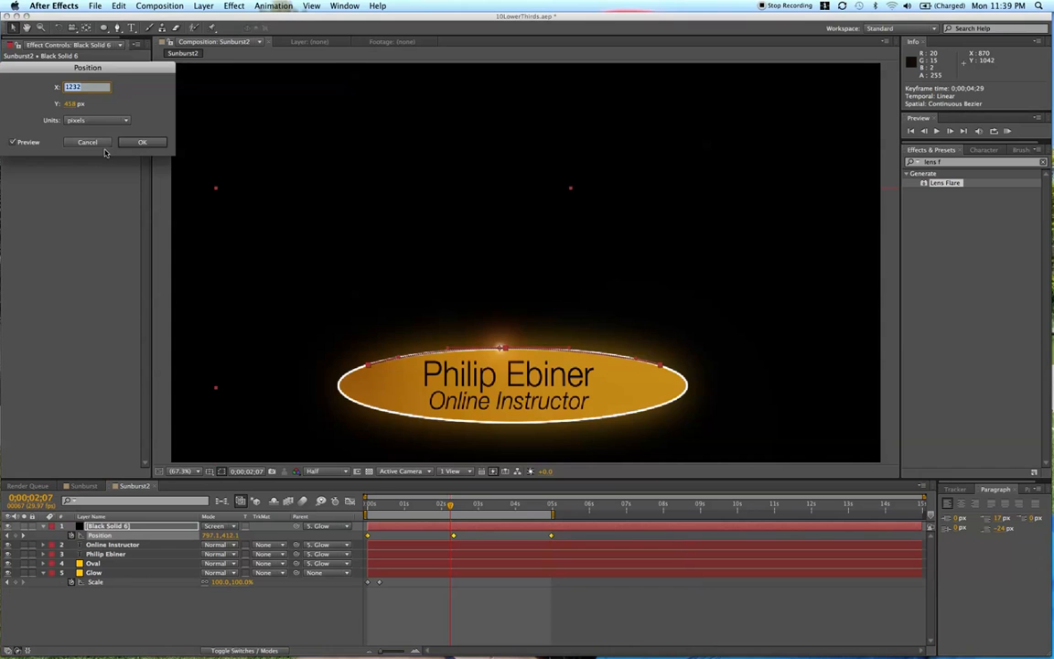
{"action": "key", "text": "Return"}
{"action": "left_click_drag", "start_coordinate": [550, 537], "coordinate": [908, 549]}
Extend the work area end to just under 7 seconds and run a RAM preview of the slower flare.
{"action": "key", "text": "space"}
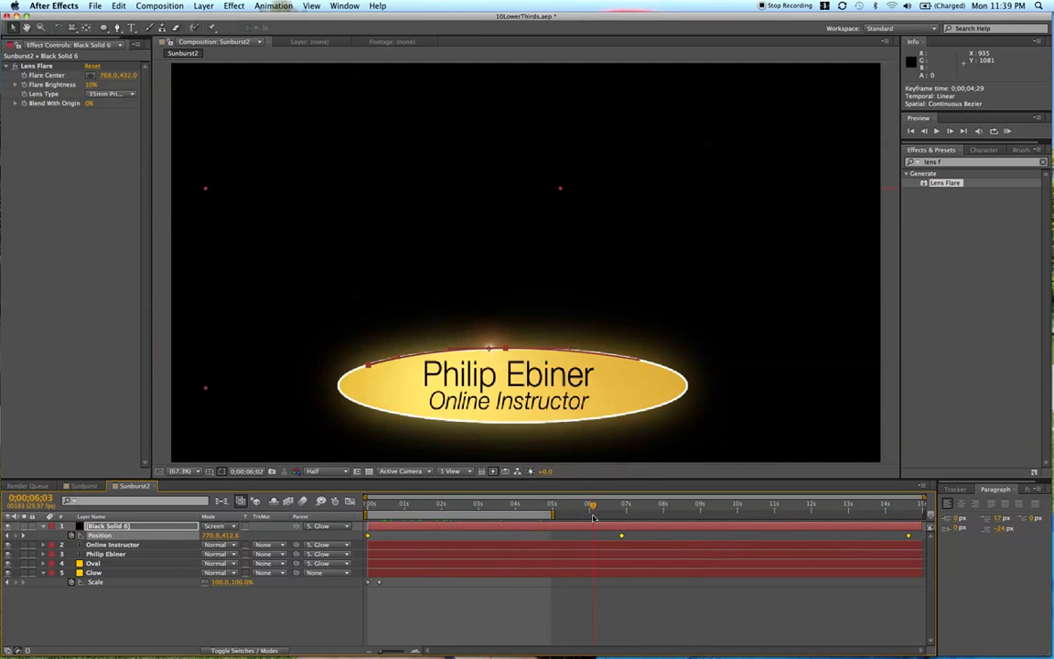
{"action": "left_click_drag", "start_coordinate": [550, 513], "coordinate": [620, 522]}
{"action": "key", "text": "KP_0"}
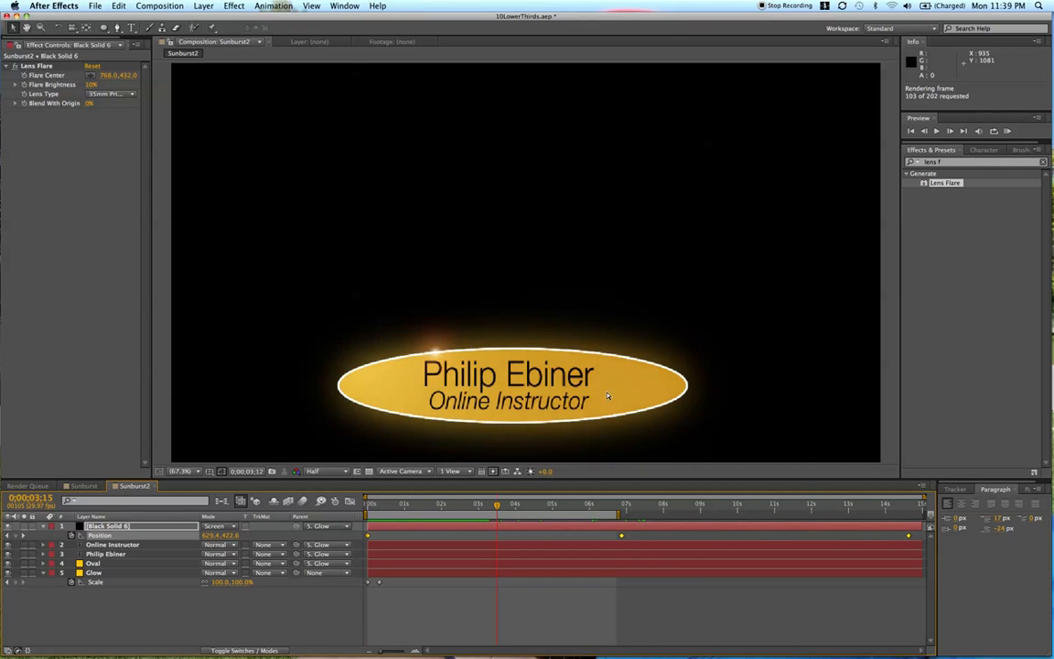
{"action": "key", "text": "space"}
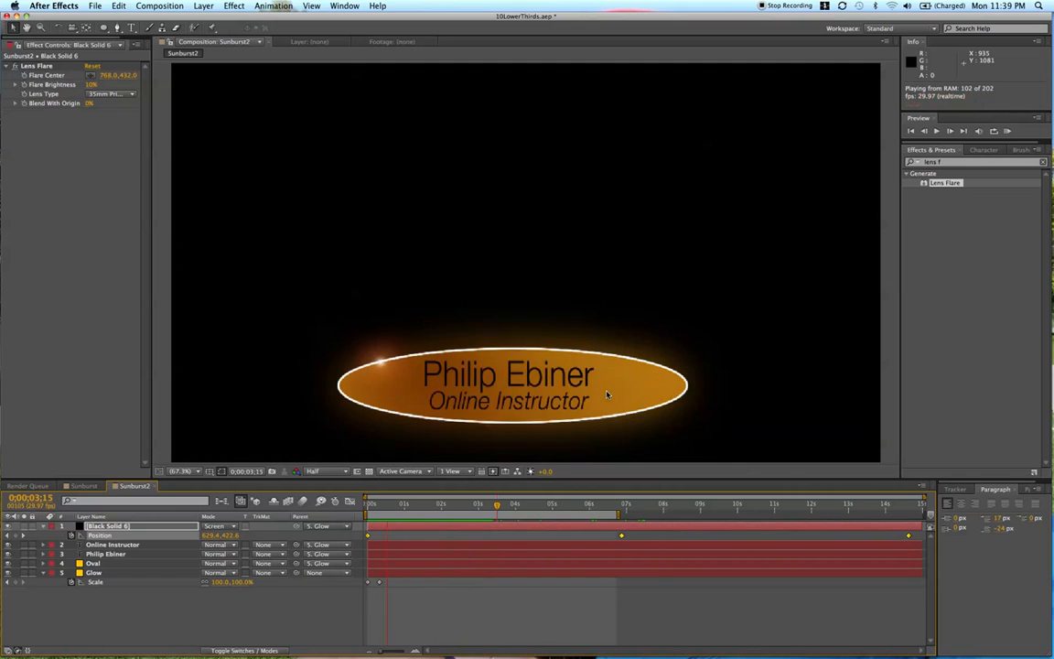
{"action": "key", "text": "space"}
Add familyfunny_bw.png from the Digital folder to Sunburst2 as the bottom layer.
{"action": "left_click_drag", "start_coordinate": [115, 38], "coordinate": [132, 38]}
{"action": "left_click", "coordinate": [110, 45]}
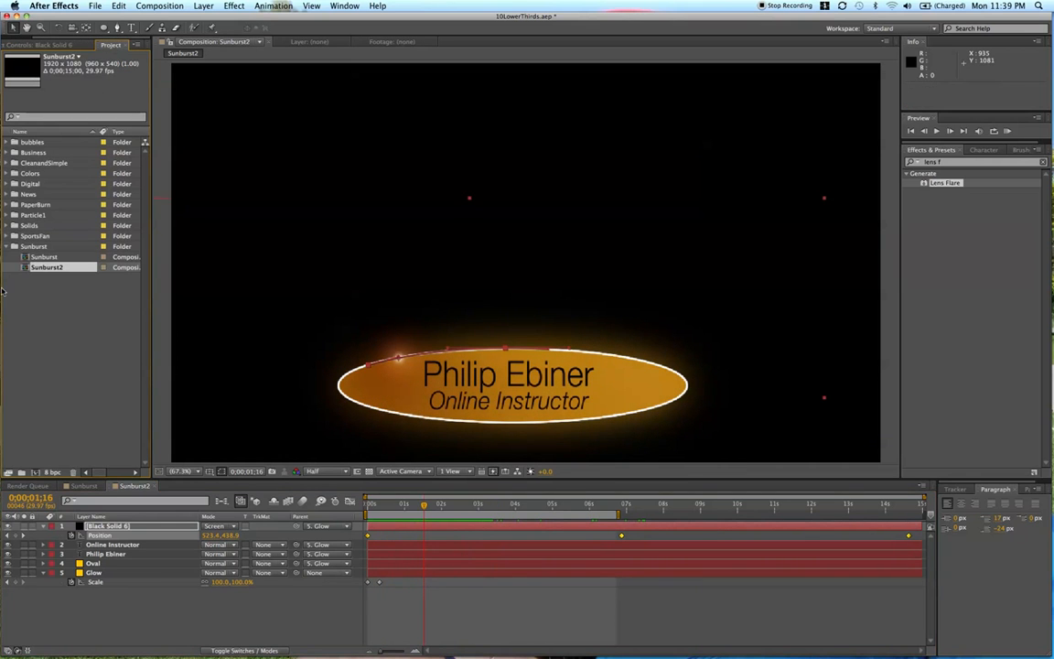
{"action": "left_click", "coordinate": [11, 183]}
{"action": "left_click", "coordinate": [7, 184]}
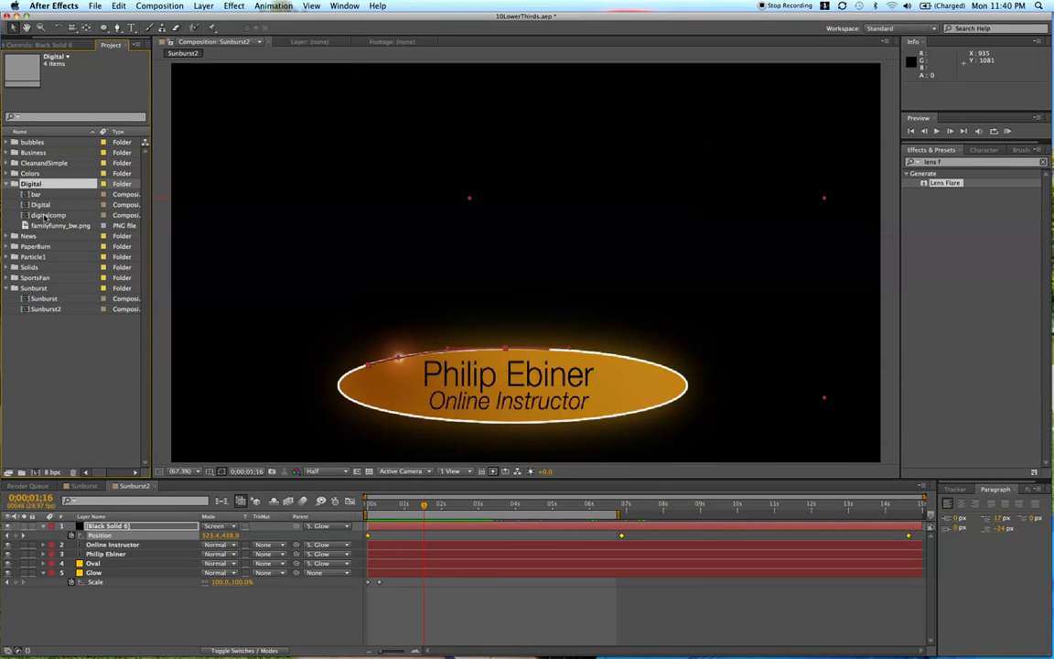
{"action": "left_click_drag", "start_coordinate": [46, 225], "coordinate": [407, 598]}
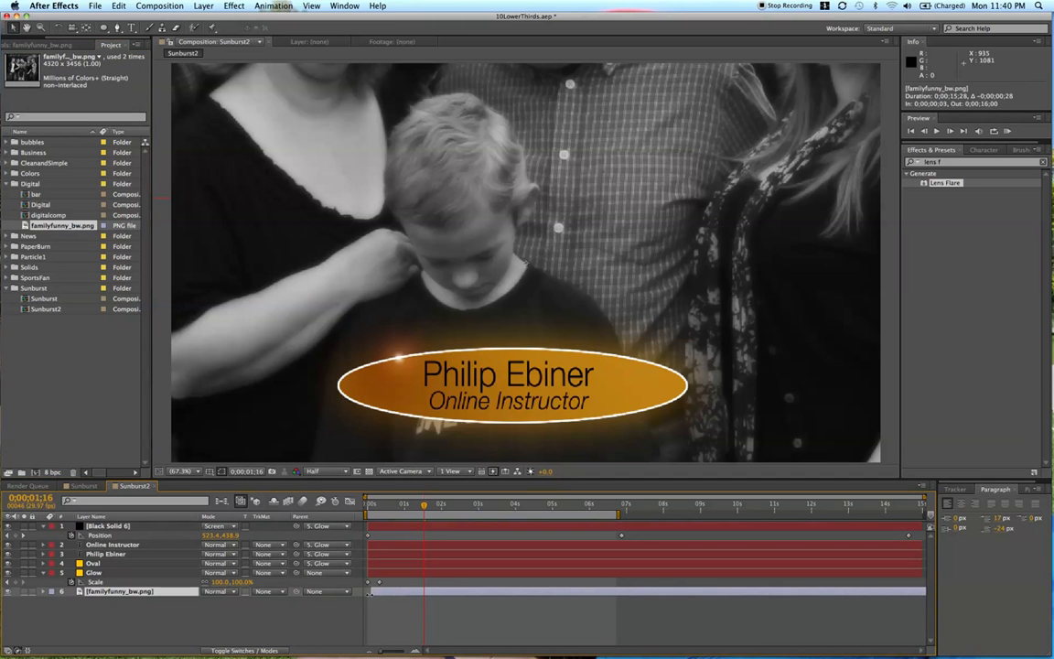
Scale the photo layer to 48% and run a RAM preview of the lower third over it.
{"action": "key", "text": "s"}
{"action": "left_click_drag", "start_coordinate": [247, 606], "coordinate": [221, 607]}
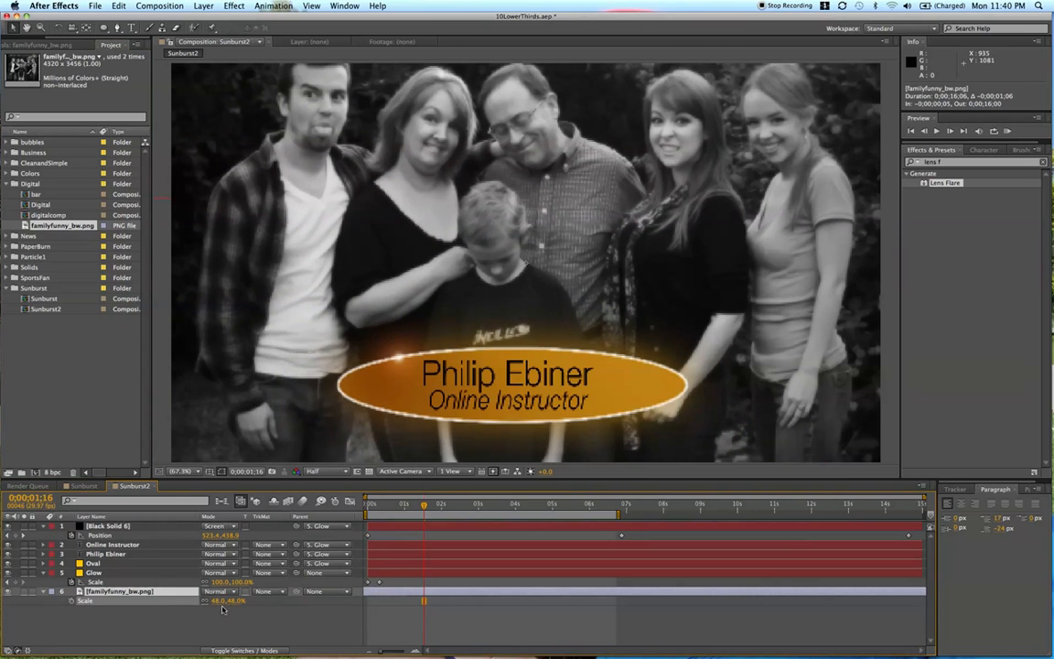
{"action": "left_click", "coordinate": [473, 637]}
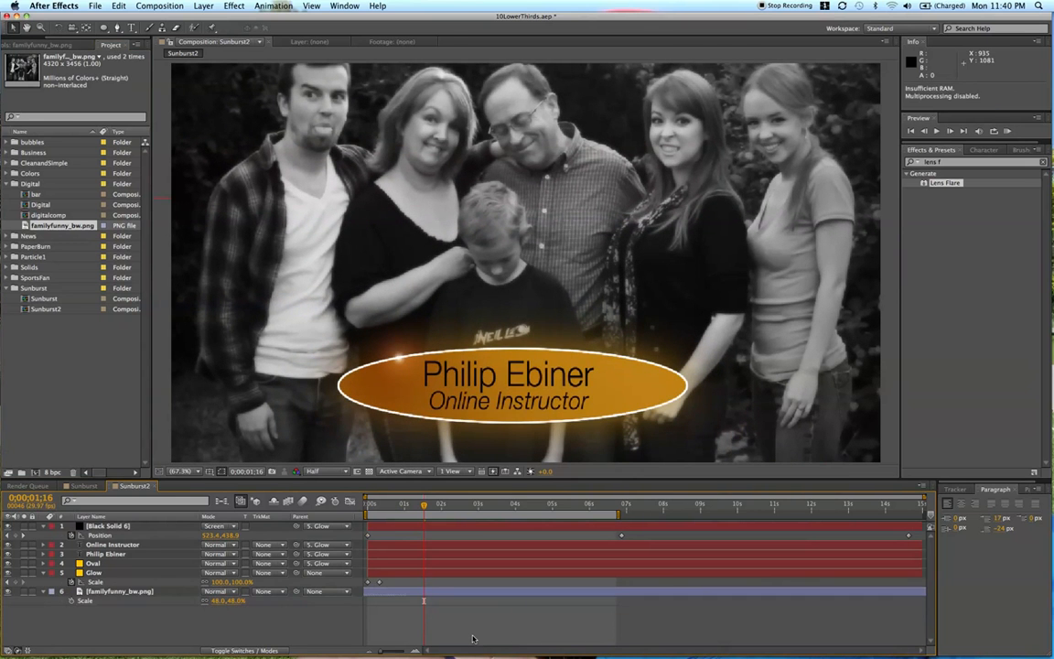
{"action": "key", "text": "KP_0"}
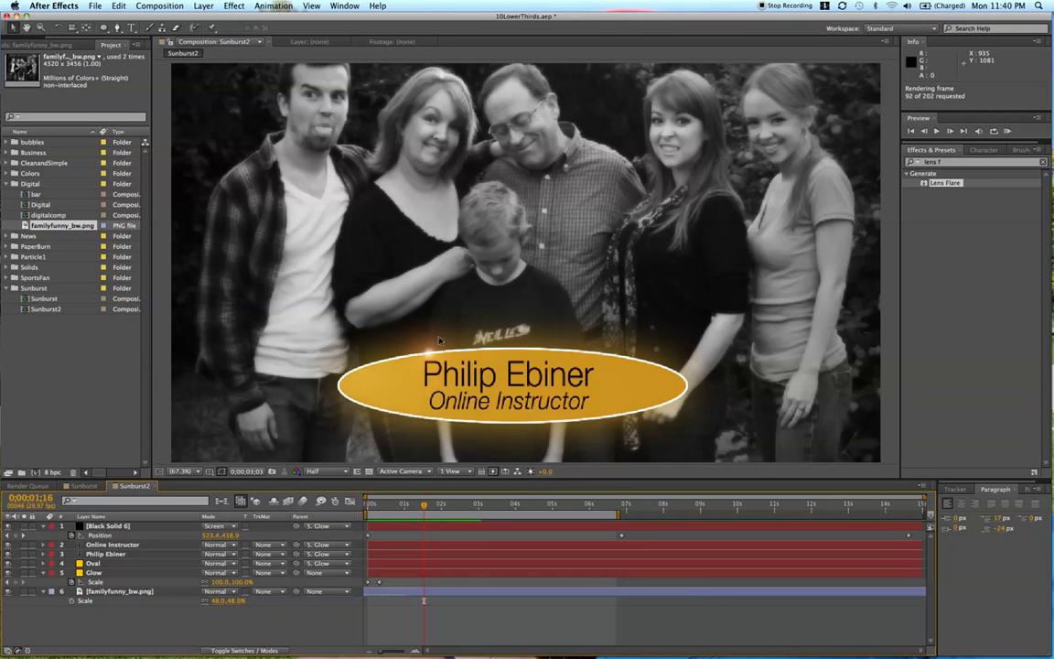
{"action": "key", "text": "space"}
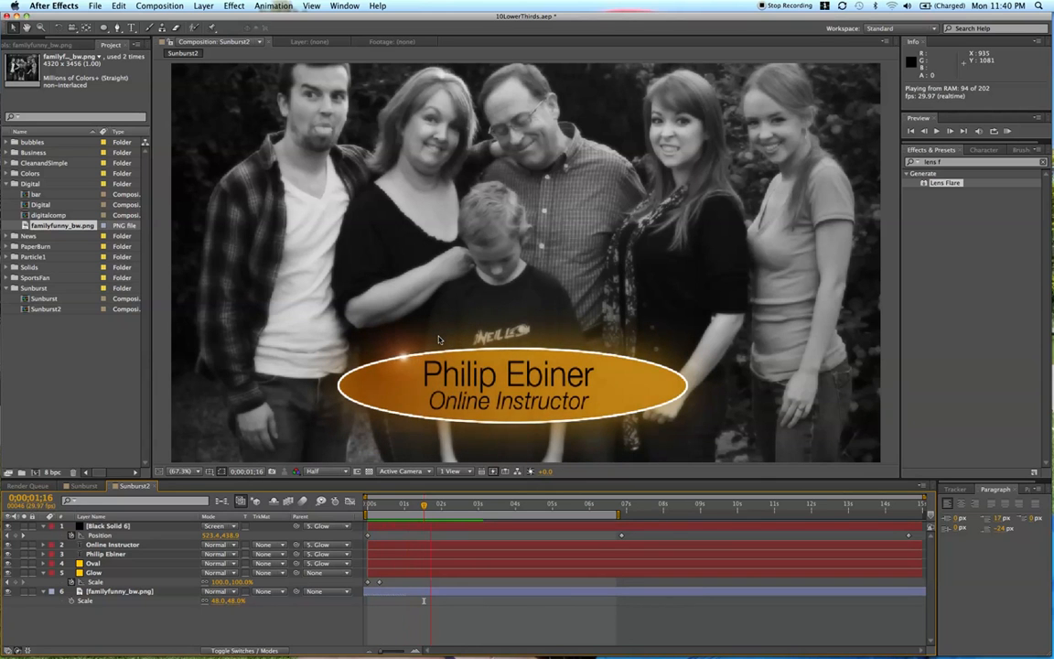